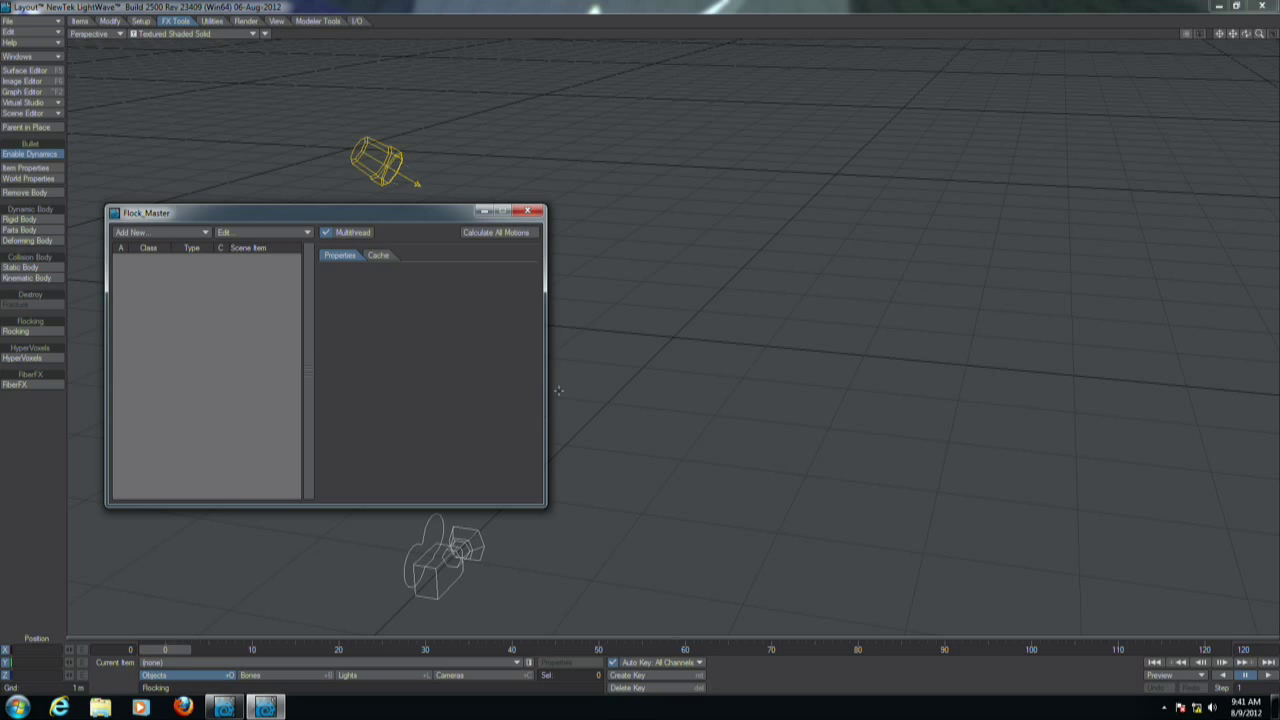
# Add a flock generator and a goal director to the scene.
pyautogui.click(150, 233)
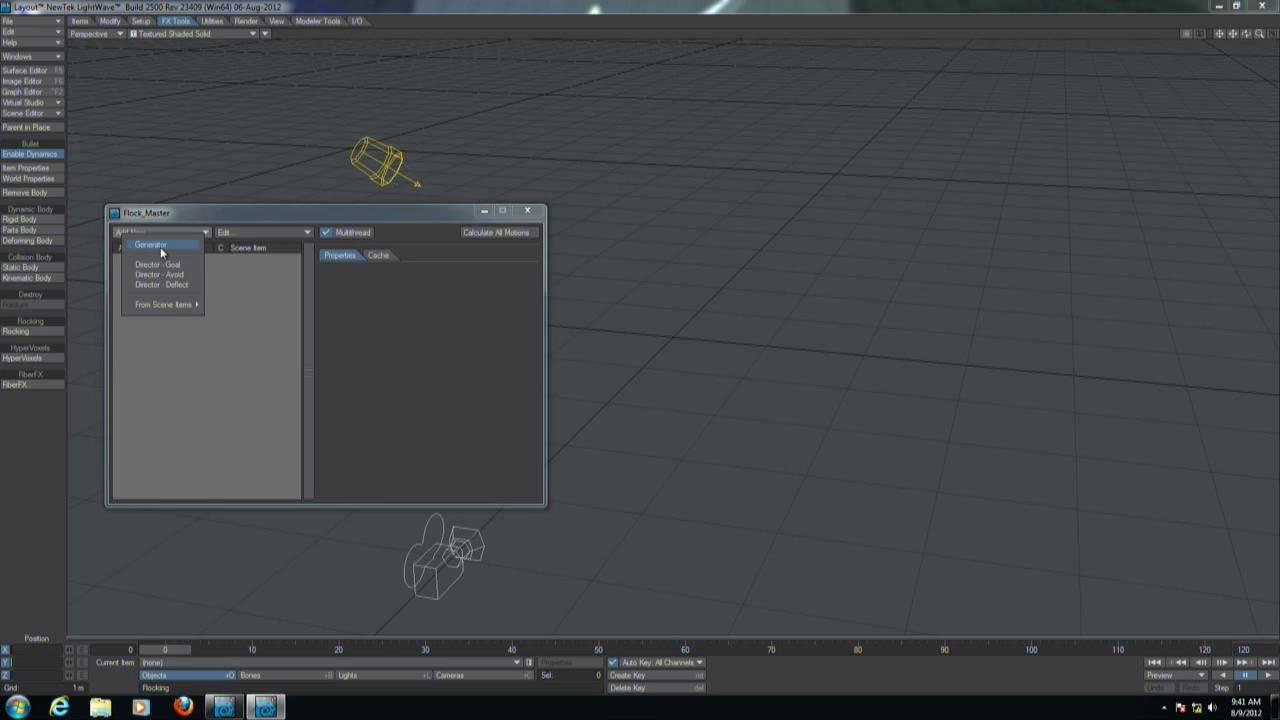
pyautogui.click(160, 247)
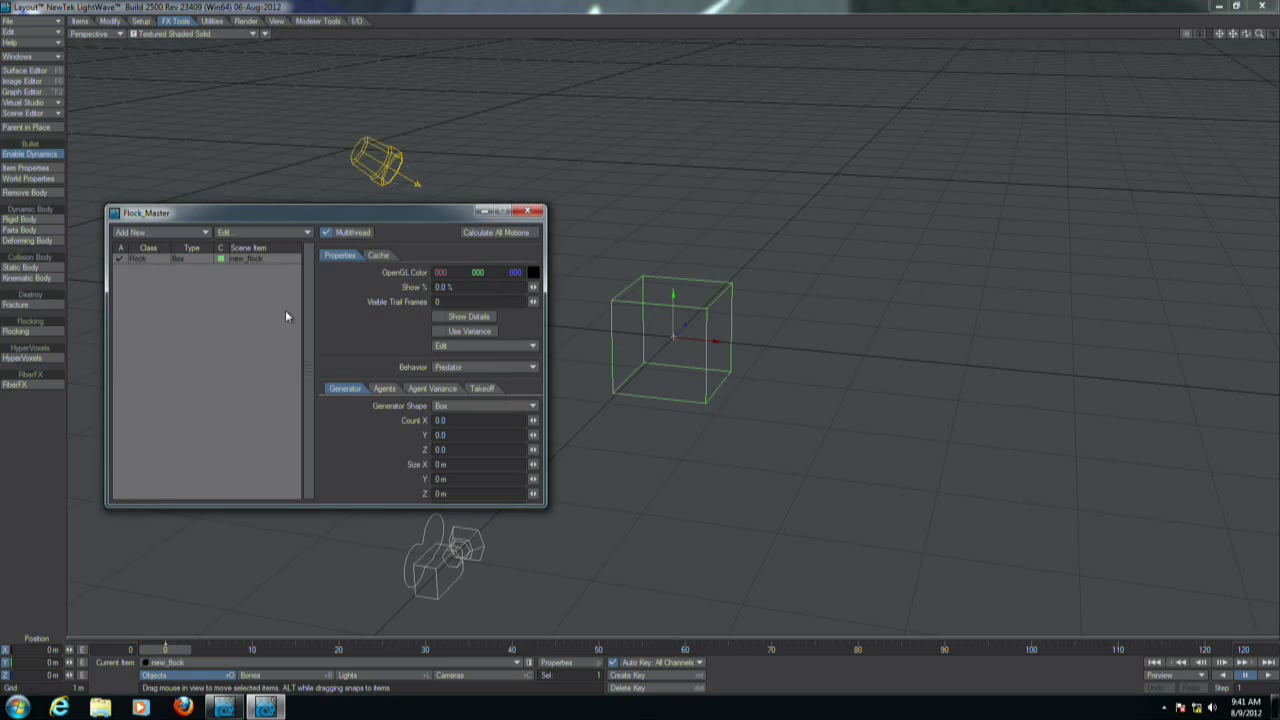
pyautogui.click(158, 233)
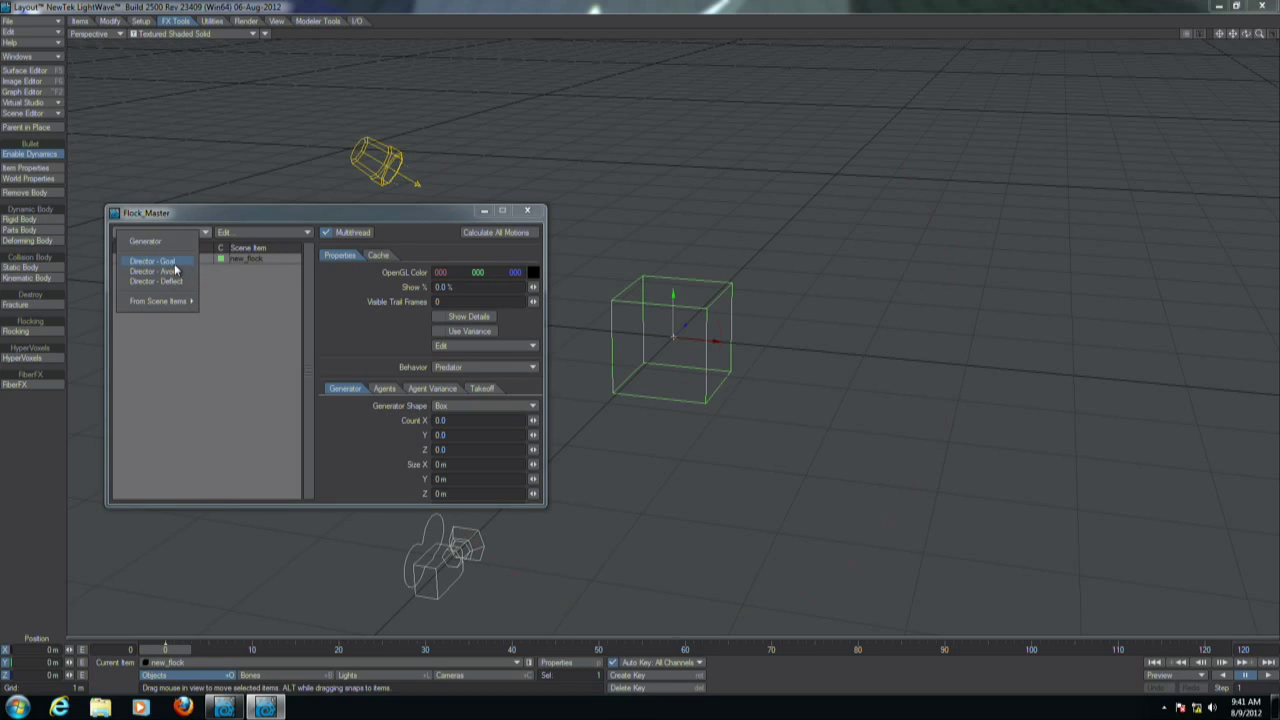
pyautogui.click(152, 261)
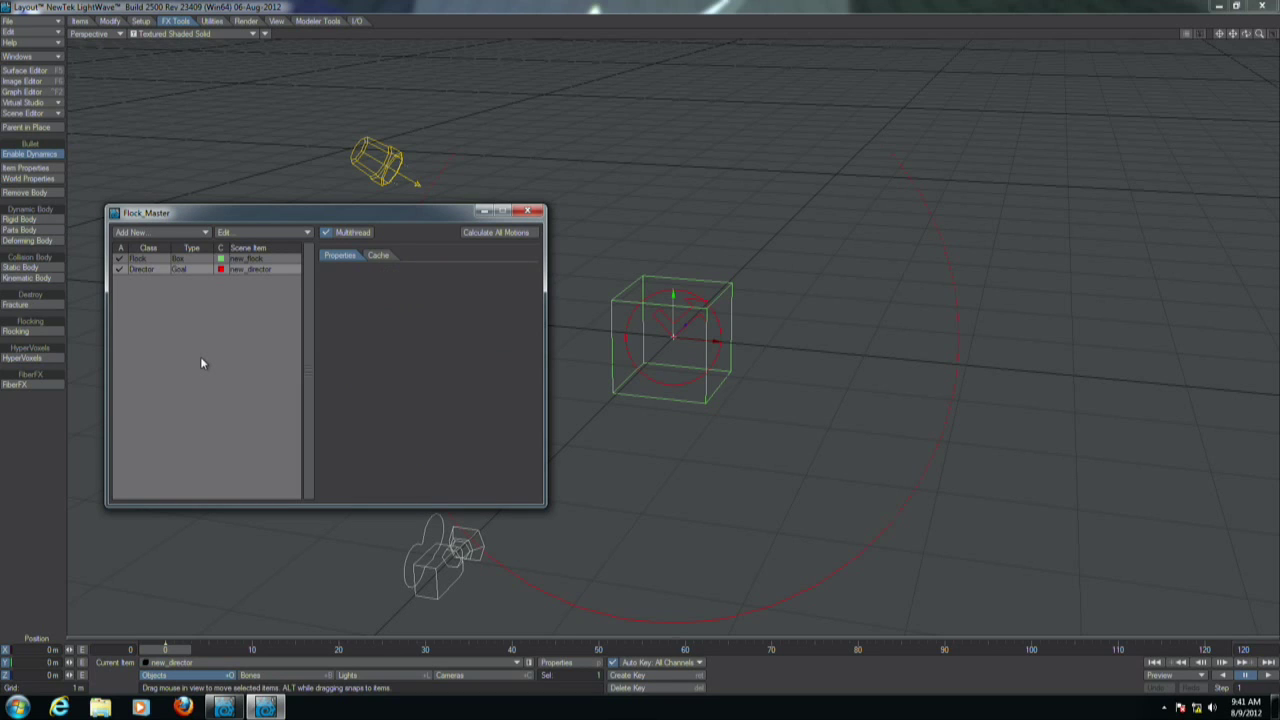
# Examine the properties of the flock and the goal director, including the flock's agent, agent variance and behavior options.
pyautogui.click(152, 264)
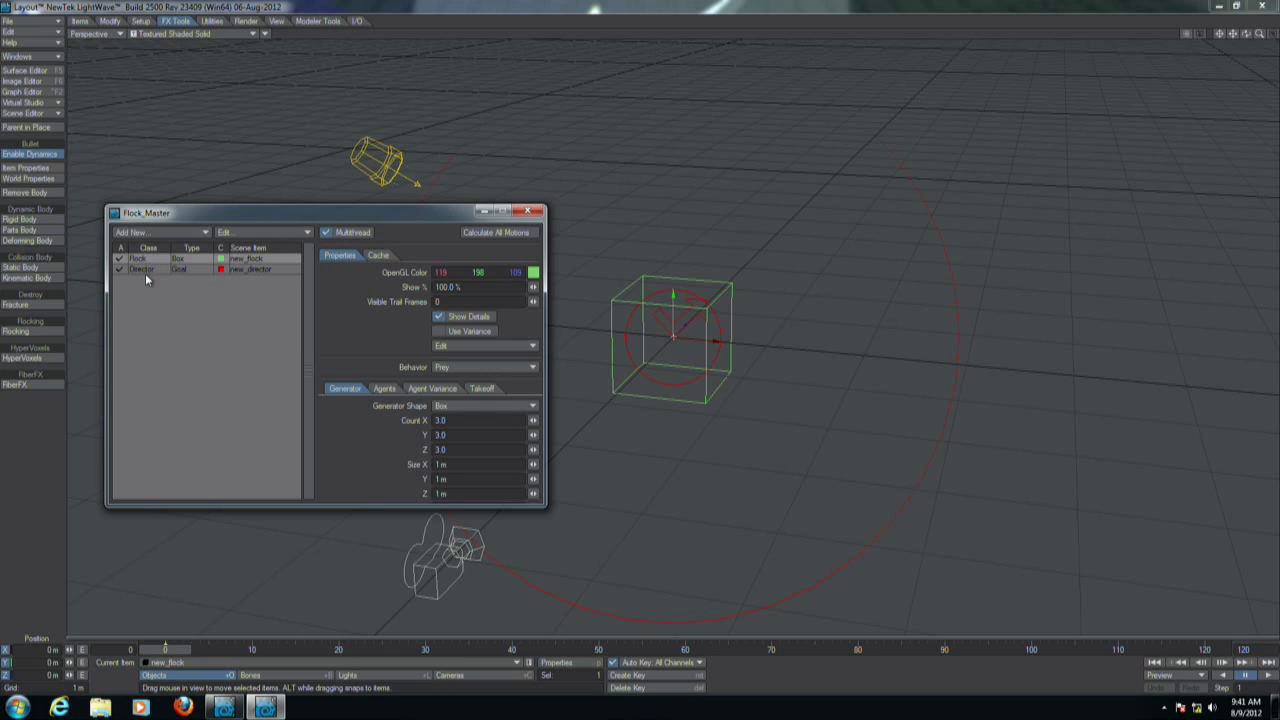
pyautogui.click(144, 268)
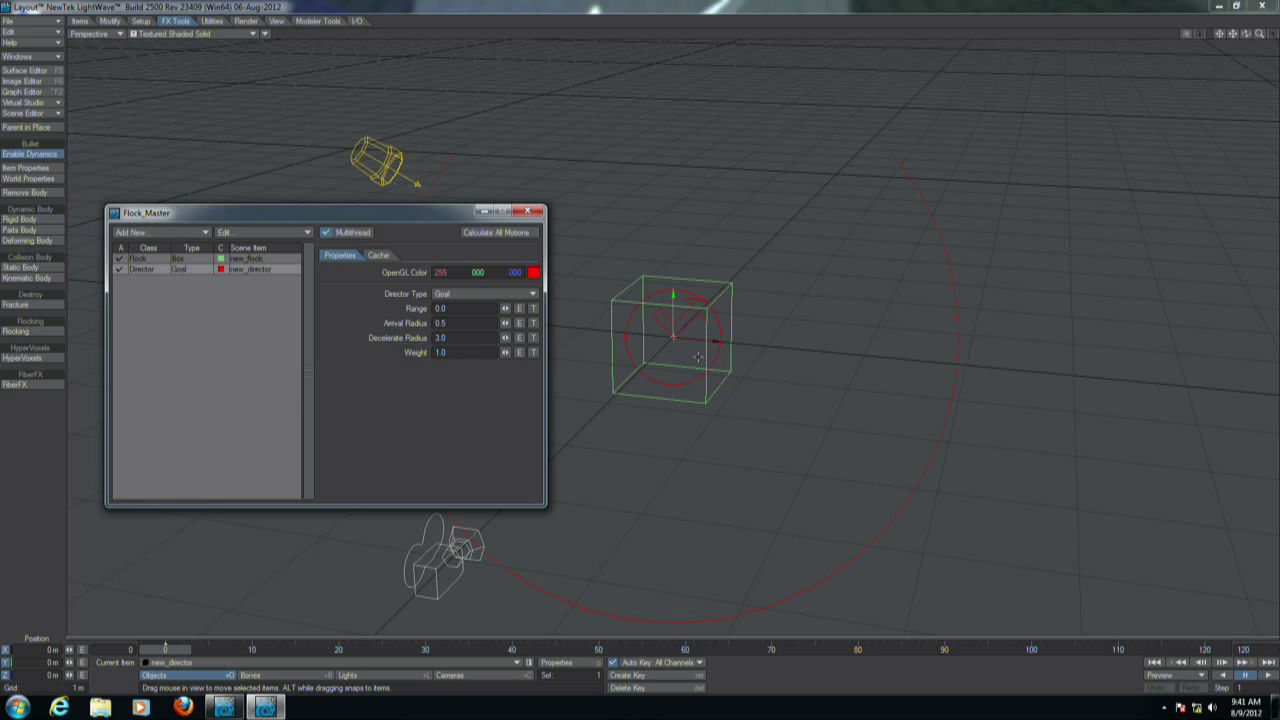
pyautogui.click(146, 264)
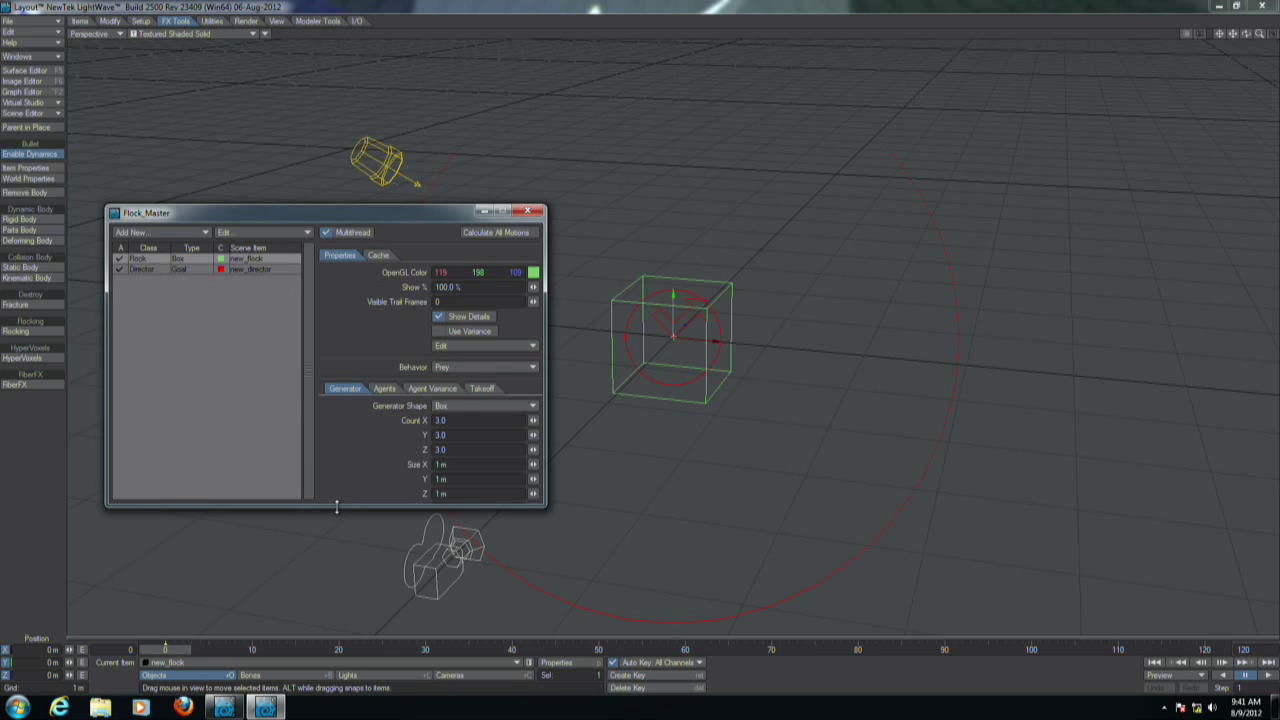
pyautogui.moveTo(335, 507); pyautogui.dragTo(354, 613)
pyautogui.click(385, 389)
pyautogui.click(431, 389)
pyautogui.click(385, 389)
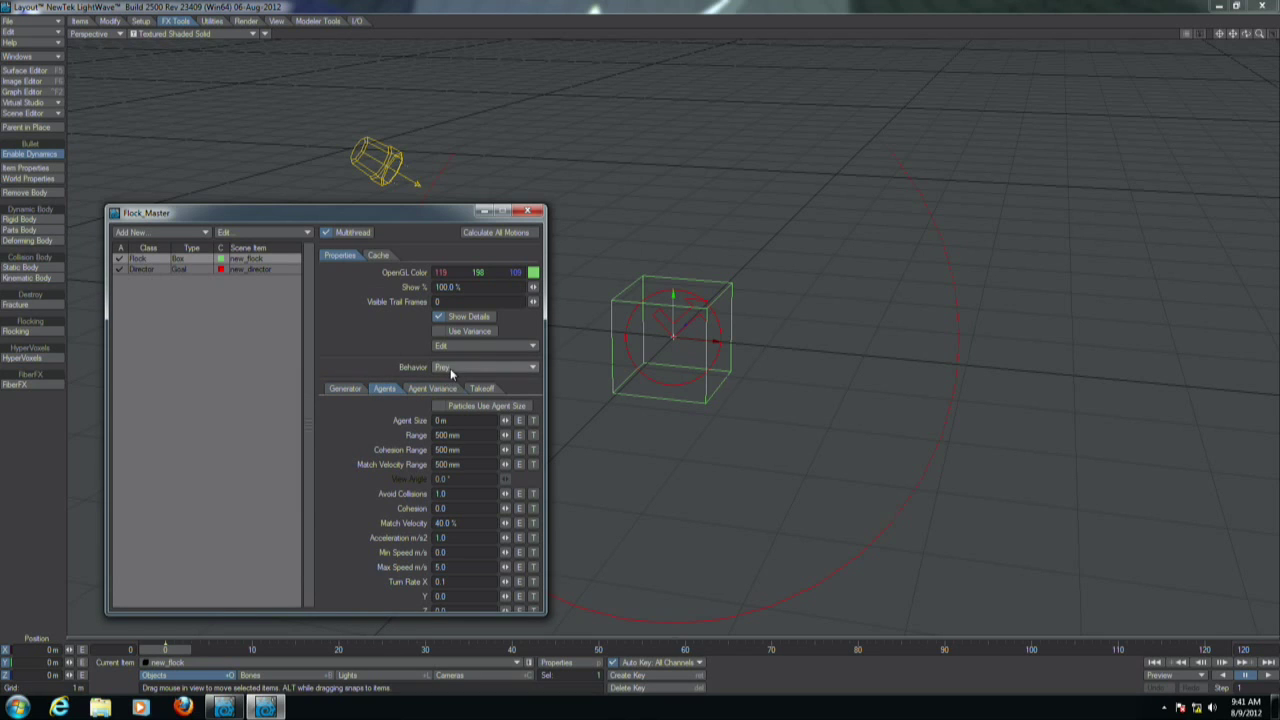
pyautogui.click(445, 367)
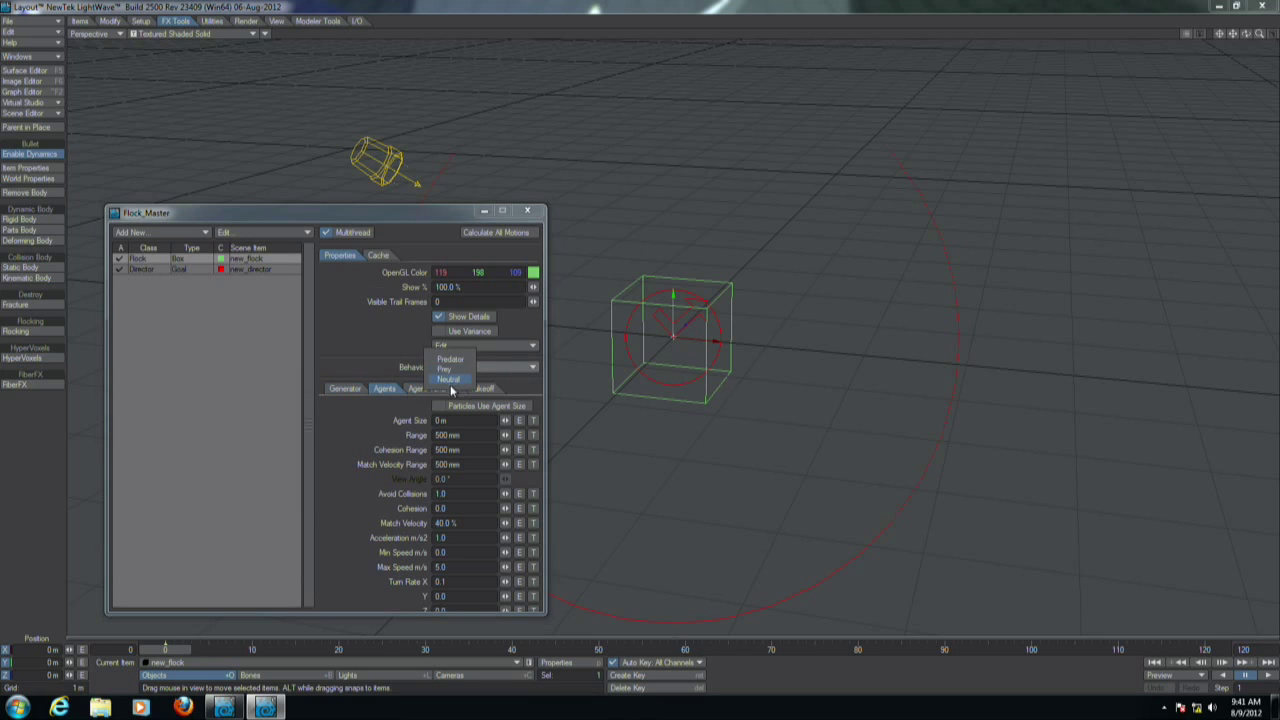
pyautogui.click(371, 364)
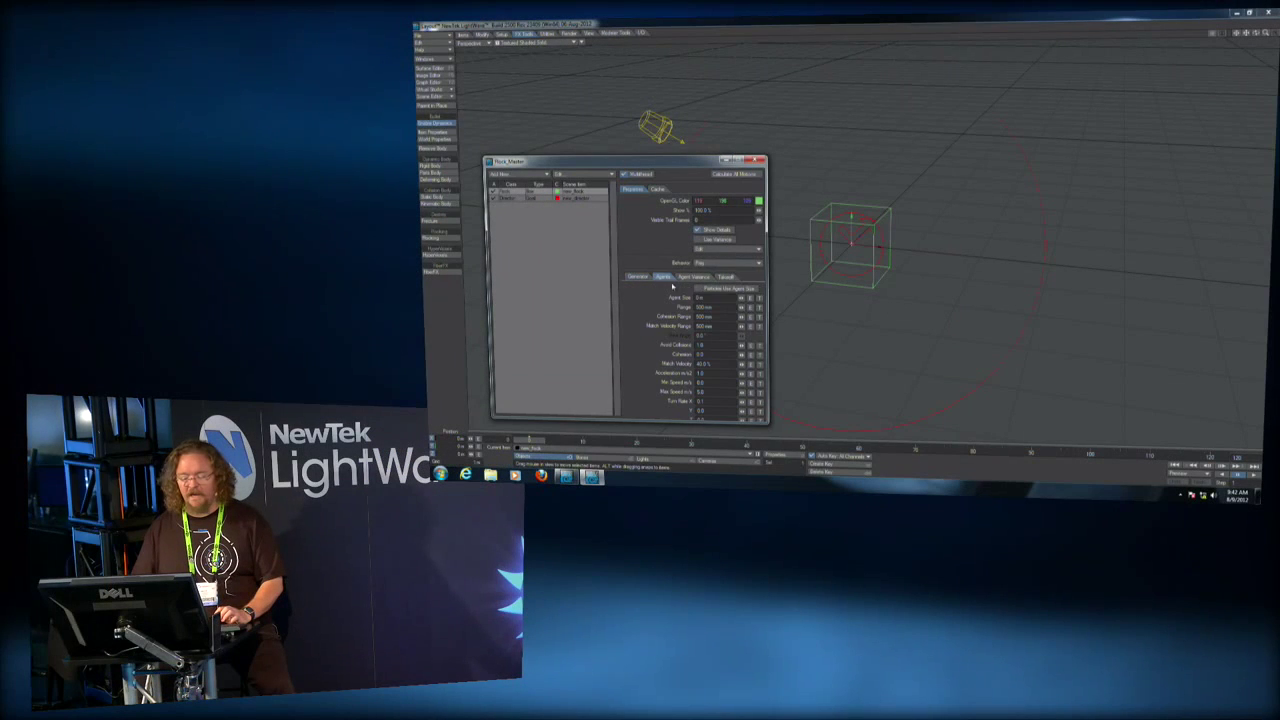
# Set the flock's agent size to 1.2 m.
pyautogui.moveTo(715, 297); pyautogui.dragTo(626, 291)
pyautogui.write('1.2')
pyautogui.press('Tab')
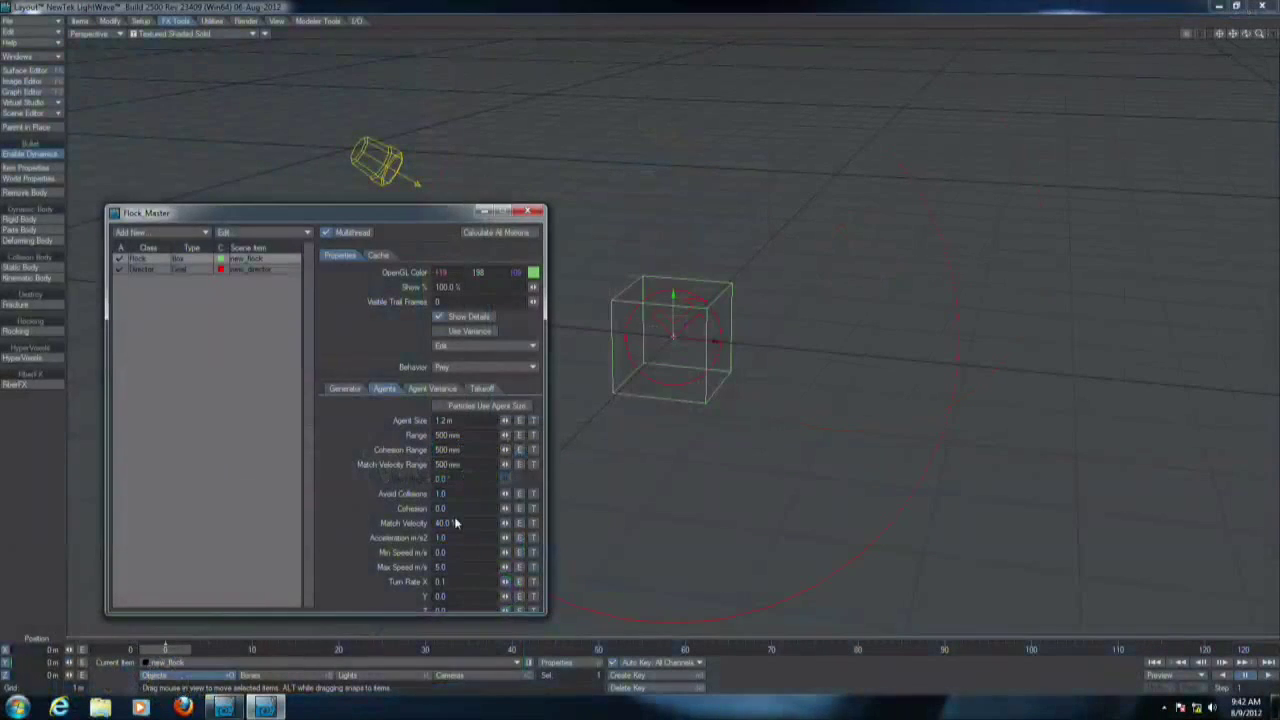
# Set the flock's match velocity to 0 and its maximum speed to 15 m/s.
pyautogui.doubleClick(462, 521)
pyautogui.write('0')
pyautogui.press('Tab')
pyautogui.press('Tab')
pyautogui.press('Tab')
pyautogui.press('Tab')
pyautogui.click(446, 566)
pyautogui.write('15')
pyautogui.press('Tab')
# Set the goal director's decelerate radius to 0, calculate all motions and play the result.
pyautogui.click(142, 267)
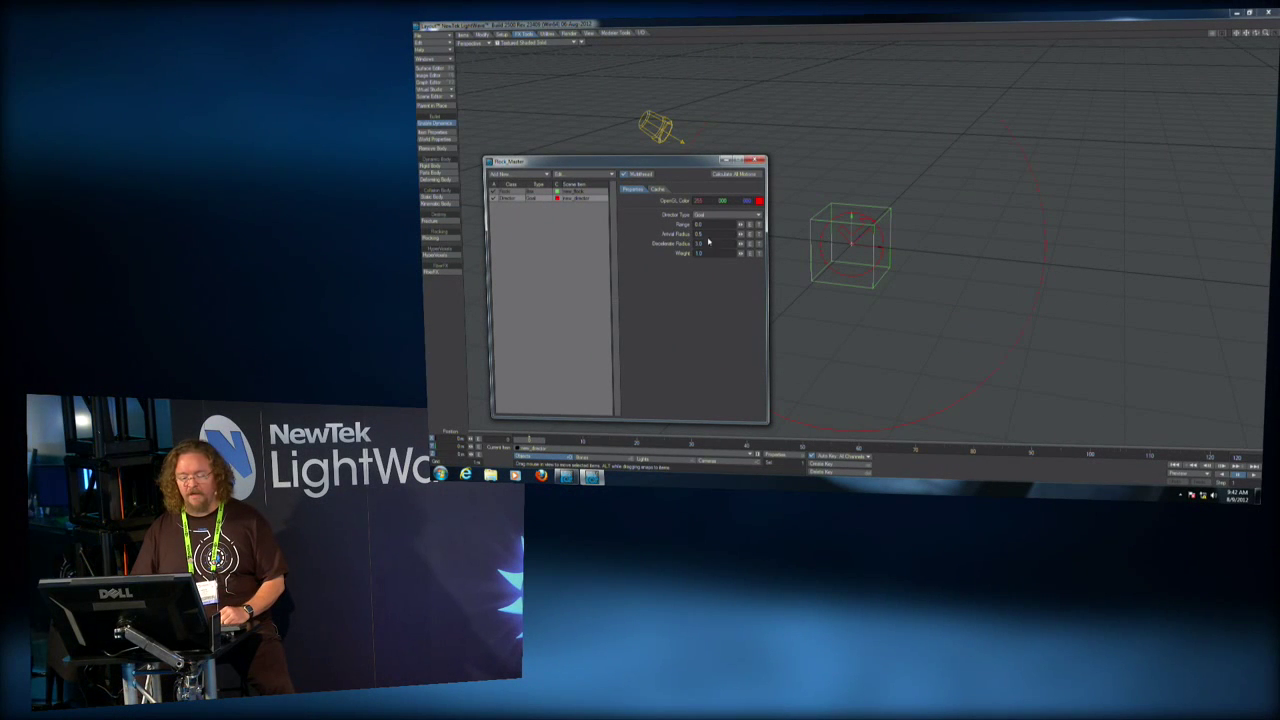
pyautogui.click(708, 244)
pyautogui.press('Tab')
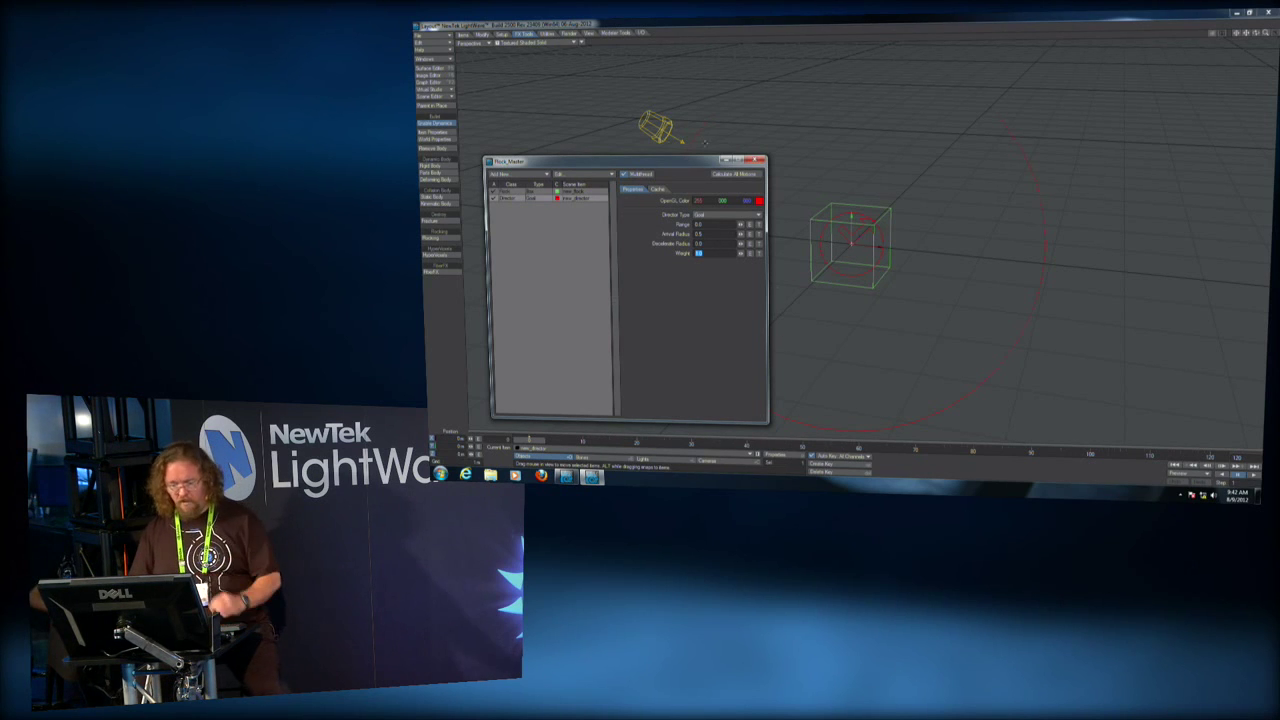
pyautogui.click(735, 174)
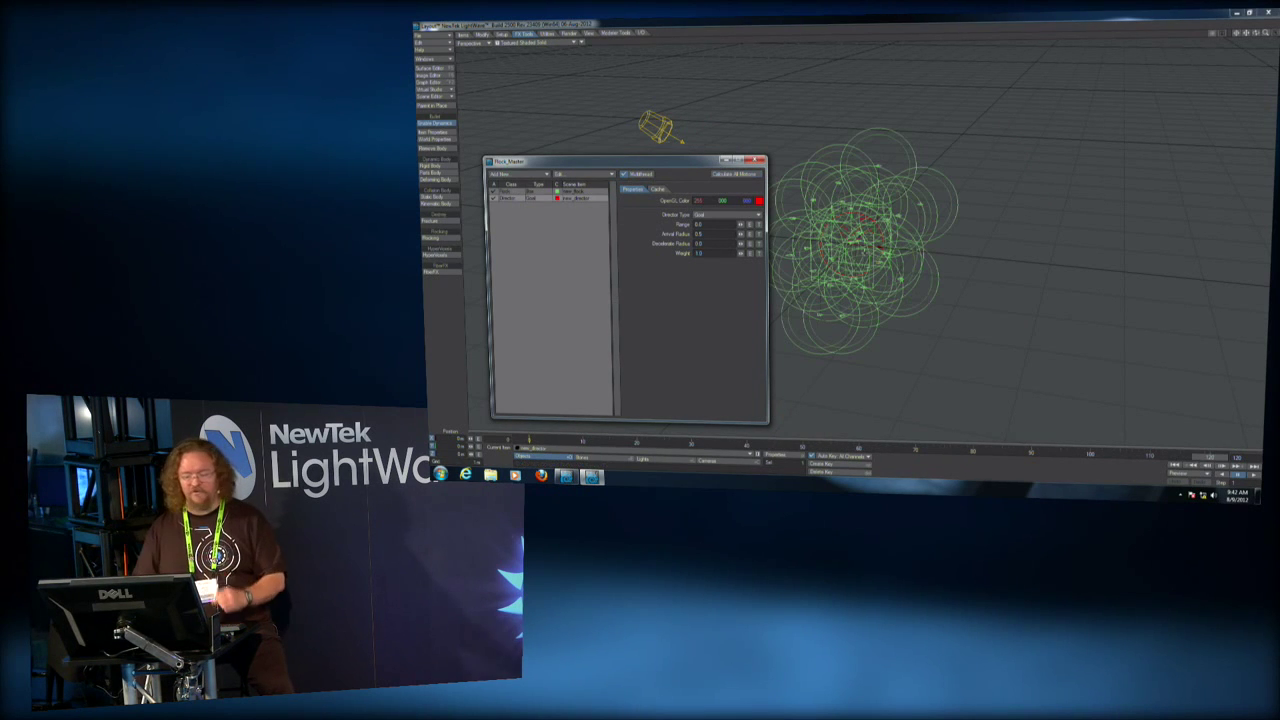
pyautogui.click(1254, 475)
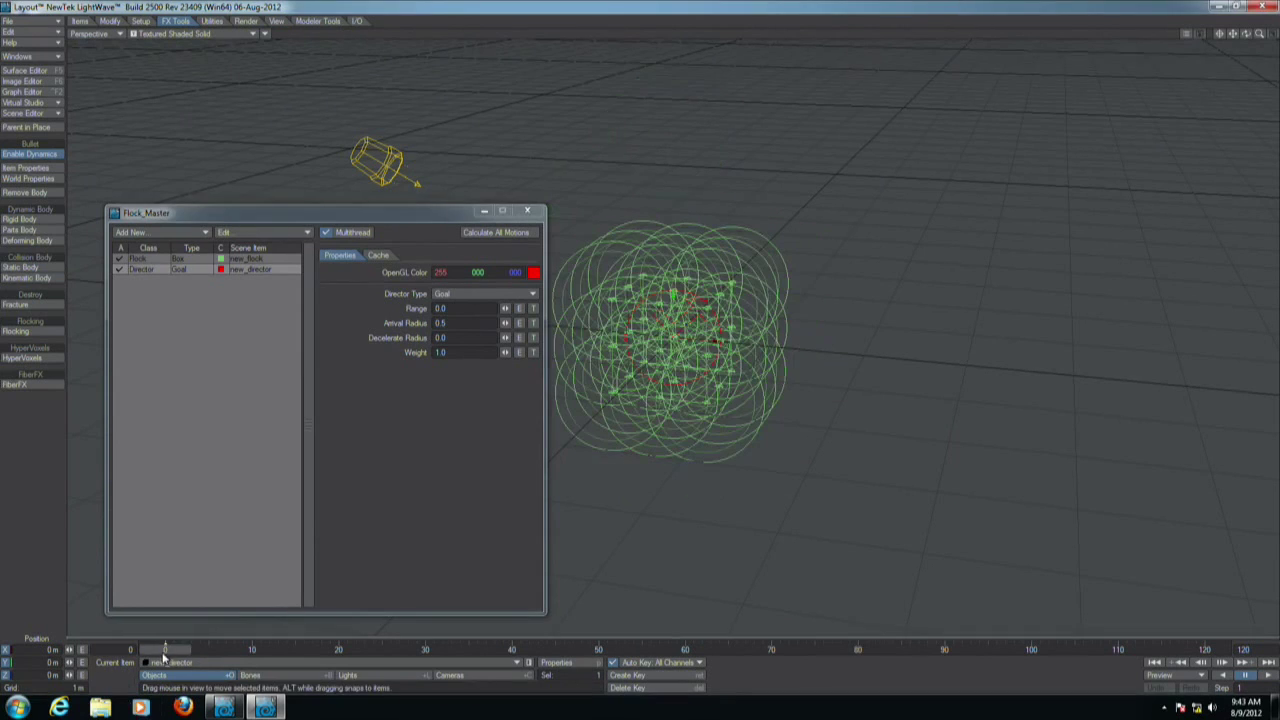
# Move the goal director to about 26.9 m on Z and recalculate all motions.
pyautogui.moveTo(704, 301); pyautogui.dragTo(948, 78)
pyautogui.click(479, 234)
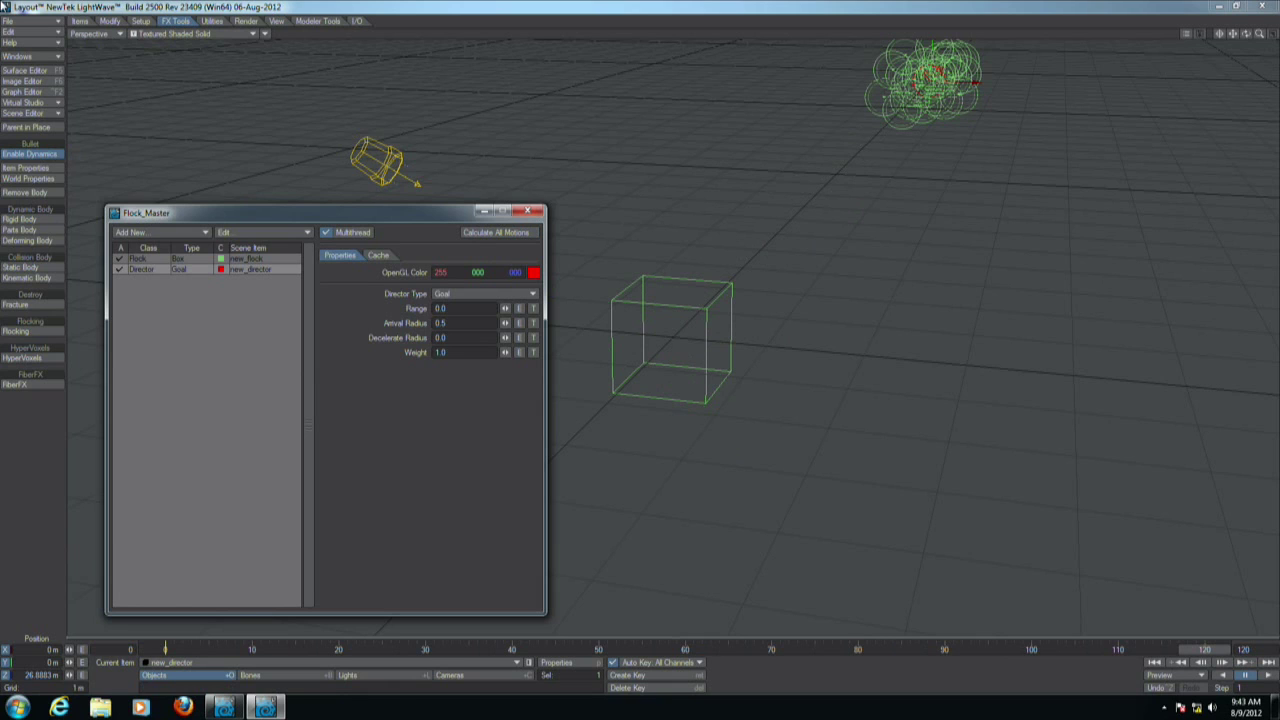
# Load the recent scene Flocking-Alien_Army_NEW_OpenGL.lws without saving the current scene.
pyautogui.click(22, 20)
pyautogui.moveTo(40, 22)
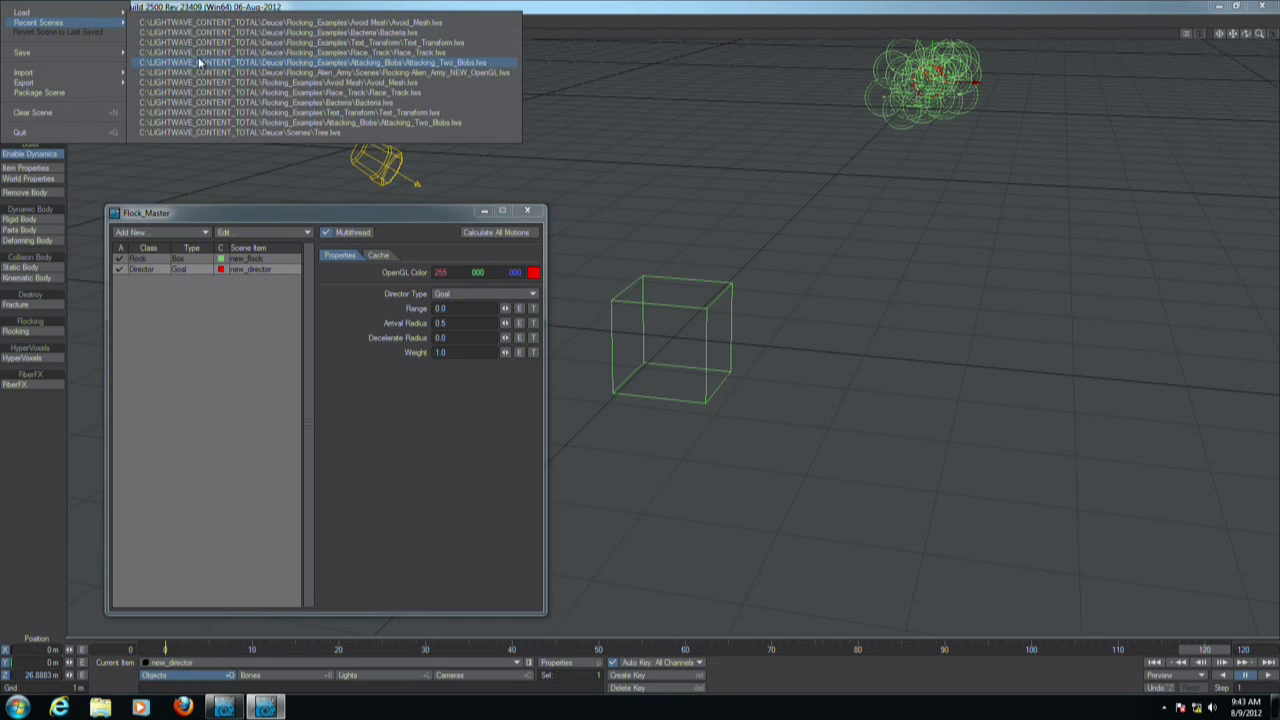
pyautogui.click(198, 60)
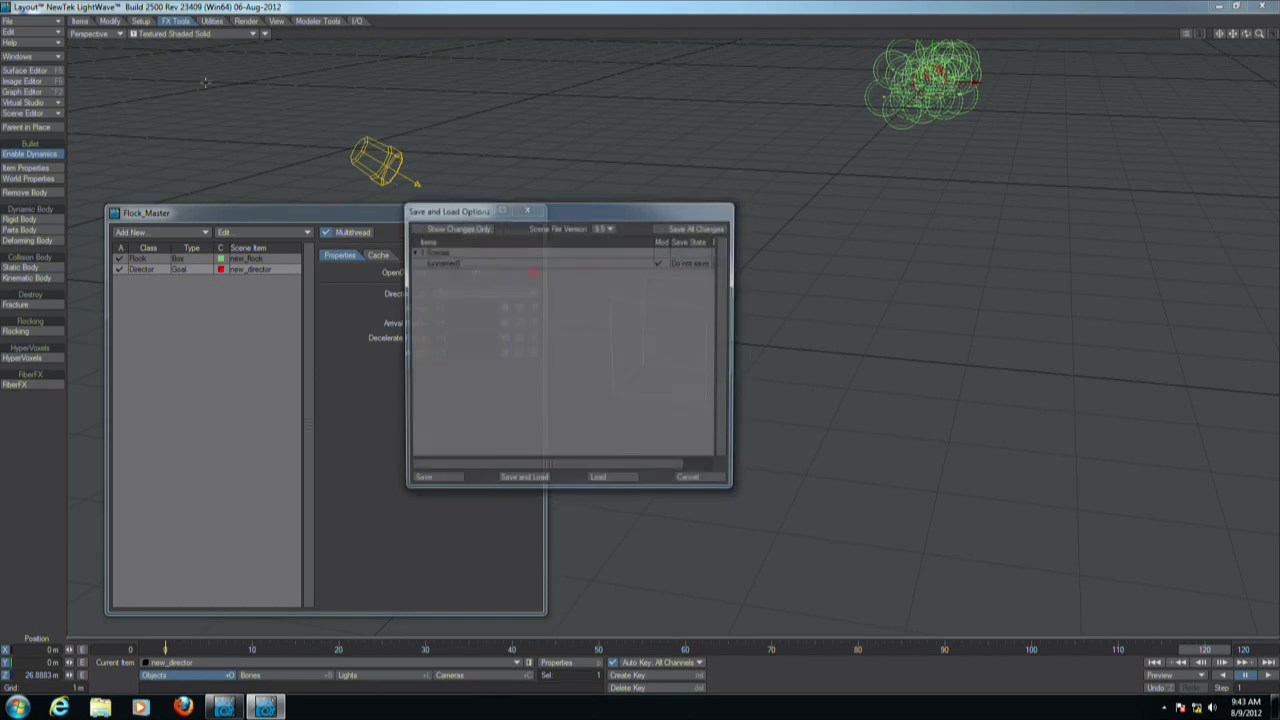
pyautogui.click(606, 482)
pyautogui.click(712, 247)
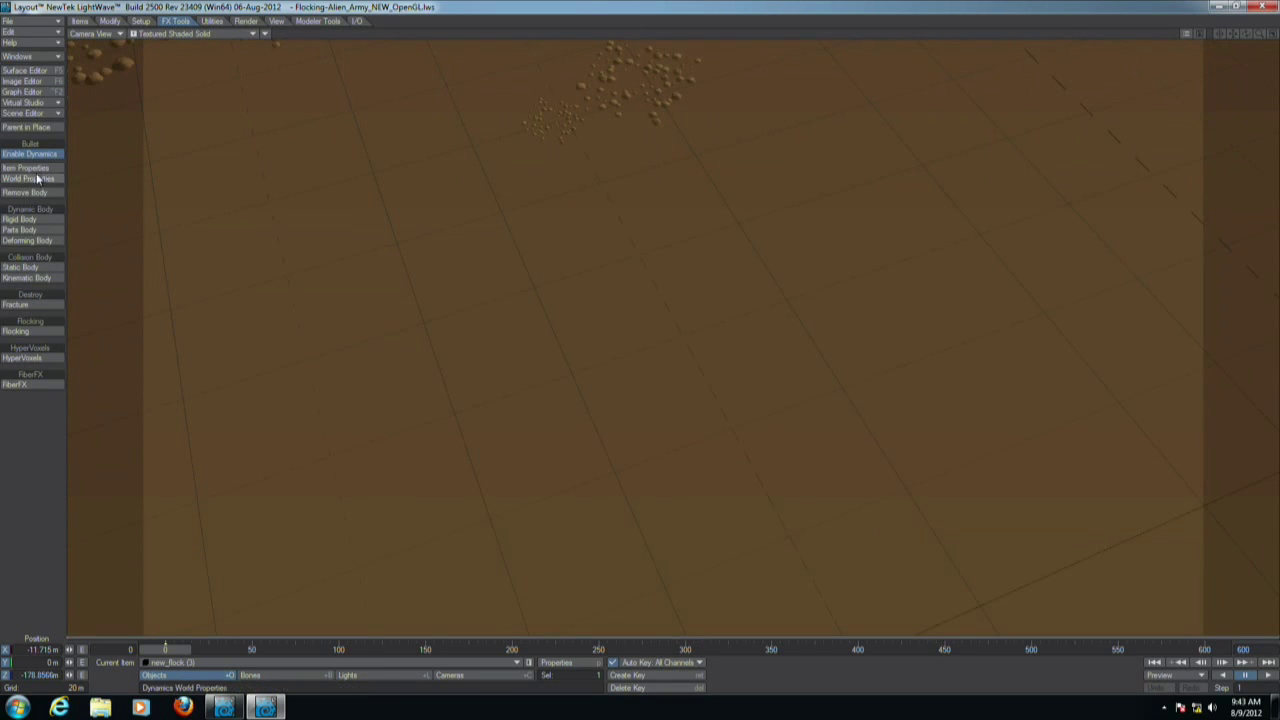
# Load the Alien.fcache cache file for the scene's flocks.
pyautogui.click(38, 330)
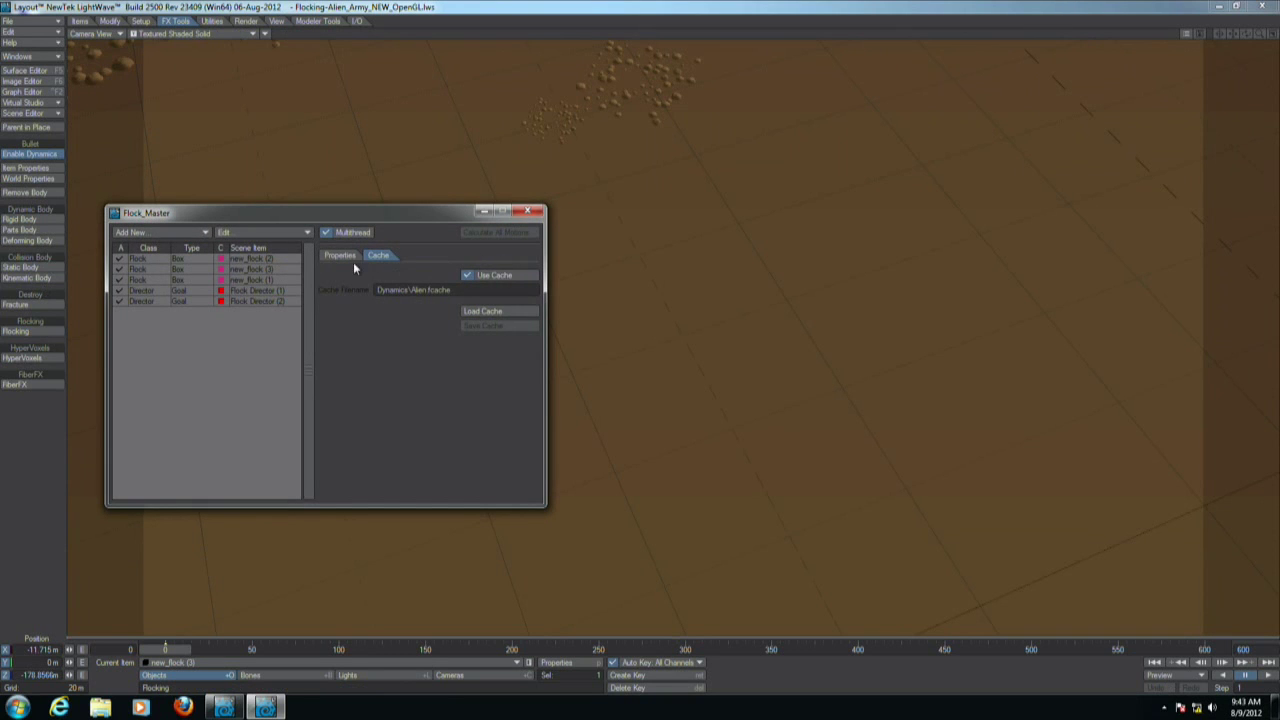
pyautogui.click(491, 312)
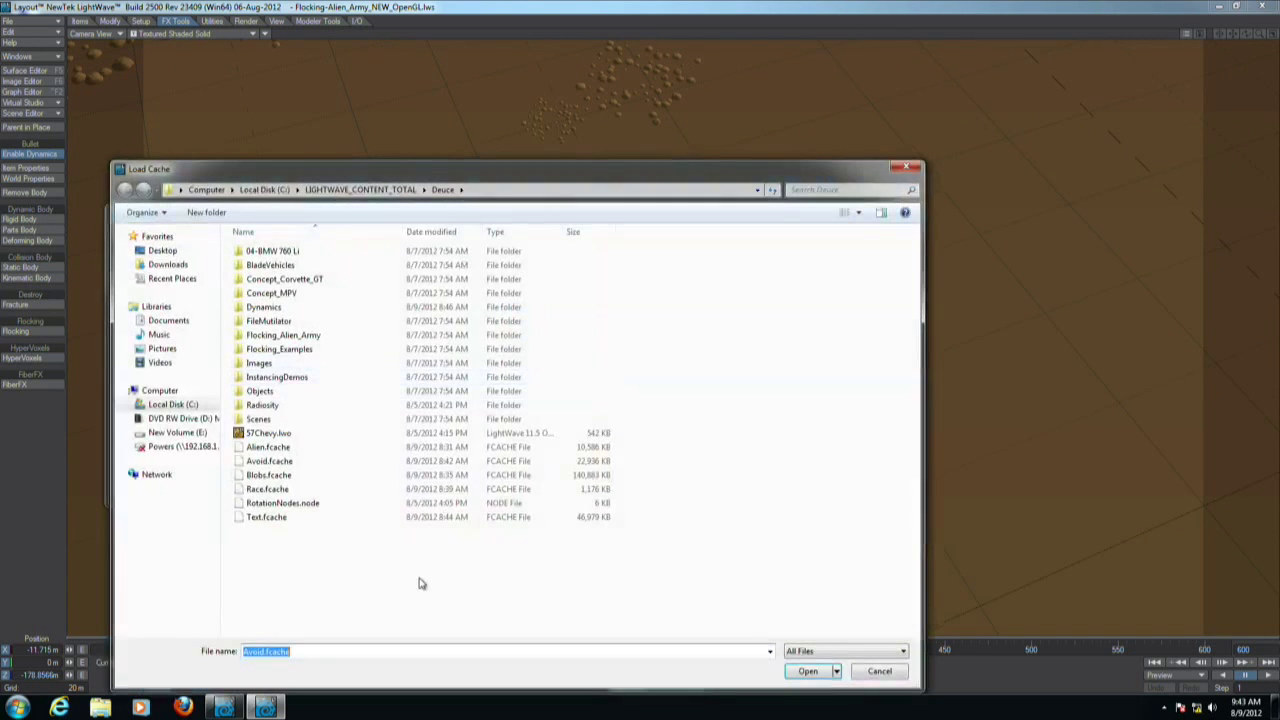
pyautogui.doubleClick(272, 461)
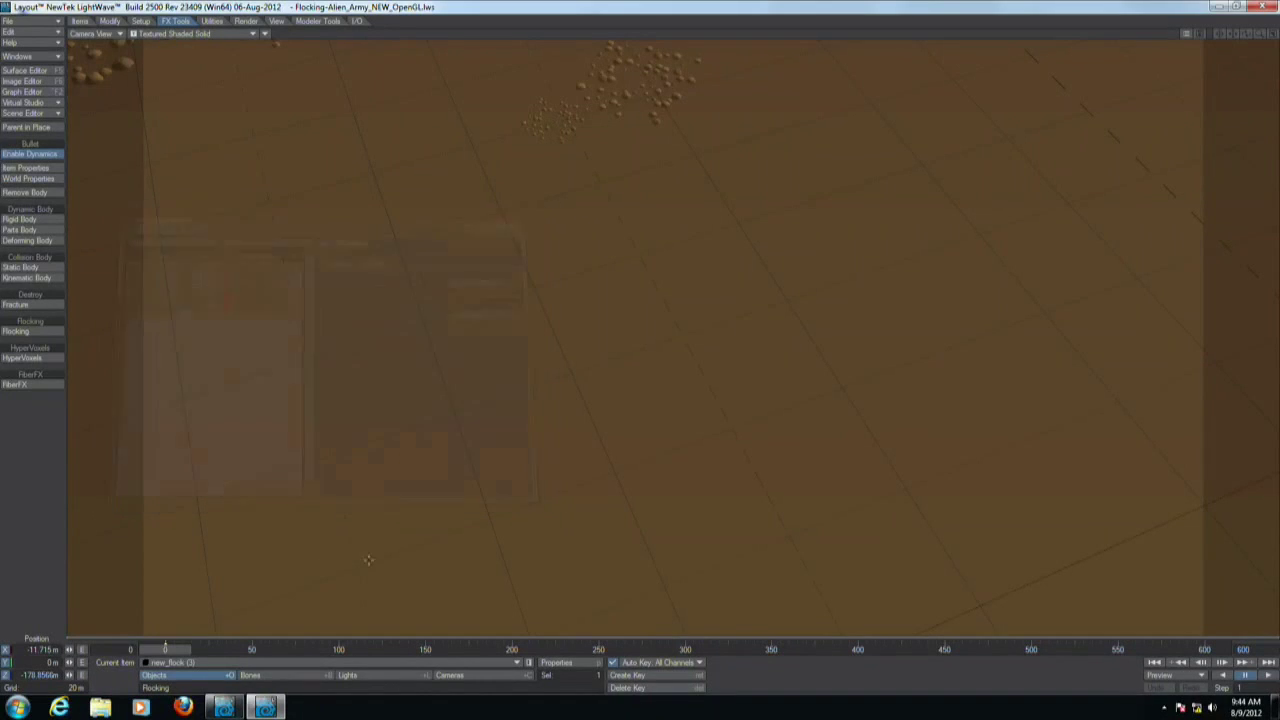
# Preview the camera view in VPR at frames 300, about 470 and 513, and return it to Textured Shaded Solid.
pyautogui.moveTo(183, 651); pyautogui.dragTo(684, 651)
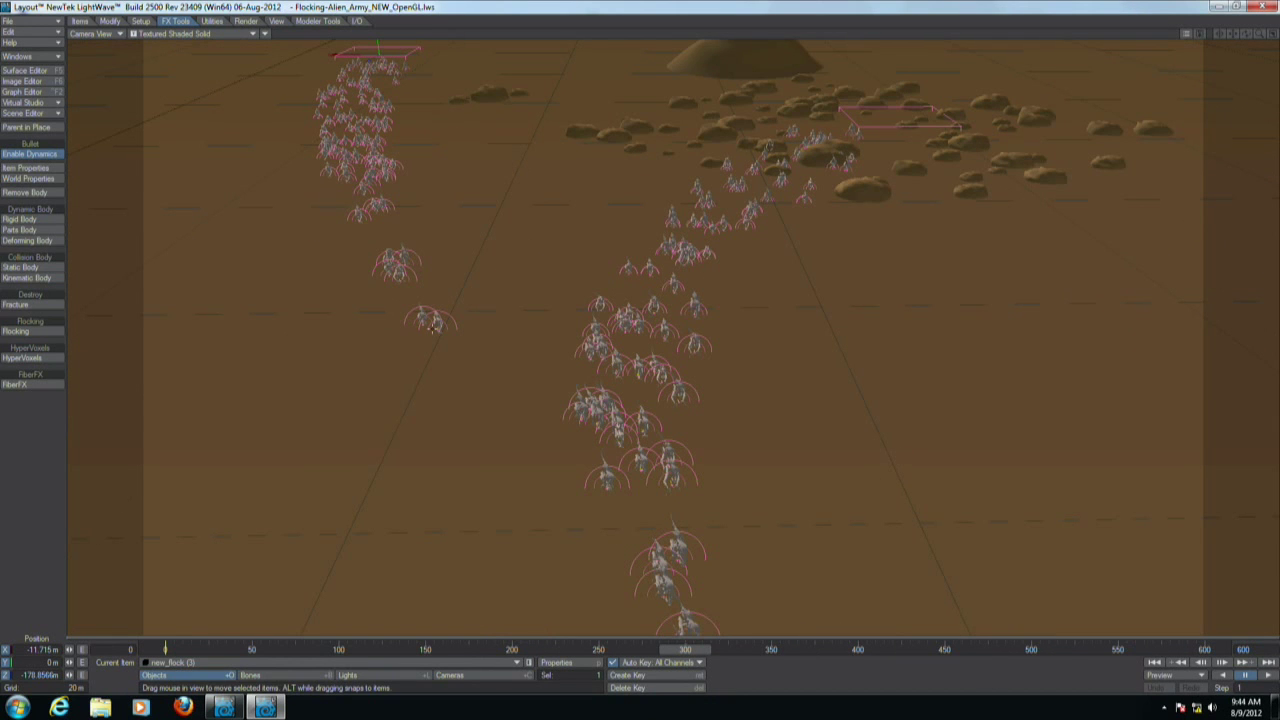
pyautogui.click(175, 33)
pyautogui.click(192, 83)
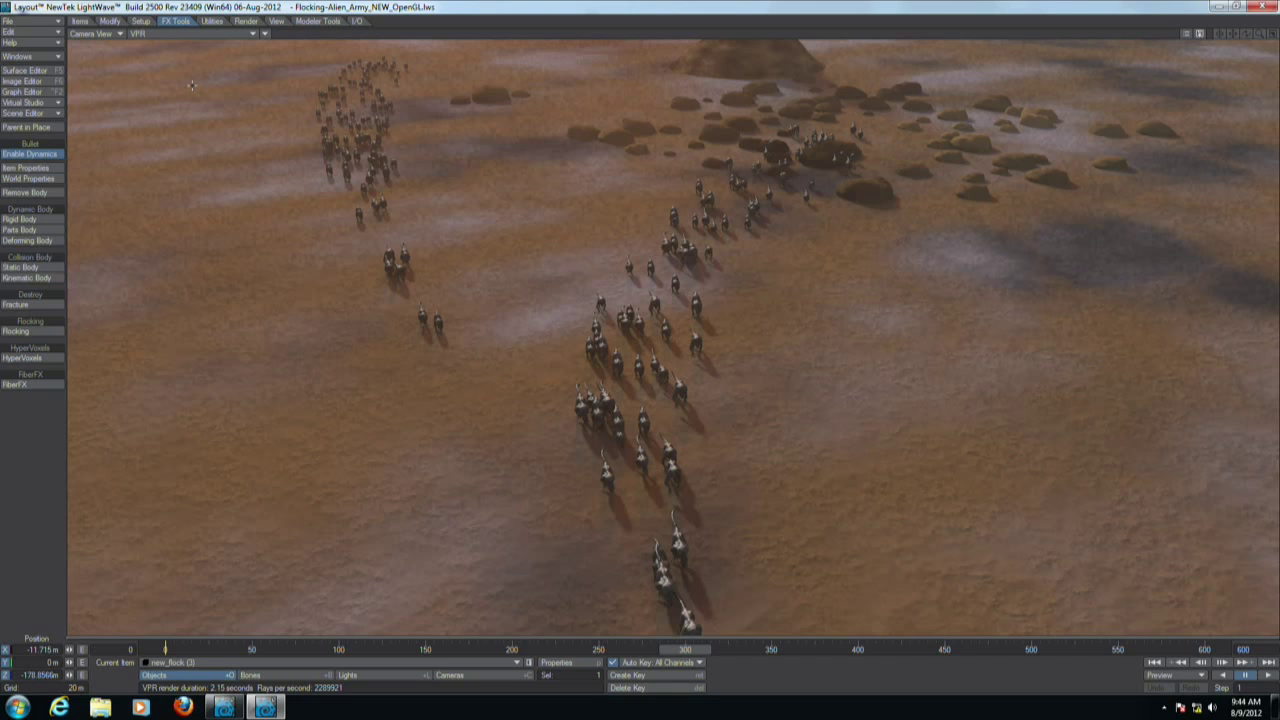
pyautogui.click(980, 649)
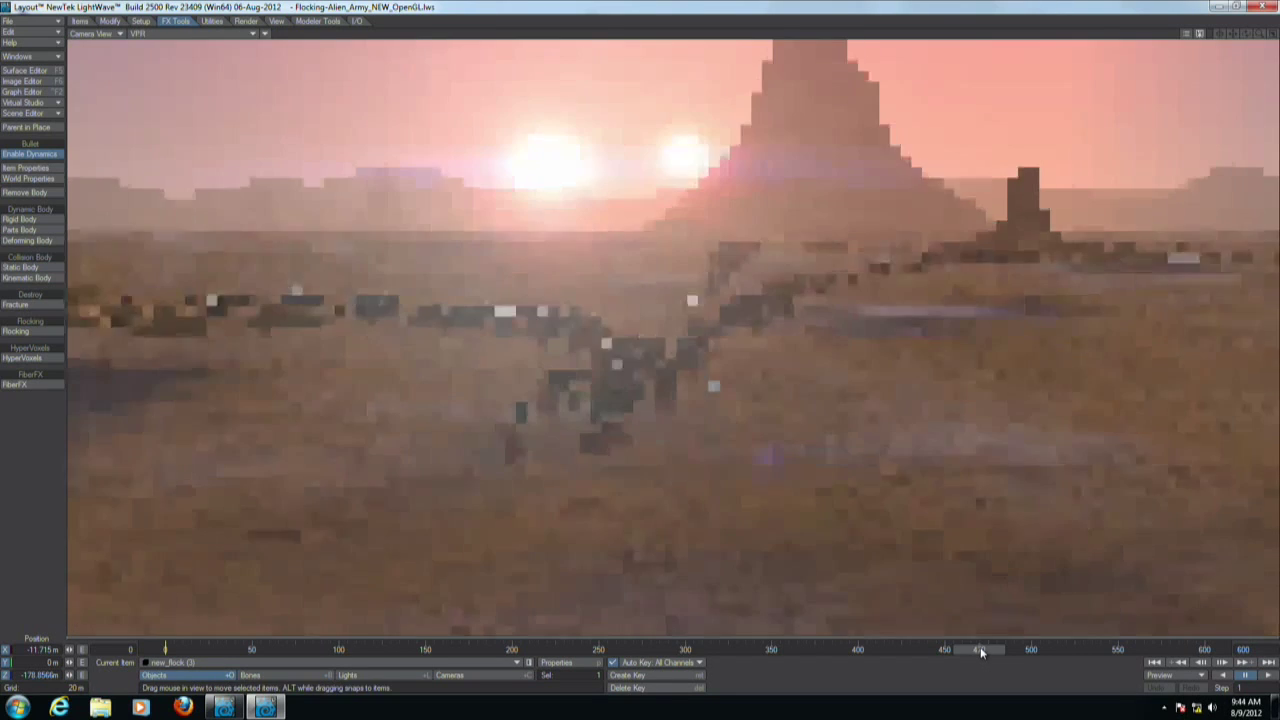
pyautogui.click(1053, 649)
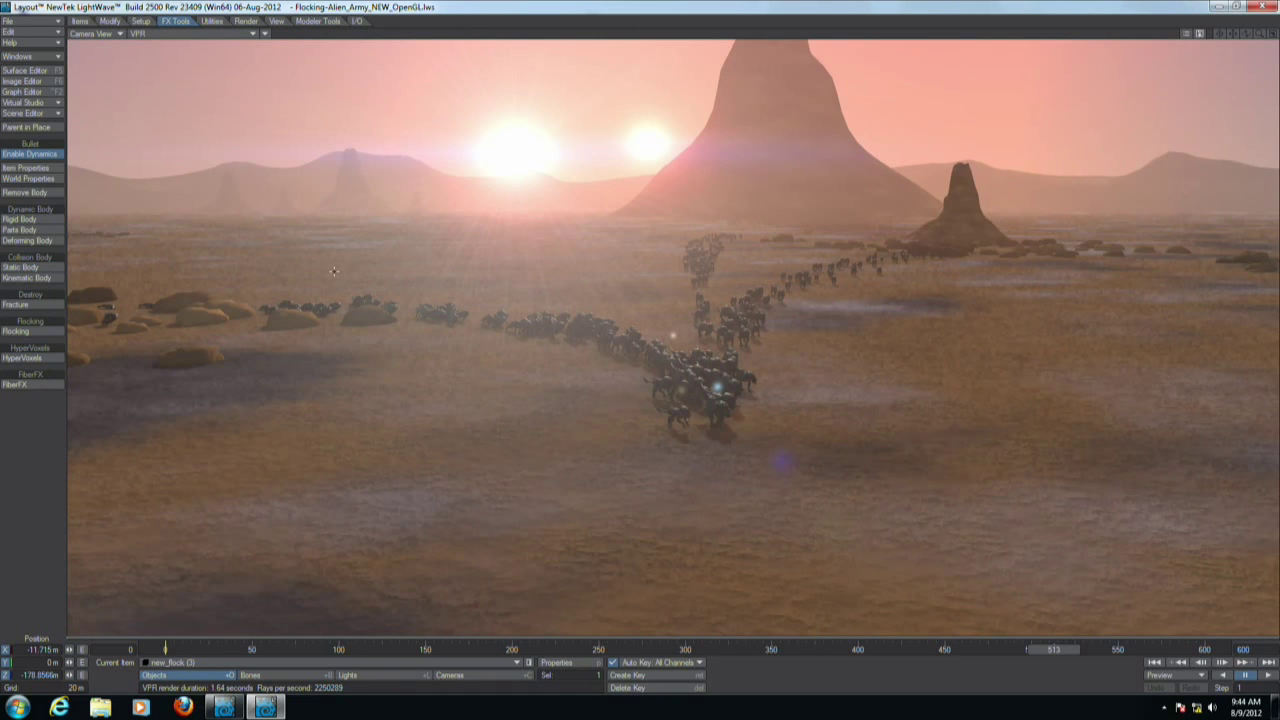
pyautogui.click(223, 32)
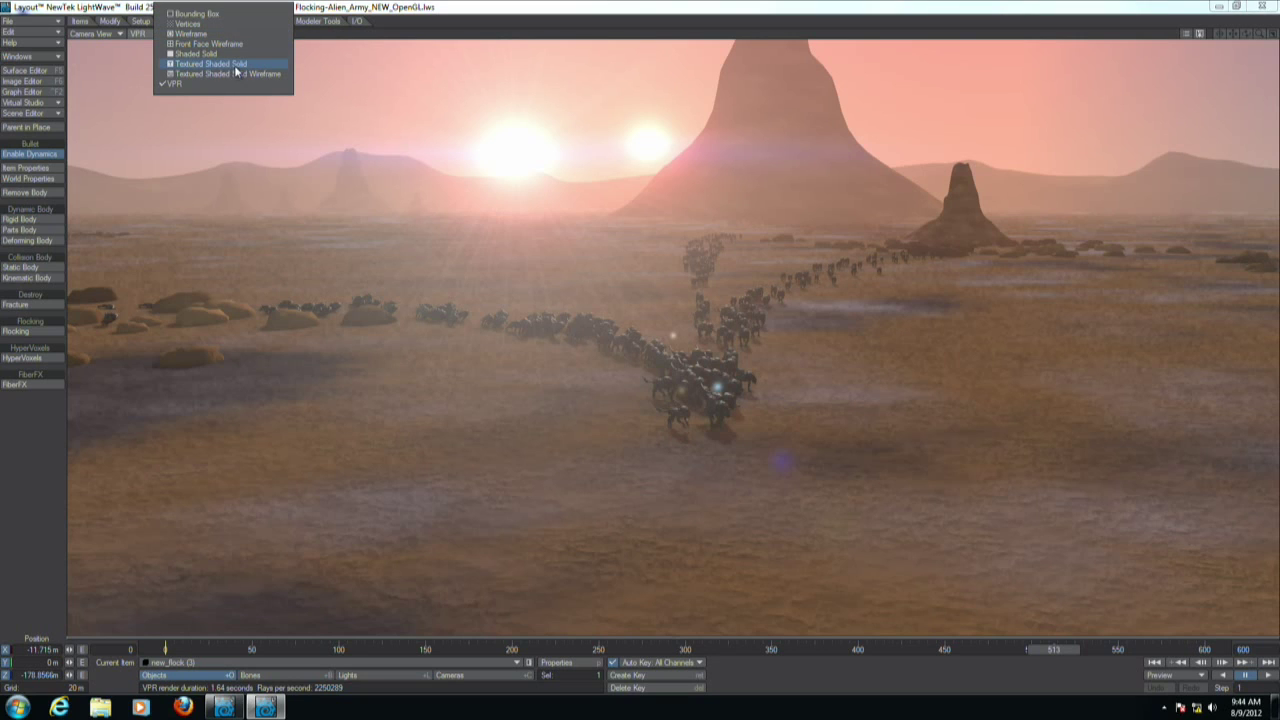
pyautogui.click(235, 66)
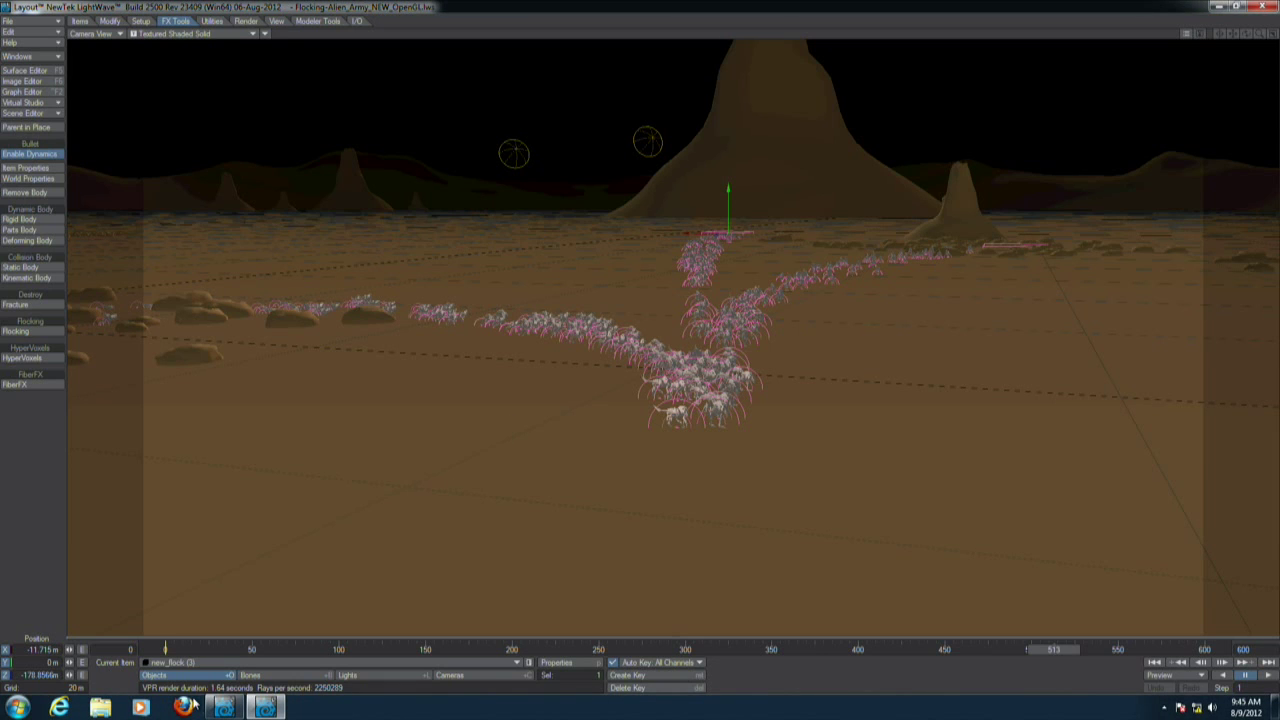
# Select new_flock (1) and open the node editor of its Flock Generator.
pyautogui.click(195, 663)
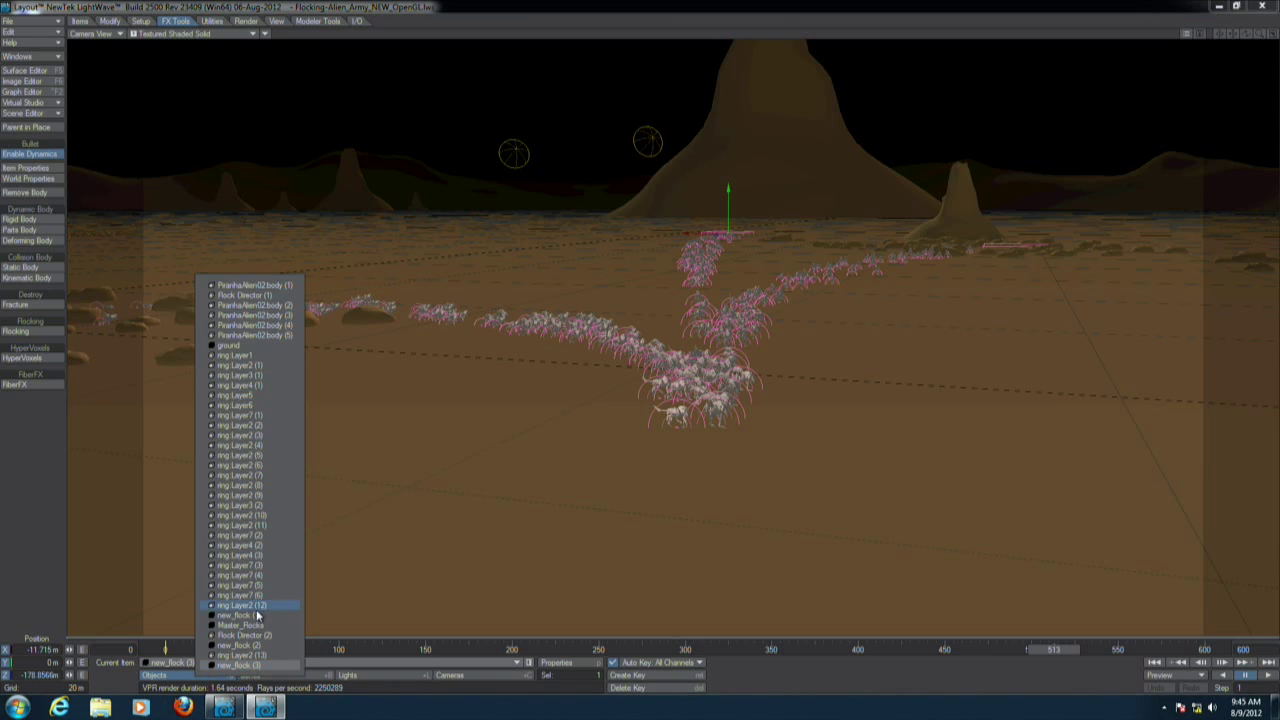
pyautogui.click(257, 615)
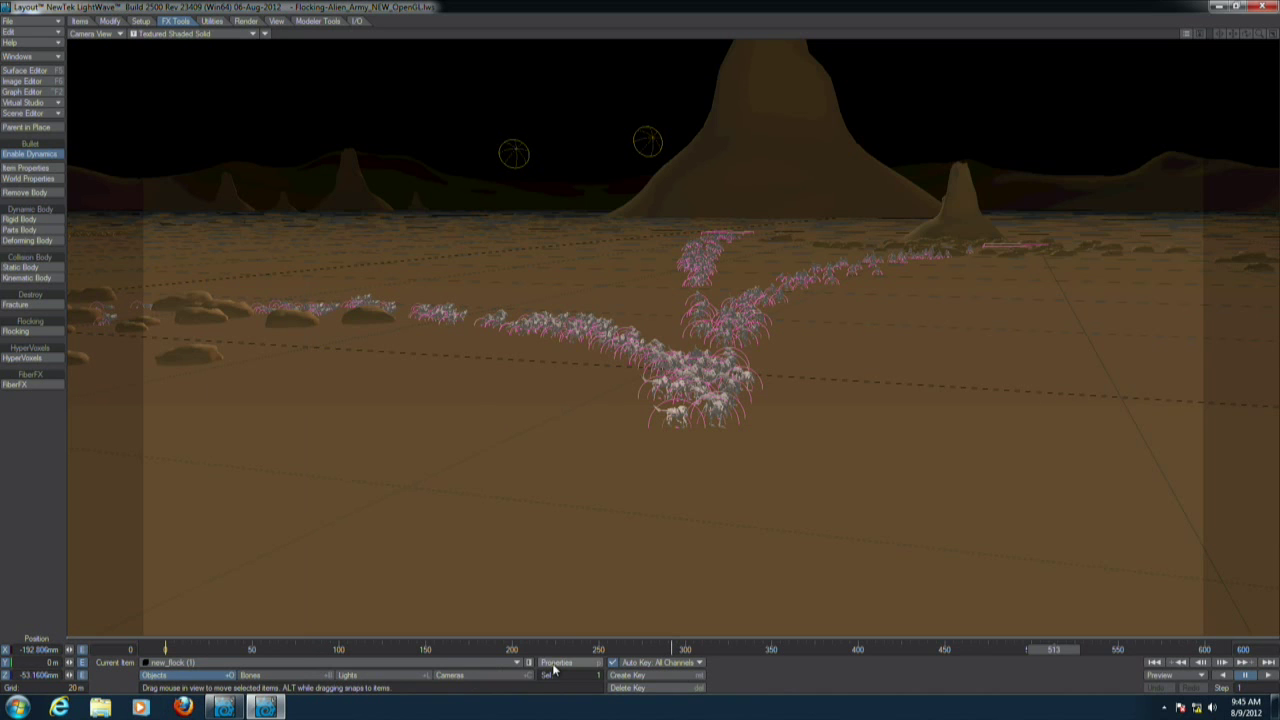
pyautogui.click(555, 663)
pyautogui.doubleClick(979, 311)
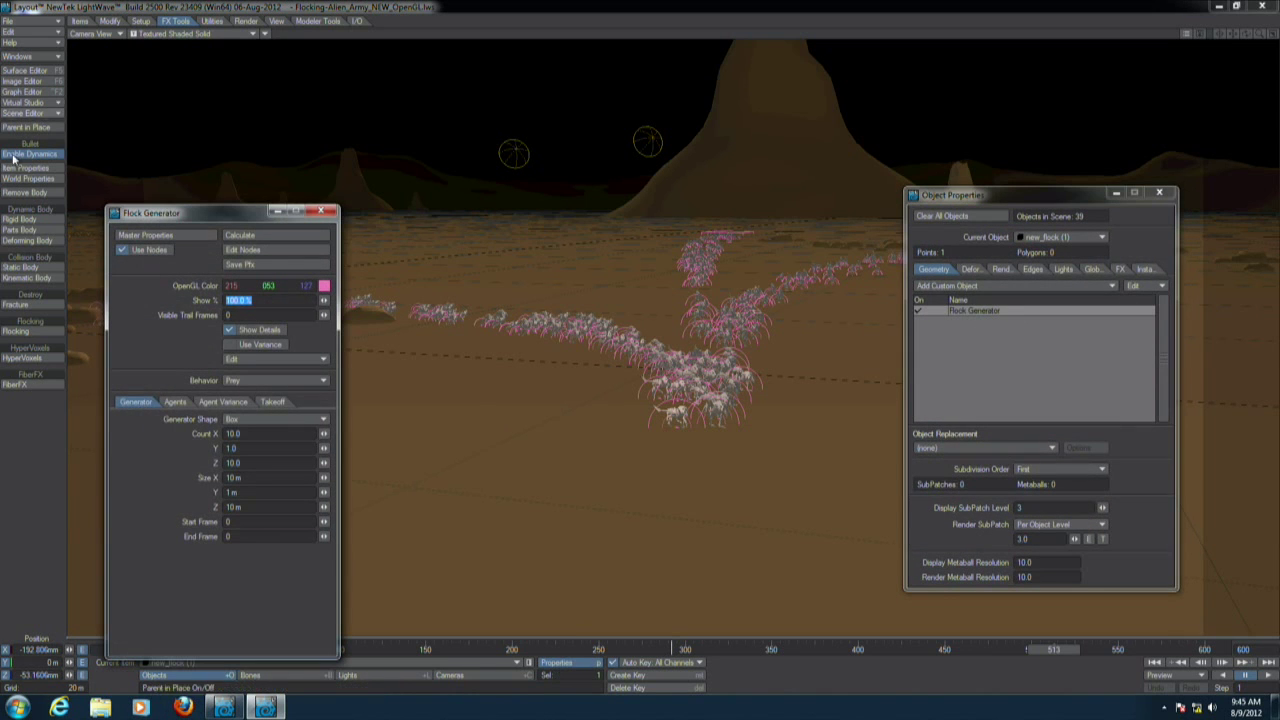
pyautogui.click(253, 252)
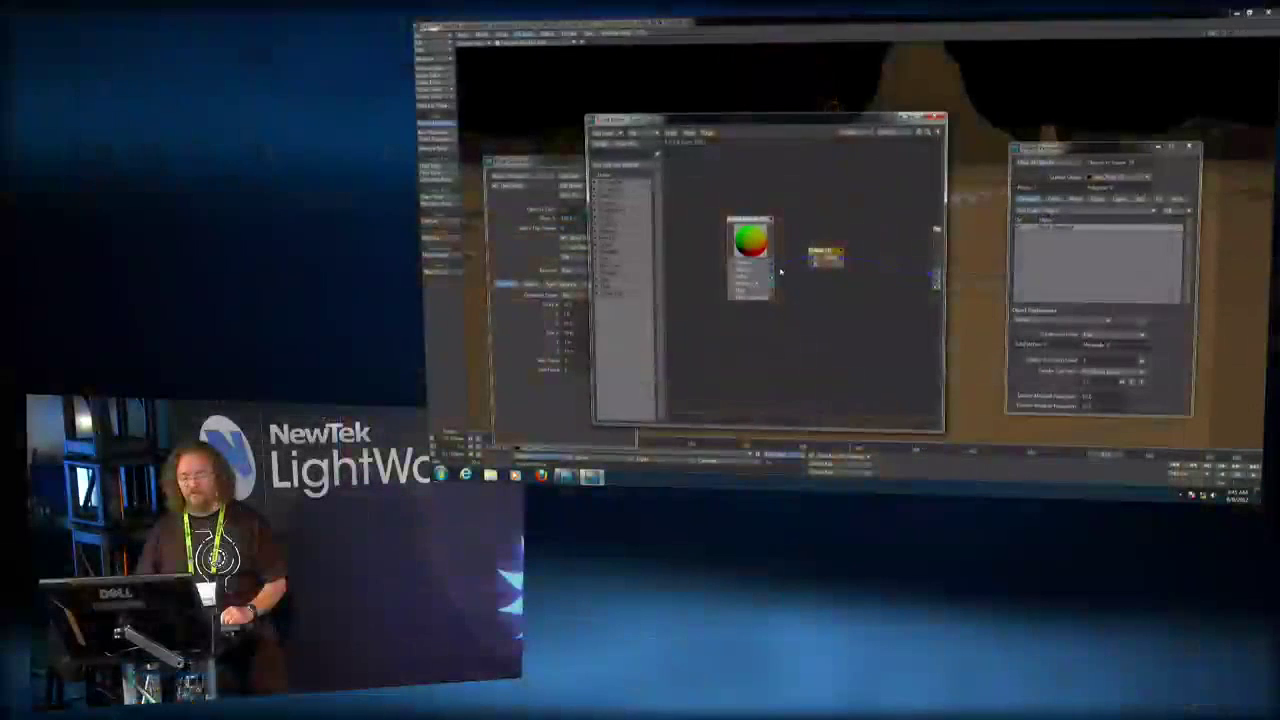
# Spread out the agent info, Multiply and Agent Control nodes so the whole network fits in the node editor.
pyautogui.moveTo(829, 264); pyautogui.dragTo(801, 232)
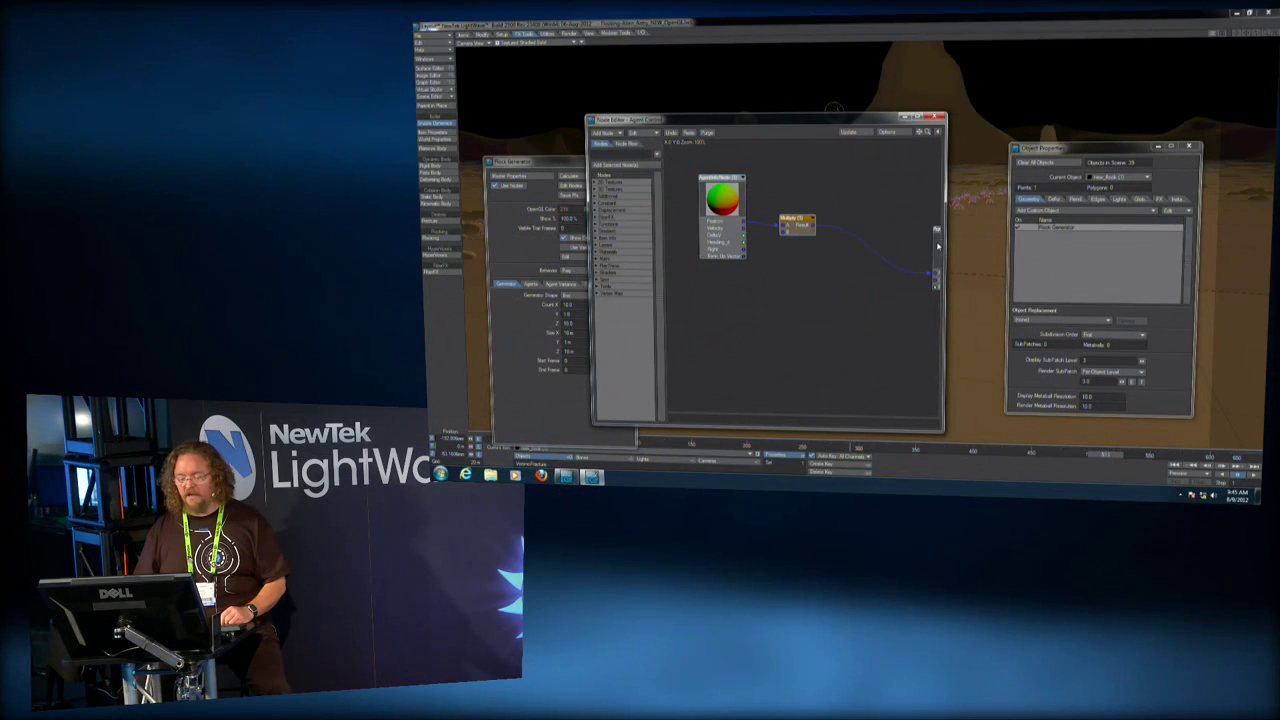
pyautogui.moveTo(937, 245); pyautogui.dragTo(843, 231)
pyautogui.moveTo(720, 178); pyautogui.dragTo(700, 177)
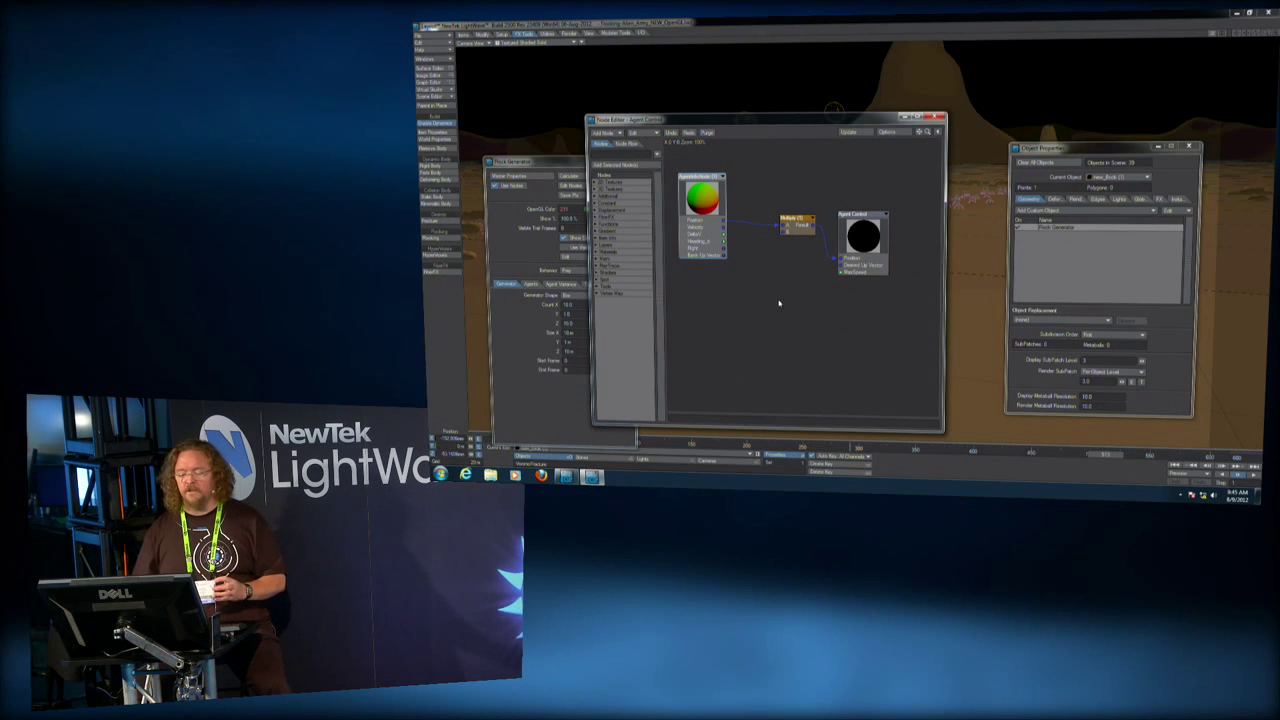
pyautogui.moveTo(798, 233); pyautogui.dragTo(771, 213)
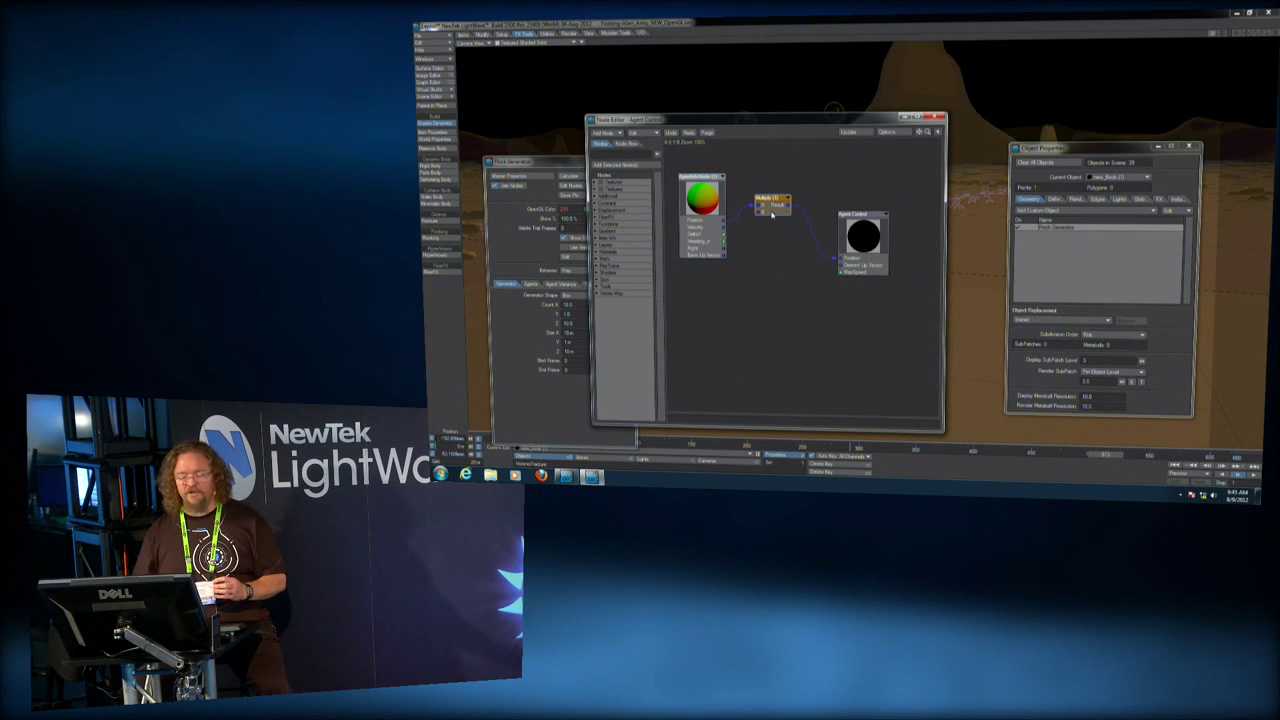
# Examine the Multiply node's vector values and shift the node slightly towards Agent Control in the network.
pyautogui.doubleClick(771, 213)
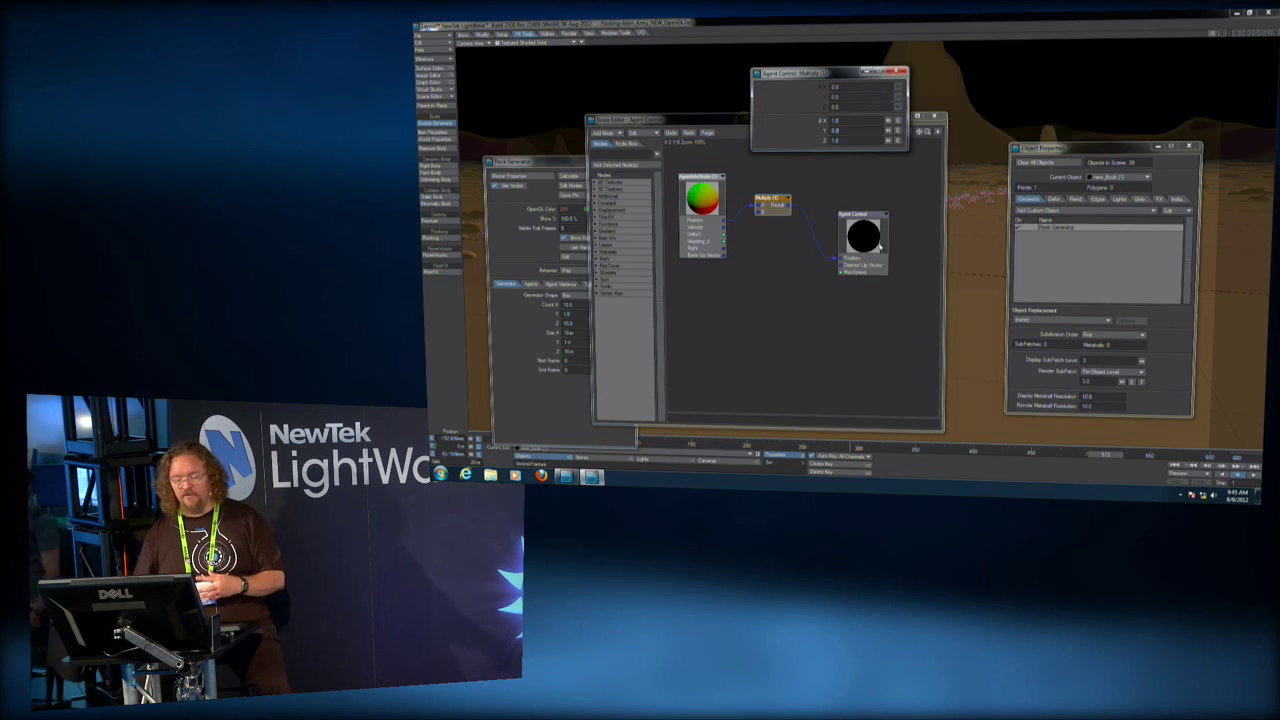
pyautogui.click(879, 247)
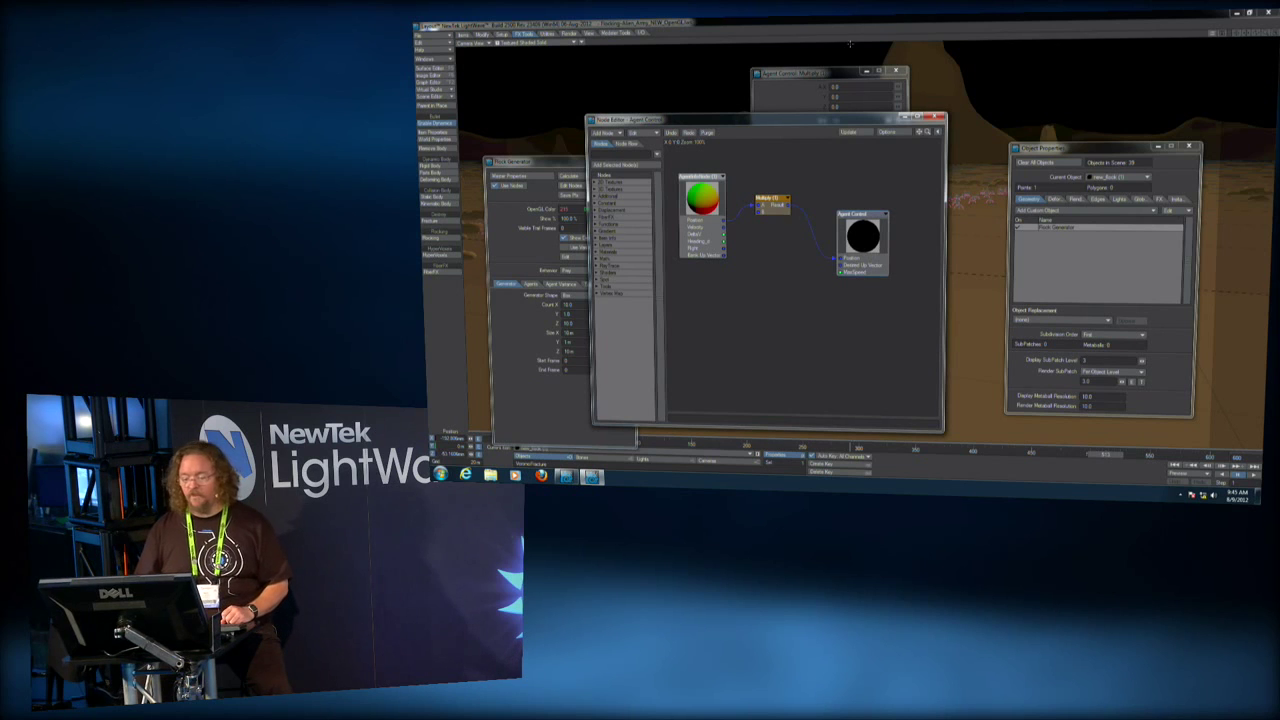
pyautogui.click(900, 72)
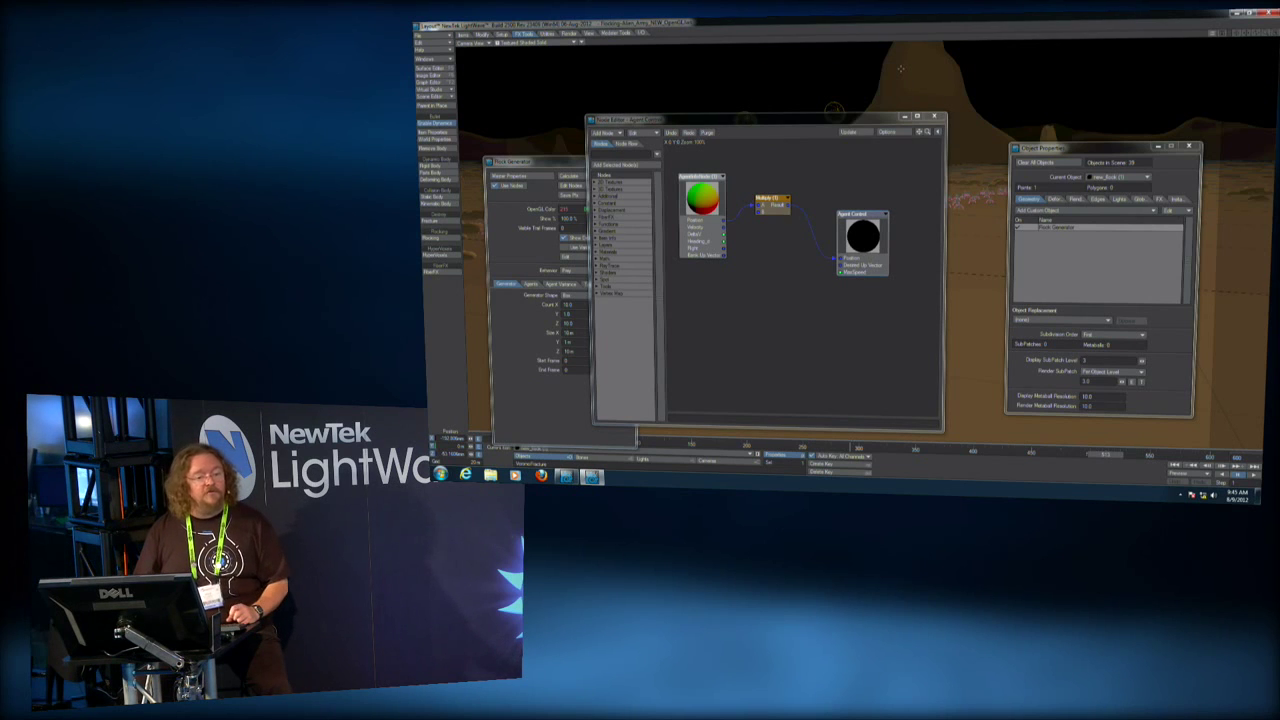
pyautogui.moveTo(778, 214); pyautogui.dragTo(790, 222)
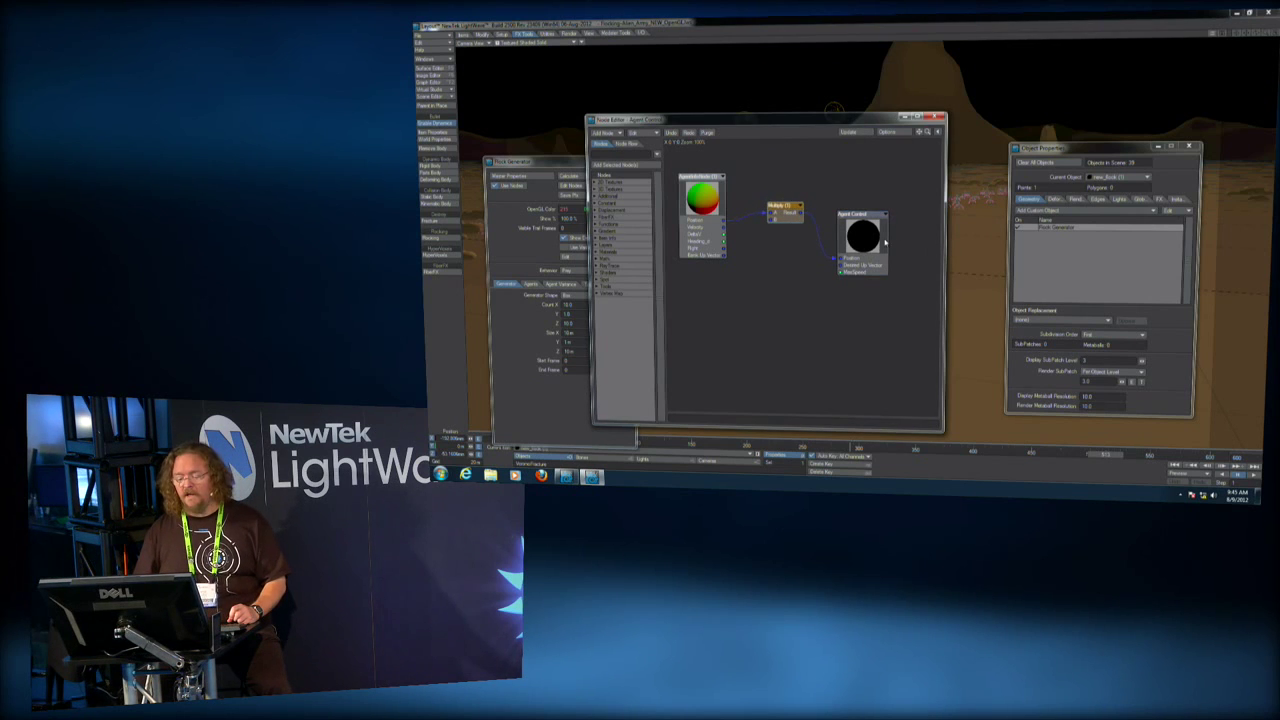
pyautogui.moveTo(884, 242); pyautogui.dragTo(890, 243)
# Close the node editor, Flock Generator and Object Properties windows, and clear the scene without saving.
pyautogui.click(940, 117)
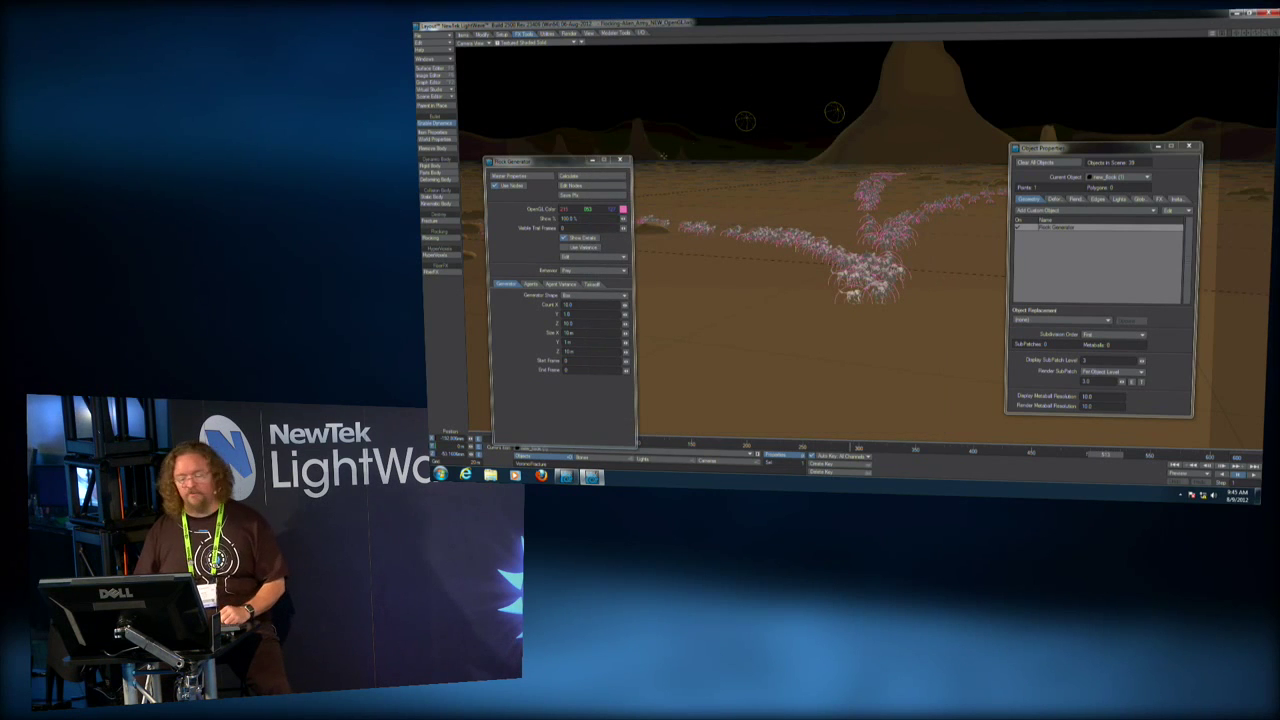
pyautogui.click(621, 161)
pyautogui.click(622, 162)
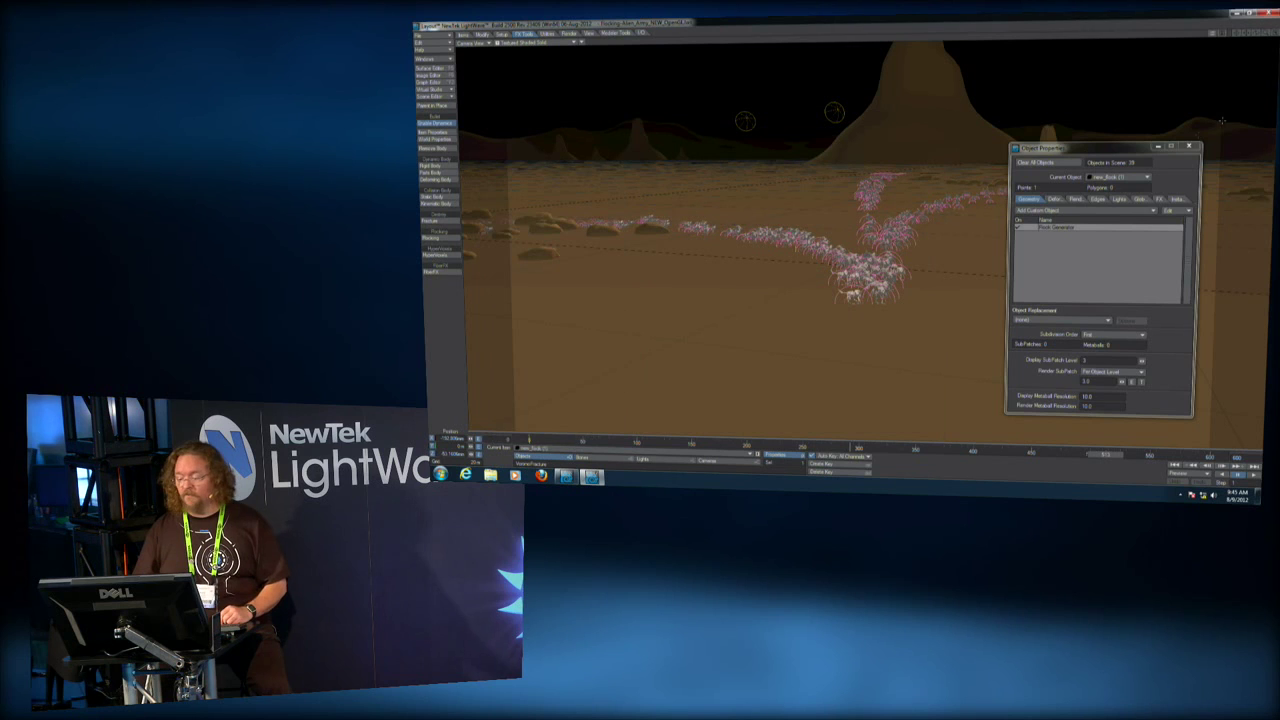
pyautogui.click(1190, 147)
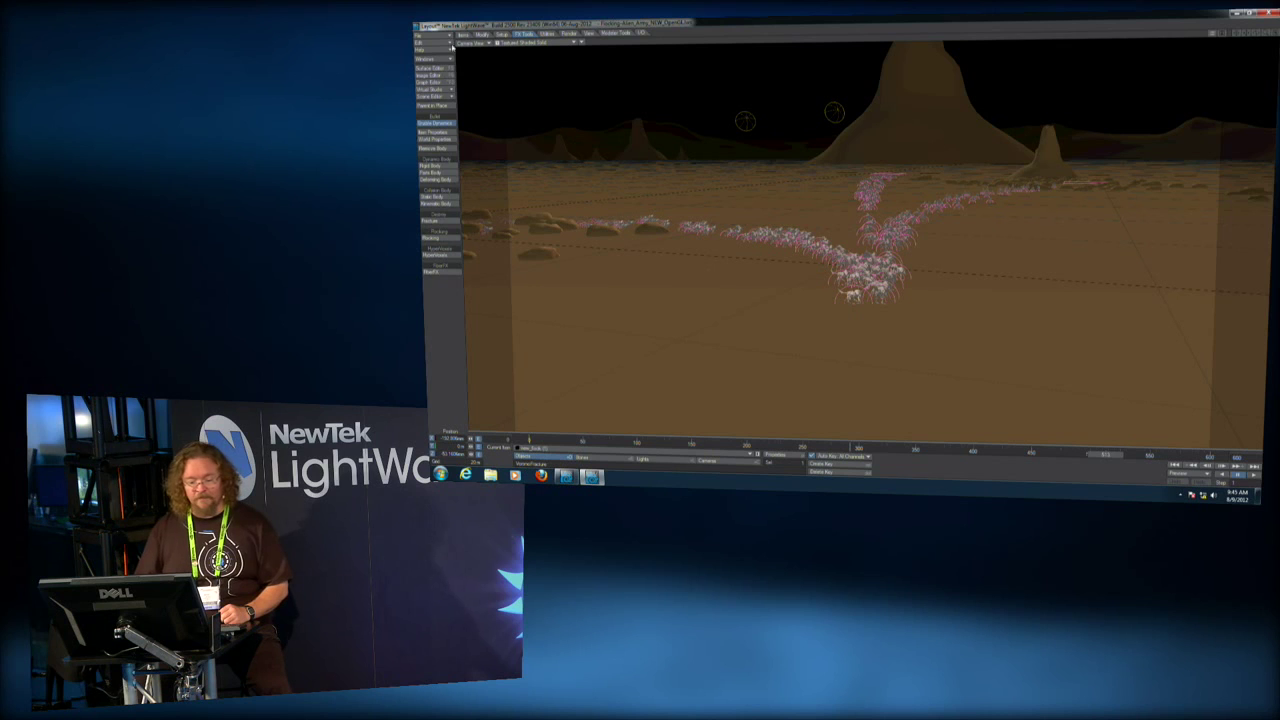
pyautogui.click(420, 35)
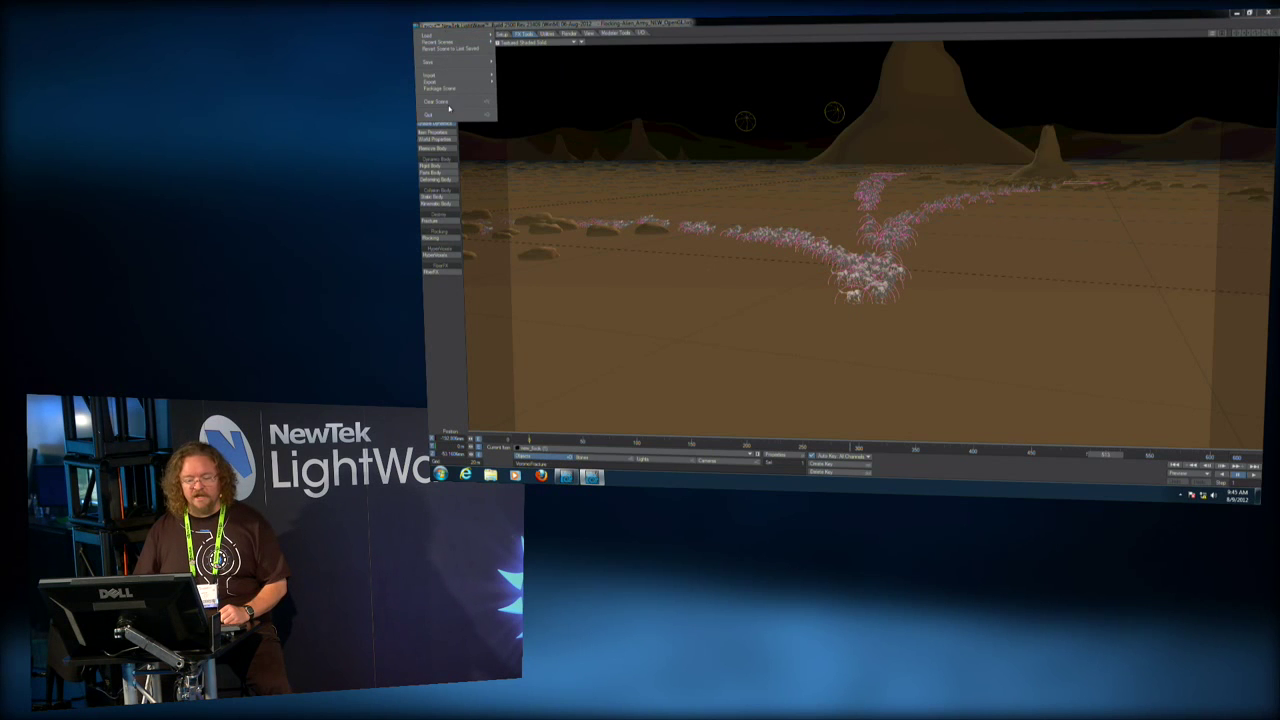
pyautogui.click(452, 104)
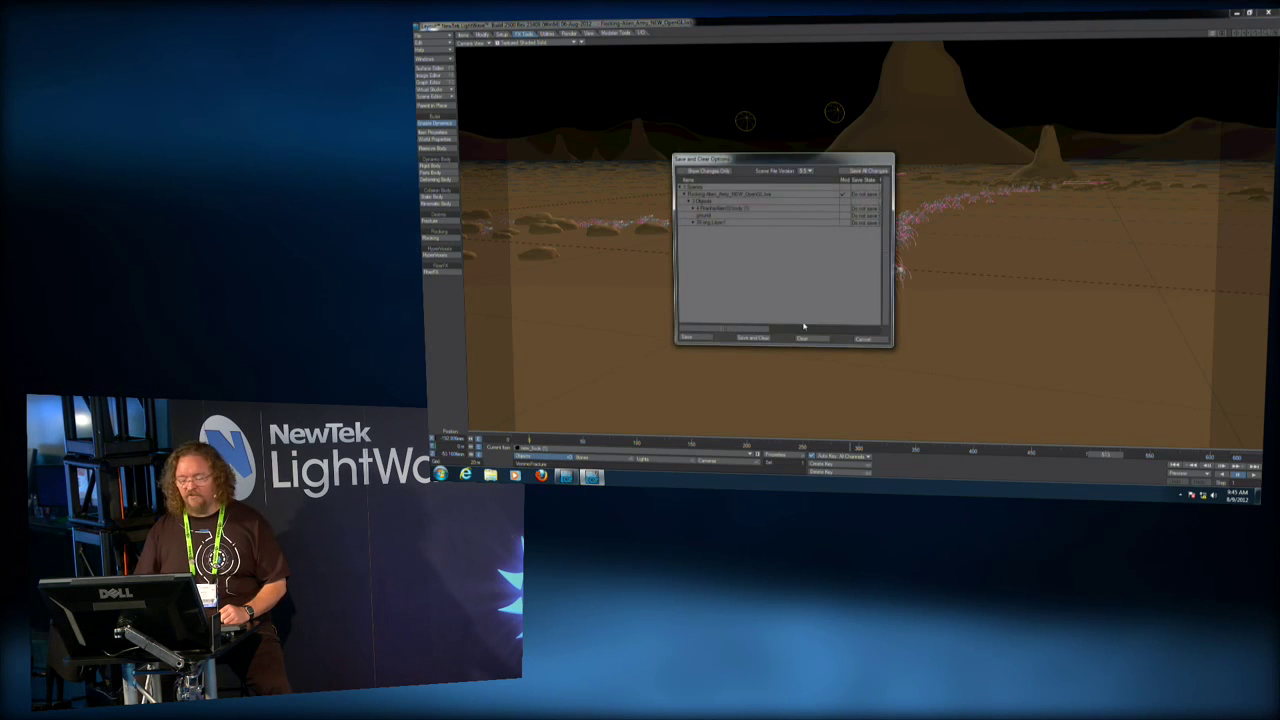
pyautogui.click(806, 336)
# Create a ground plane 150 m wide and 150 m deep with 150 segments in X and Z.
pyautogui.click(618, 33)
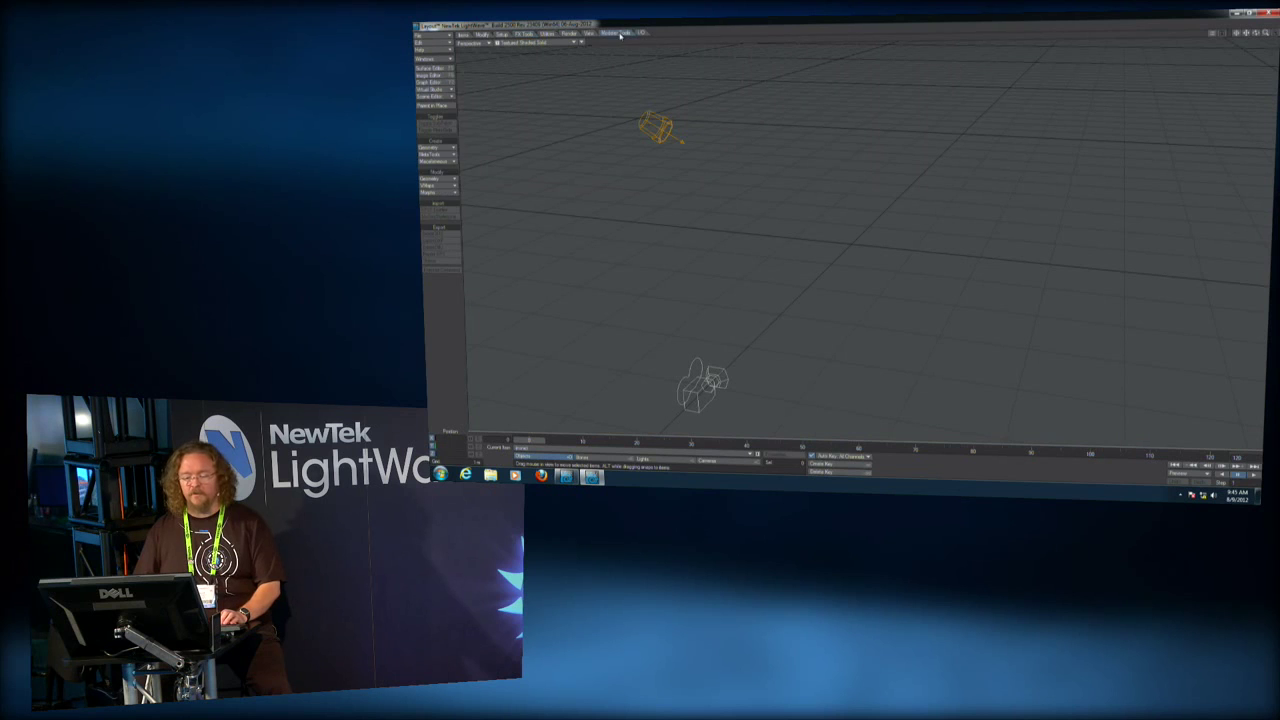
pyautogui.click(440, 148)
pyautogui.click(443, 96)
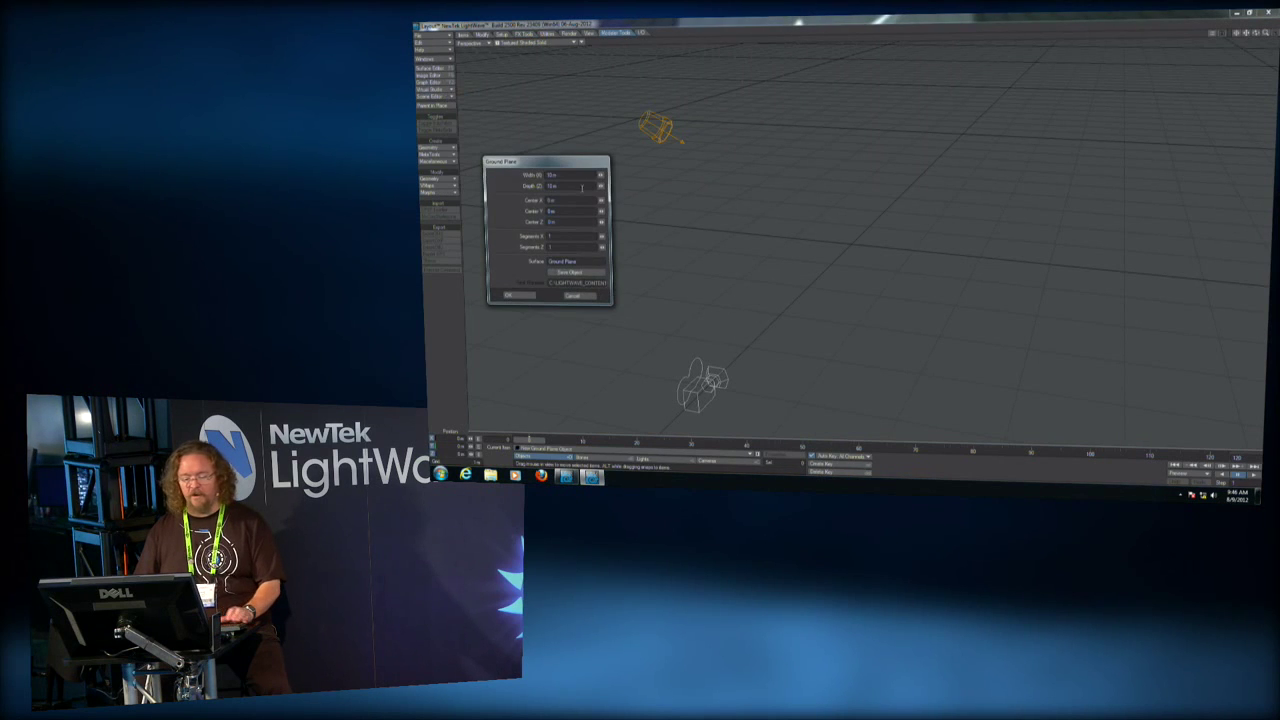
pyautogui.moveTo(572, 176); pyautogui.dragTo(530, 168)
pyautogui.press('Tab')
pyautogui.write('100')
pyautogui.press('Tab')
pyautogui.press('Tab')
pyautogui.press('Tab')
pyautogui.press('Tab')
pyautogui.write('100100')
pyautogui.press('Tab')
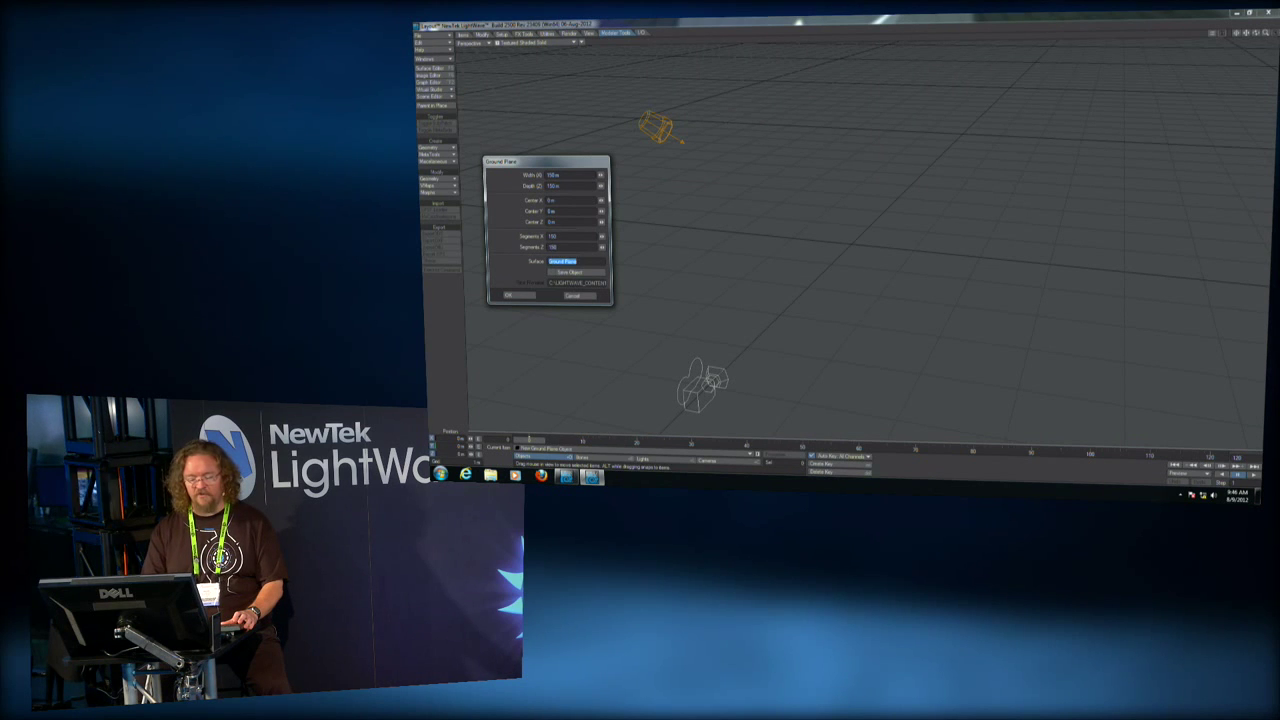
pyautogui.click(512, 295)
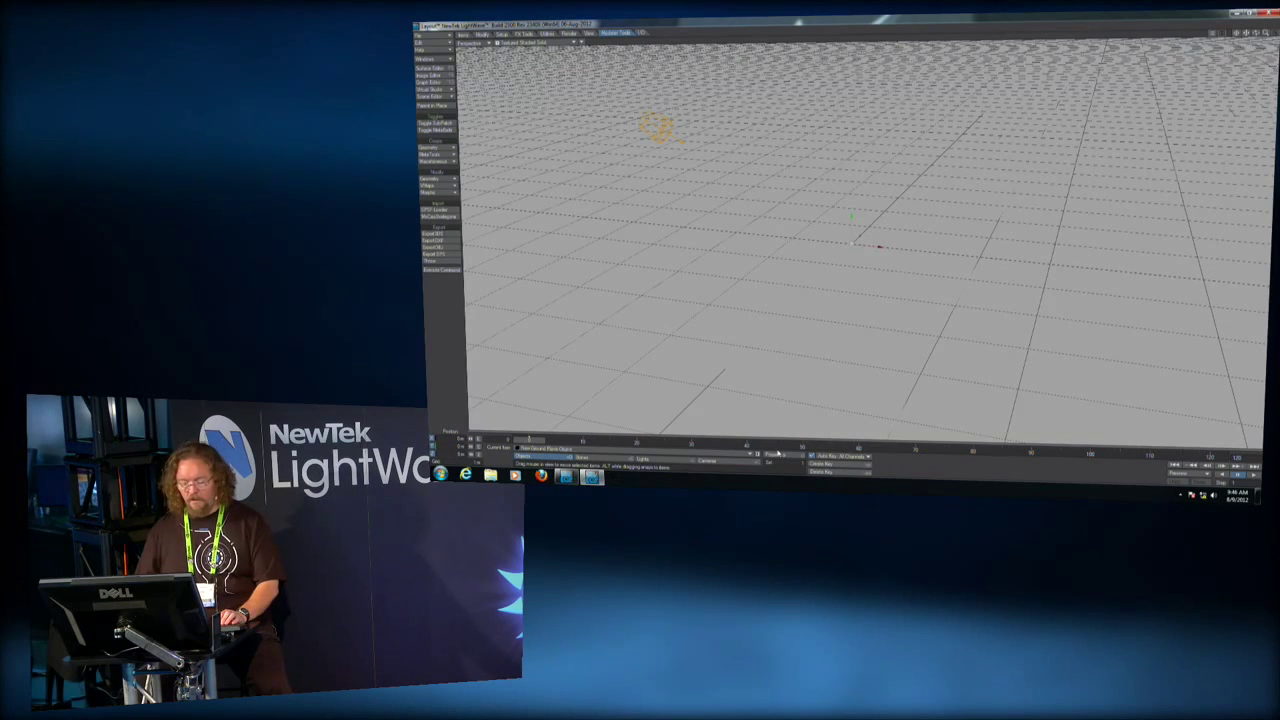
# Enable node-based displacement on the ground plane and add a Turbulence texture node to its network.
pyautogui.click(776, 455)
pyautogui.click(1051, 200)
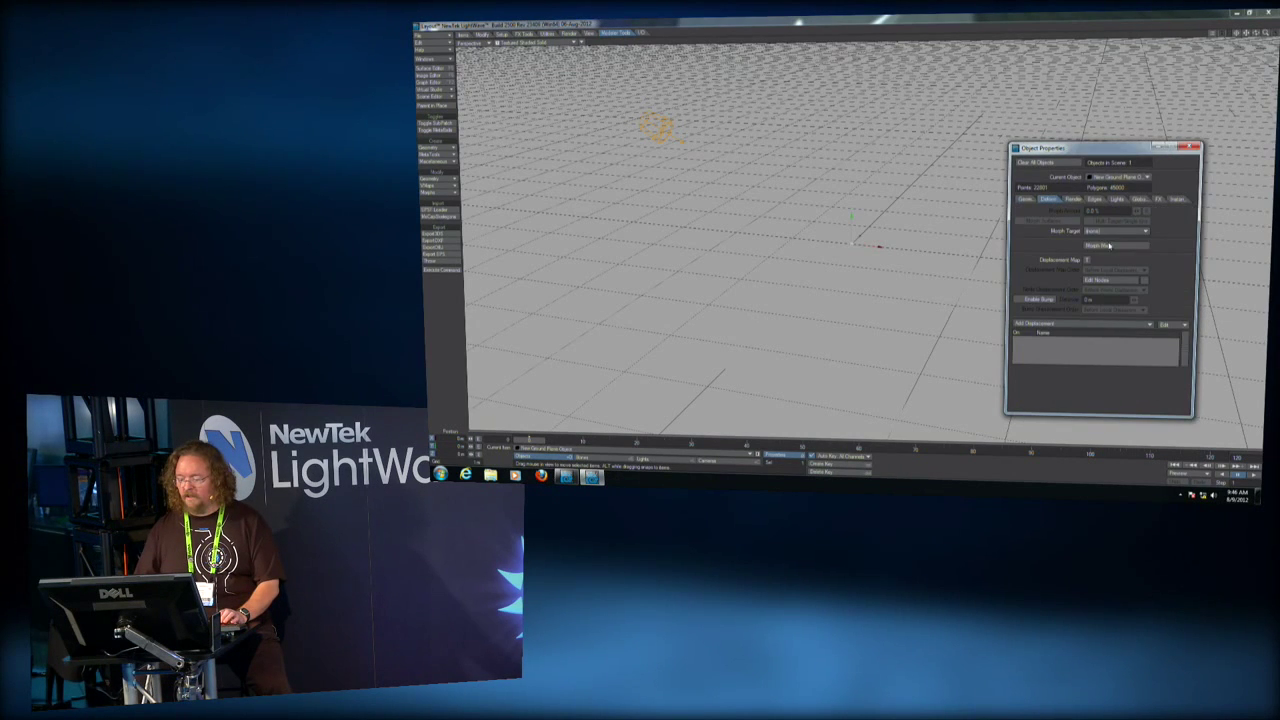
pyautogui.click(1144, 282)
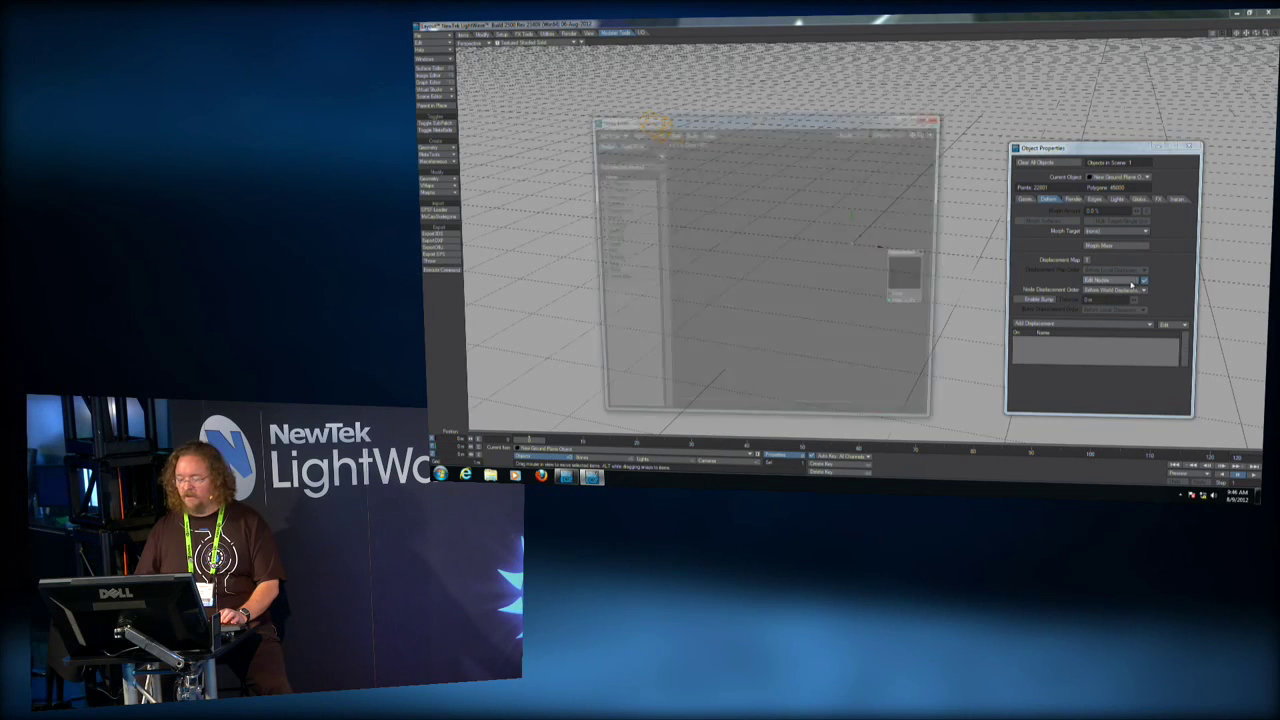
pyautogui.click(595, 190)
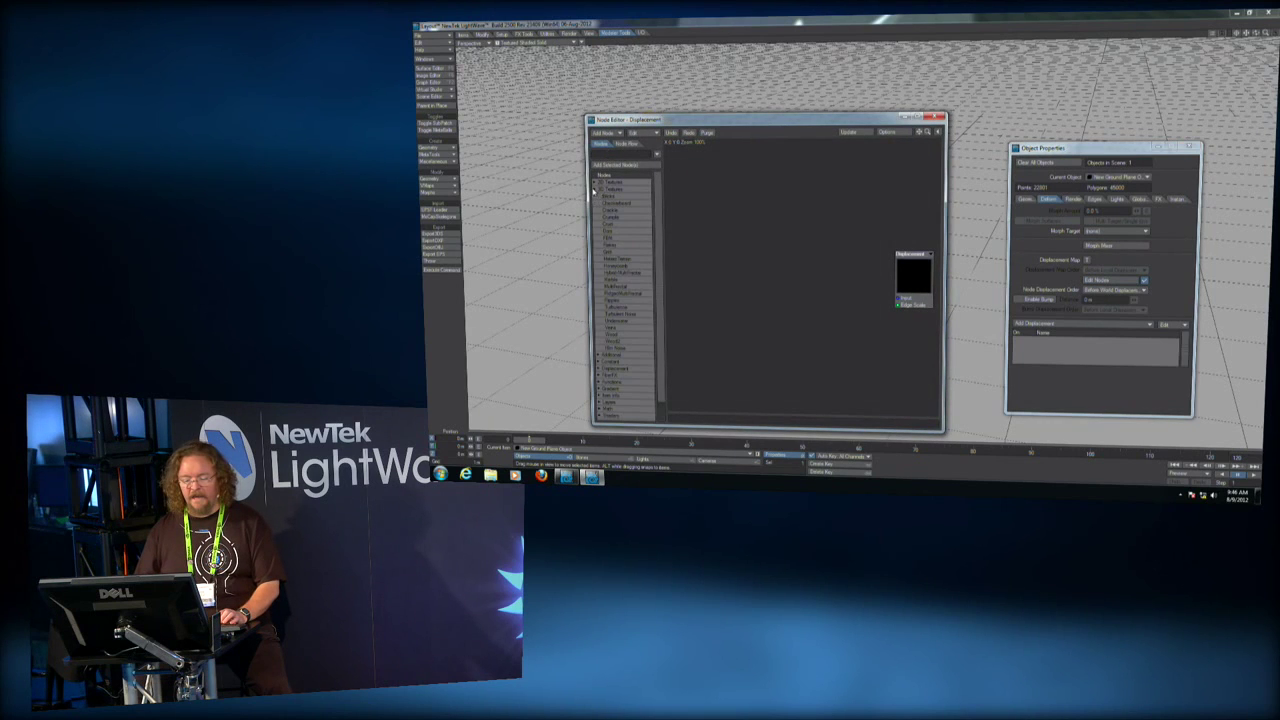
pyautogui.moveTo(631, 307); pyautogui.dragTo(726, 275)
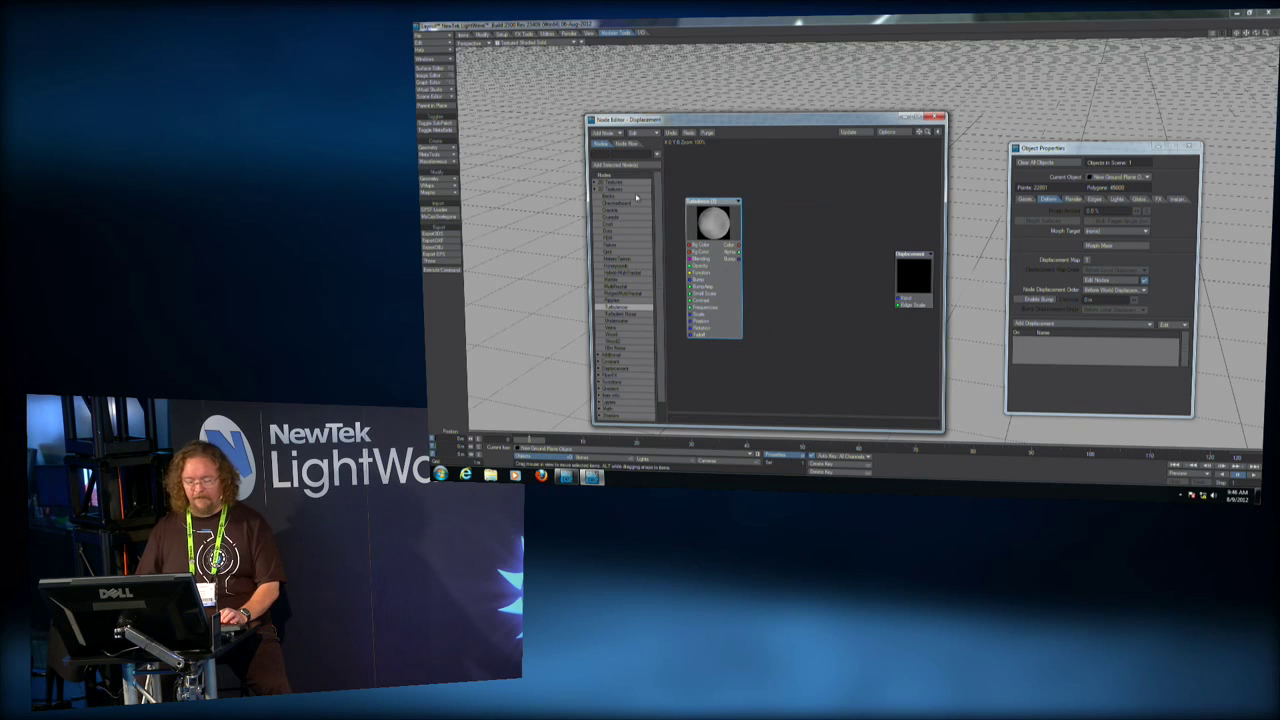
pyautogui.moveTo(733, 252); pyautogui.dragTo(760, 285)
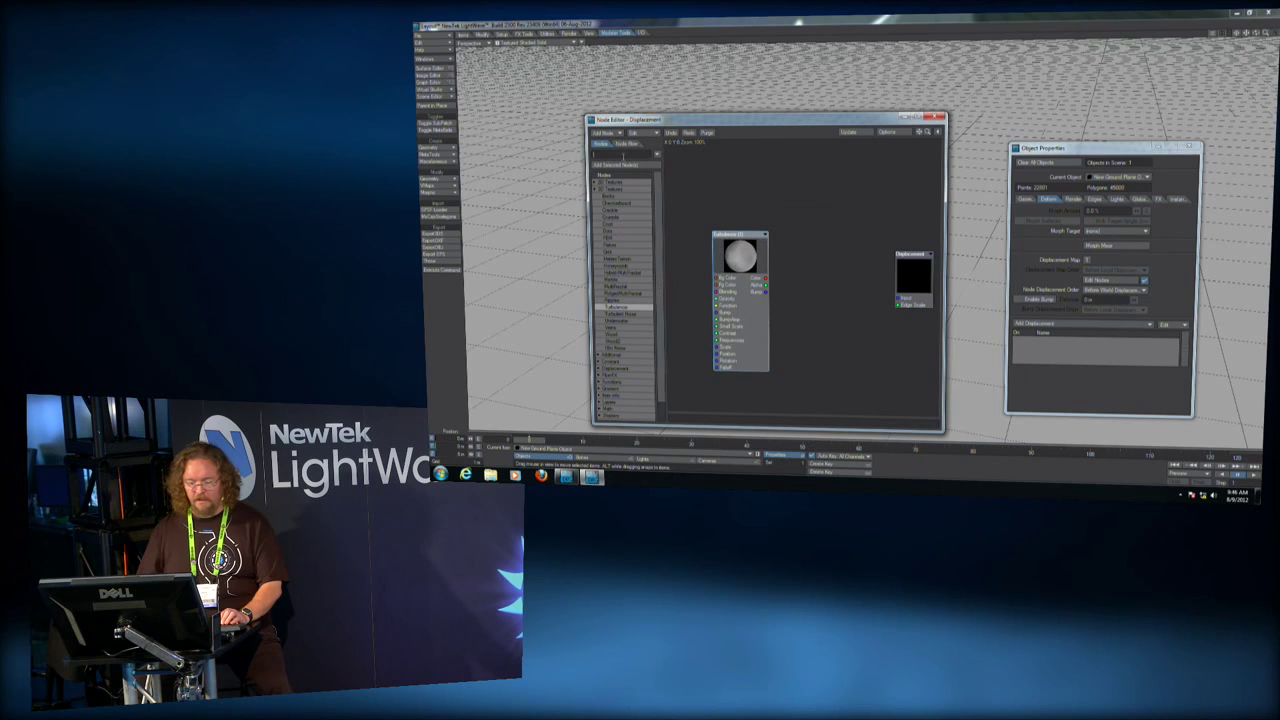
# Add a Make Vector node, feed the Turbulence color into its Y input, and connect its vector to the Displacement input.
pyautogui.press('Return')
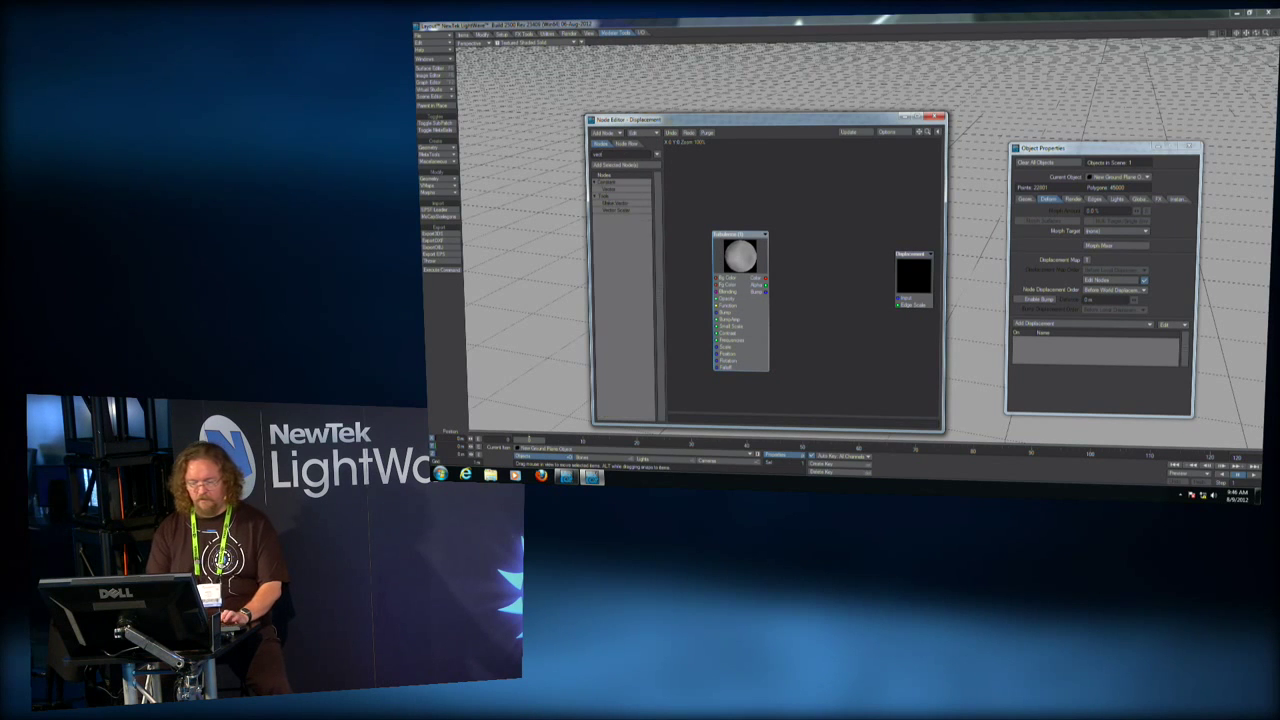
pyautogui.doubleClick(618, 206)
pyautogui.moveTo(819, 290); pyautogui.dragTo(848, 298)
pyautogui.moveTo(766, 287); pyautogui.dragTo(906, 302)
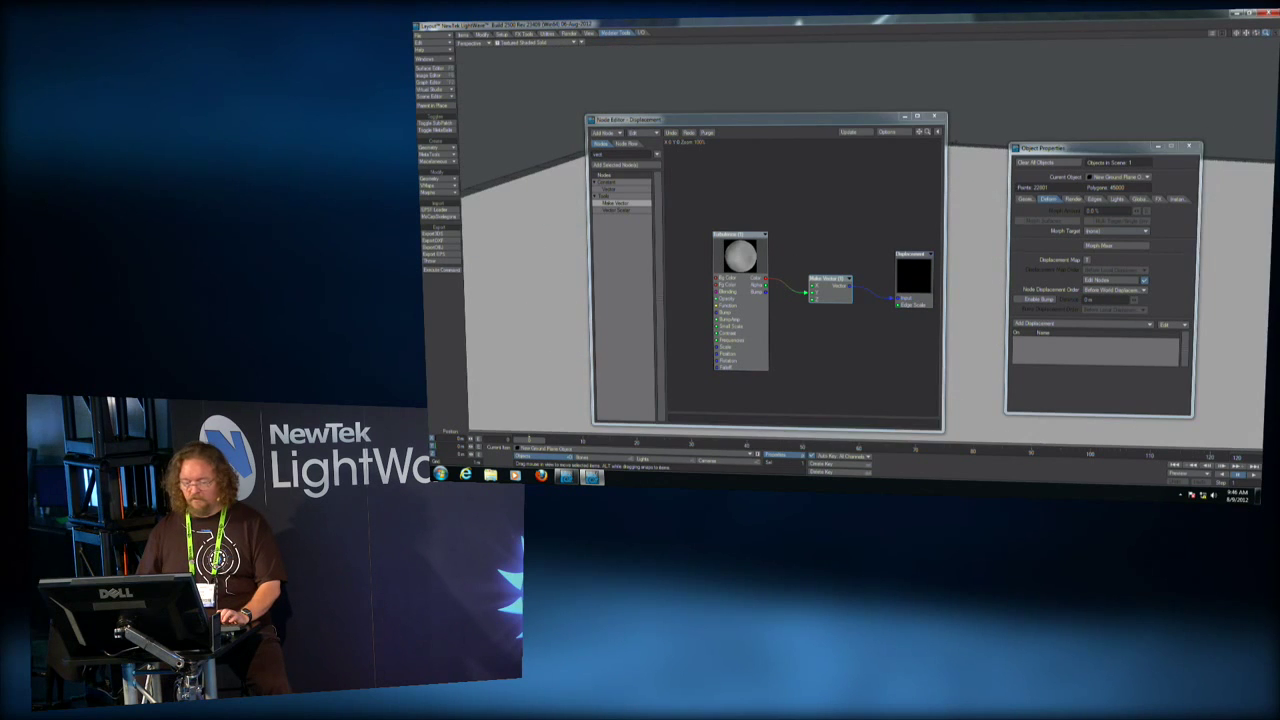
pyautogui.click(937, 117)
# Show the viewport as Textured Shaded Solid Wireframe to inspect the displaced ground plane.
pyautogui.click(525, 42)
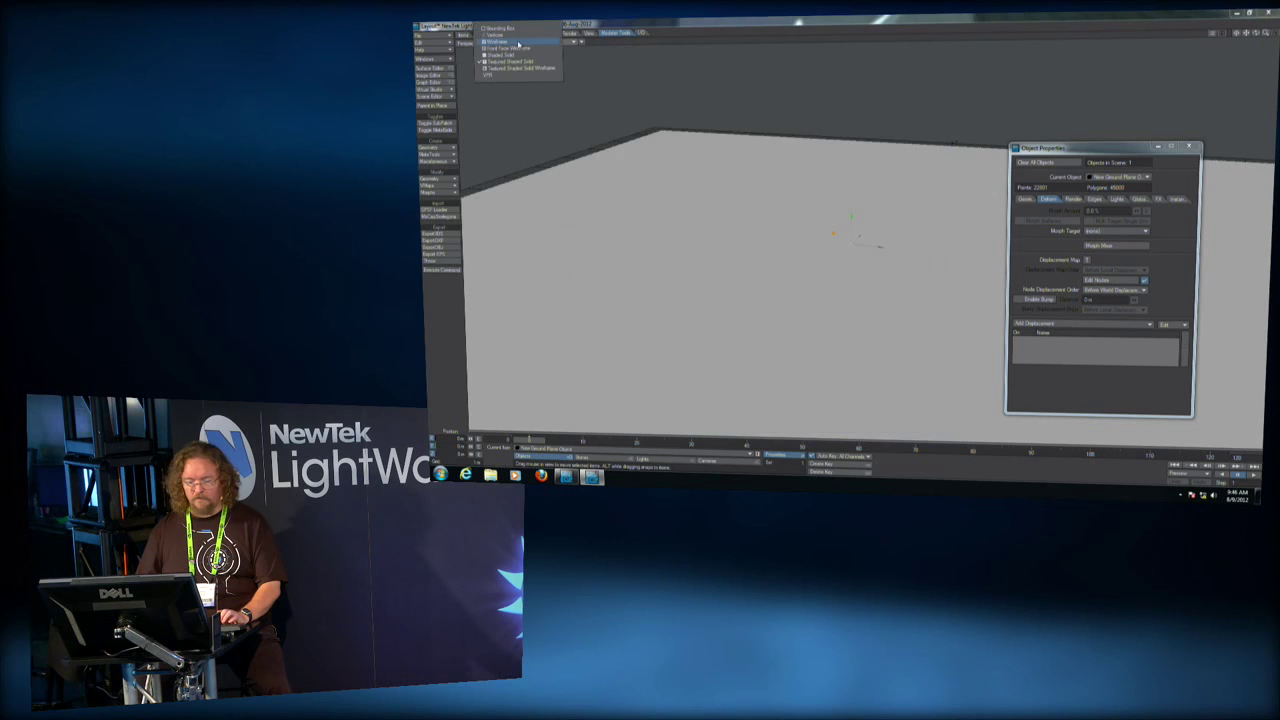
pyautogui.click(521, 67)
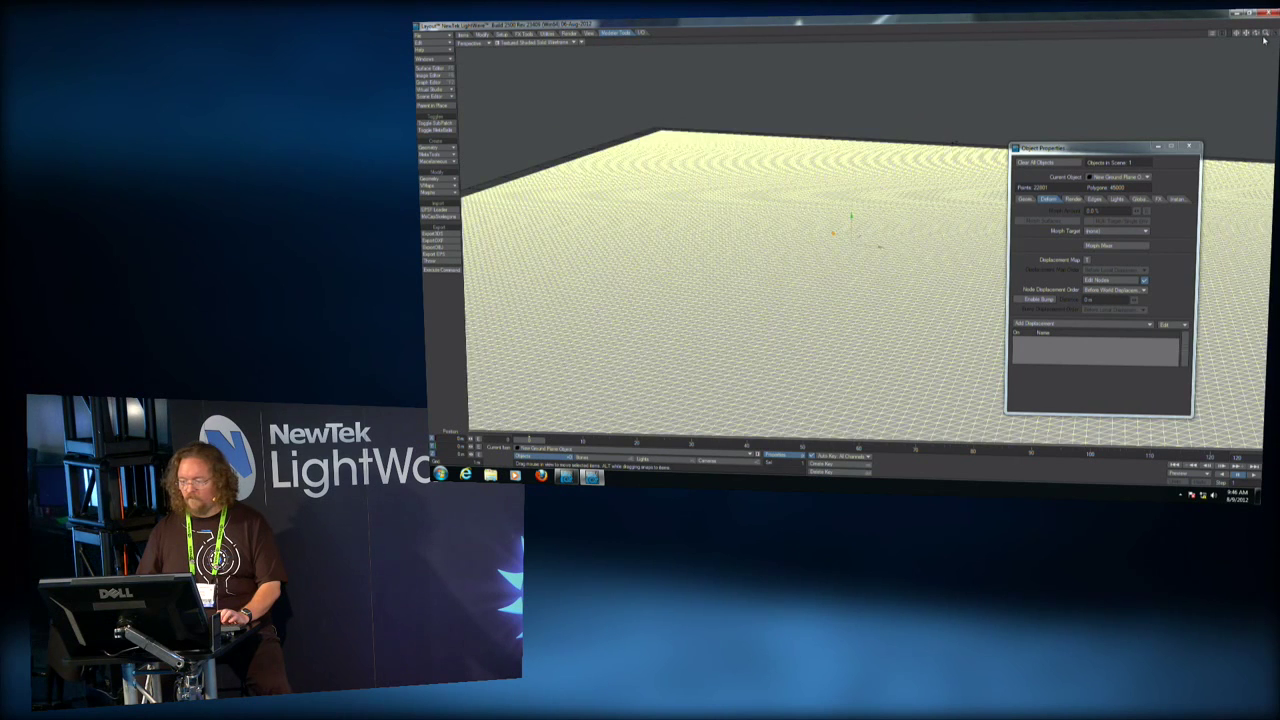
pyautogui.moveTo(1256, 33); pyautogui.dragTo(1168, 239)
# Set the ground's Turbulence scale to 5 m in X, Y and Z, and return the viewport to Textured Shaded Solid.
pyautogui.click(1145, 281)
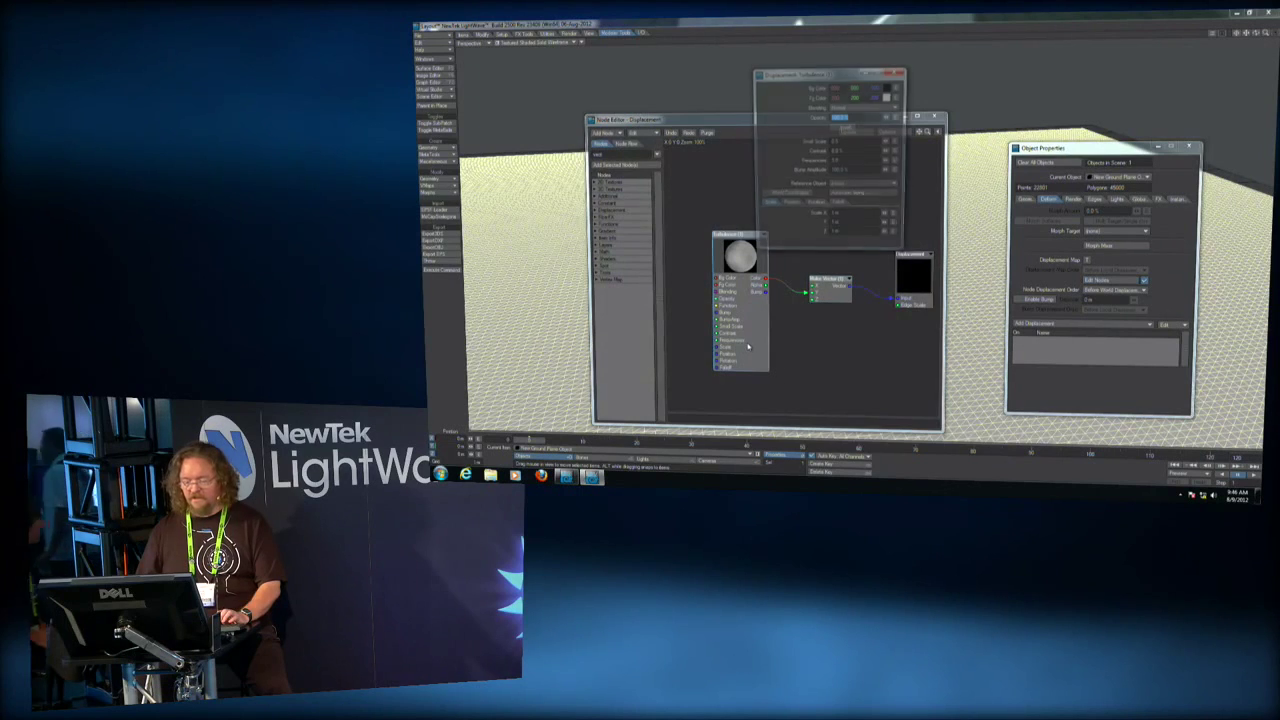
pyautogui.write('5')
pyautogui.press('Tab')
pyautogui.write('5')
pyautogui.press('Tab')
pyautogui.write('5')
pyautogui.press('Return')
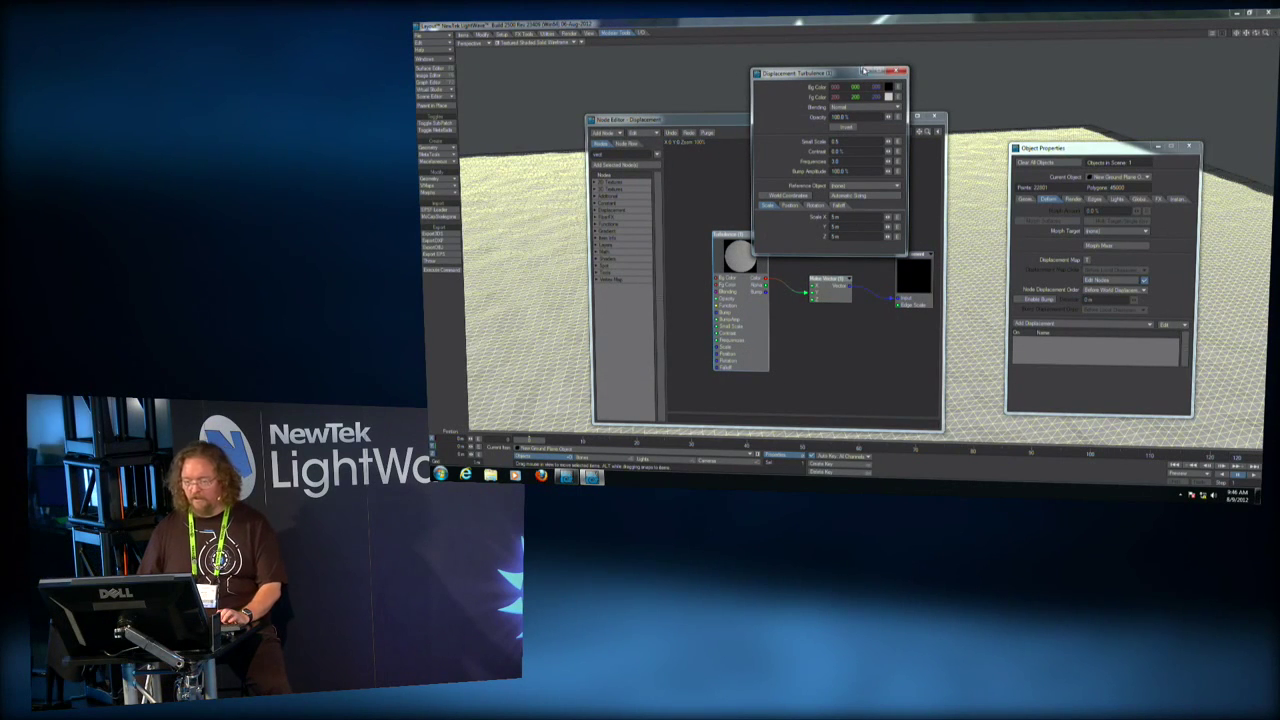
pyautogui.click(901, 70)
pyautogui.click(938, 118)
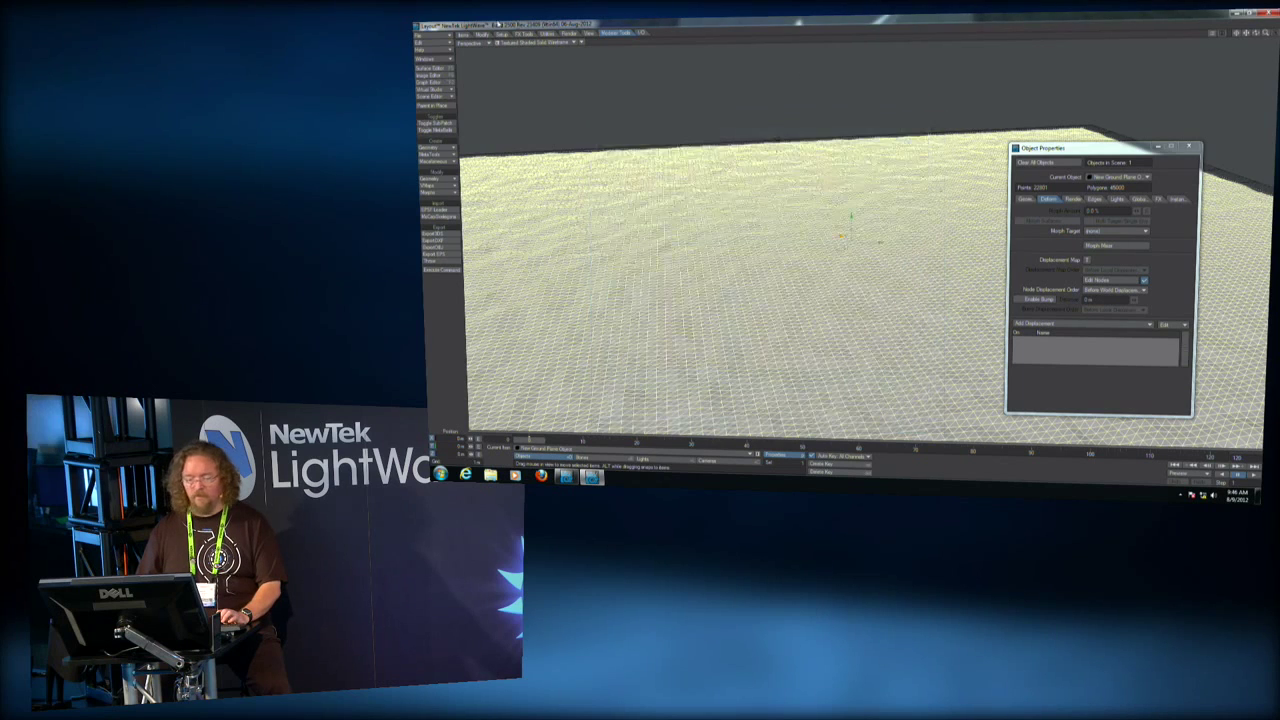
pyautogui.click(528, 42)
pyautogui.click(522, 69)
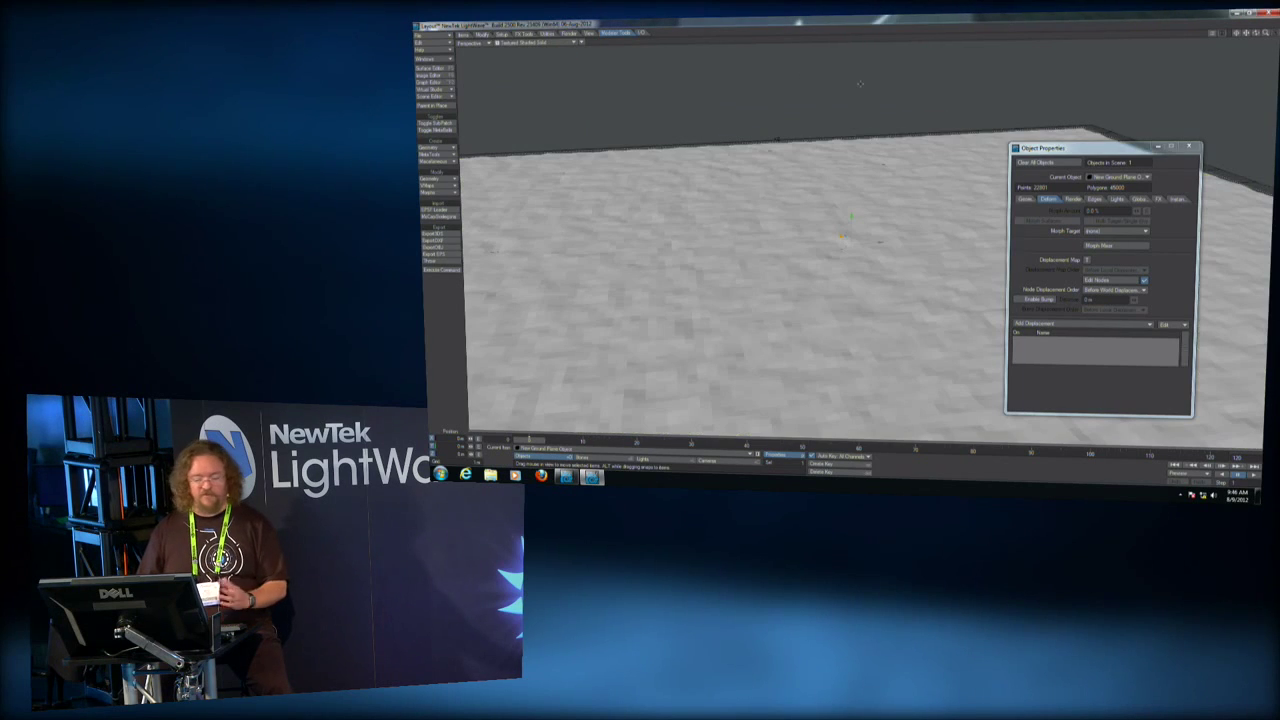
# Copy the Turbulence node from the ground plane's displacement network and close the node editor.
pyautogui.click(1138, 284)
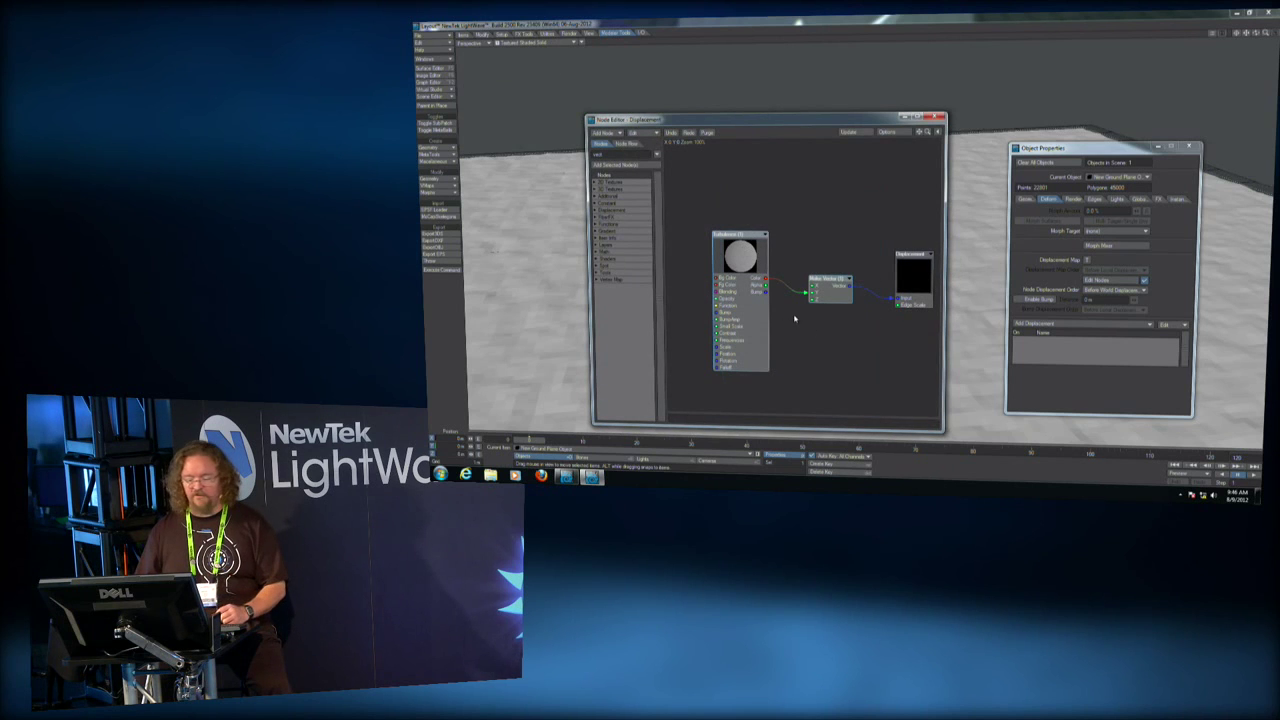
pyautogui.rightClick(738, 315)
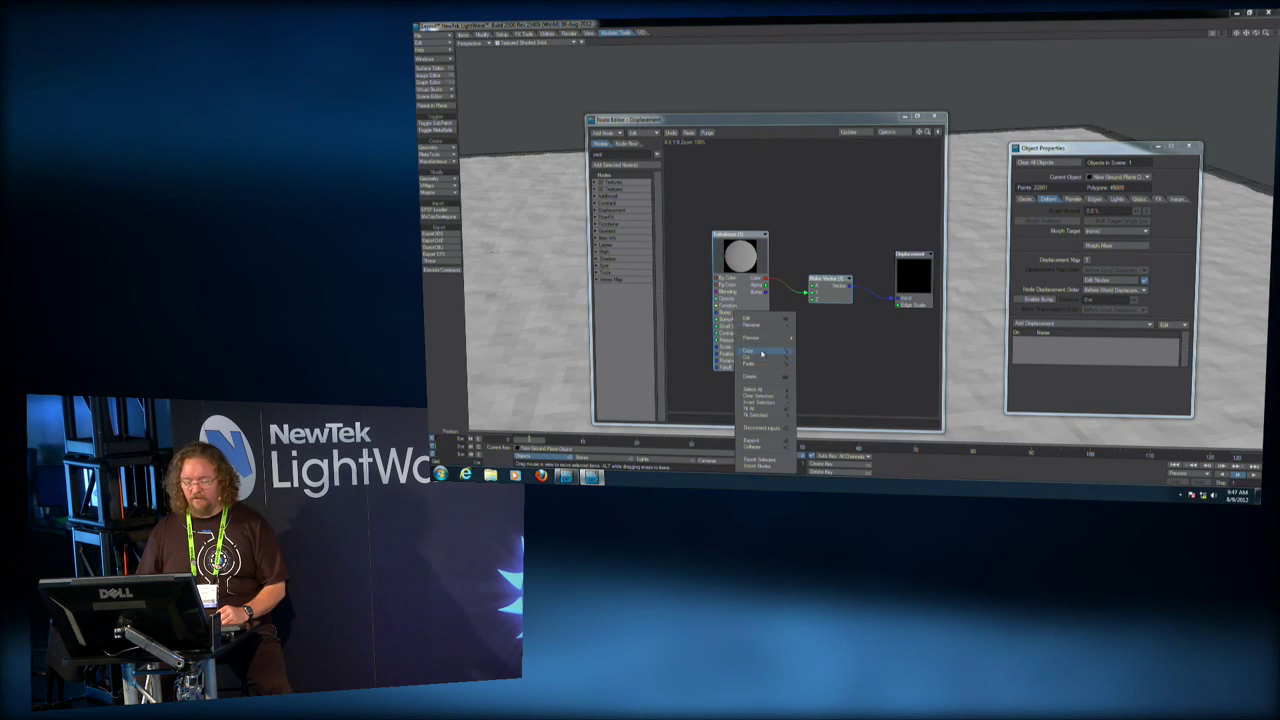
pyautogui.click(761, 354)
pyautogui.click(934, 117)
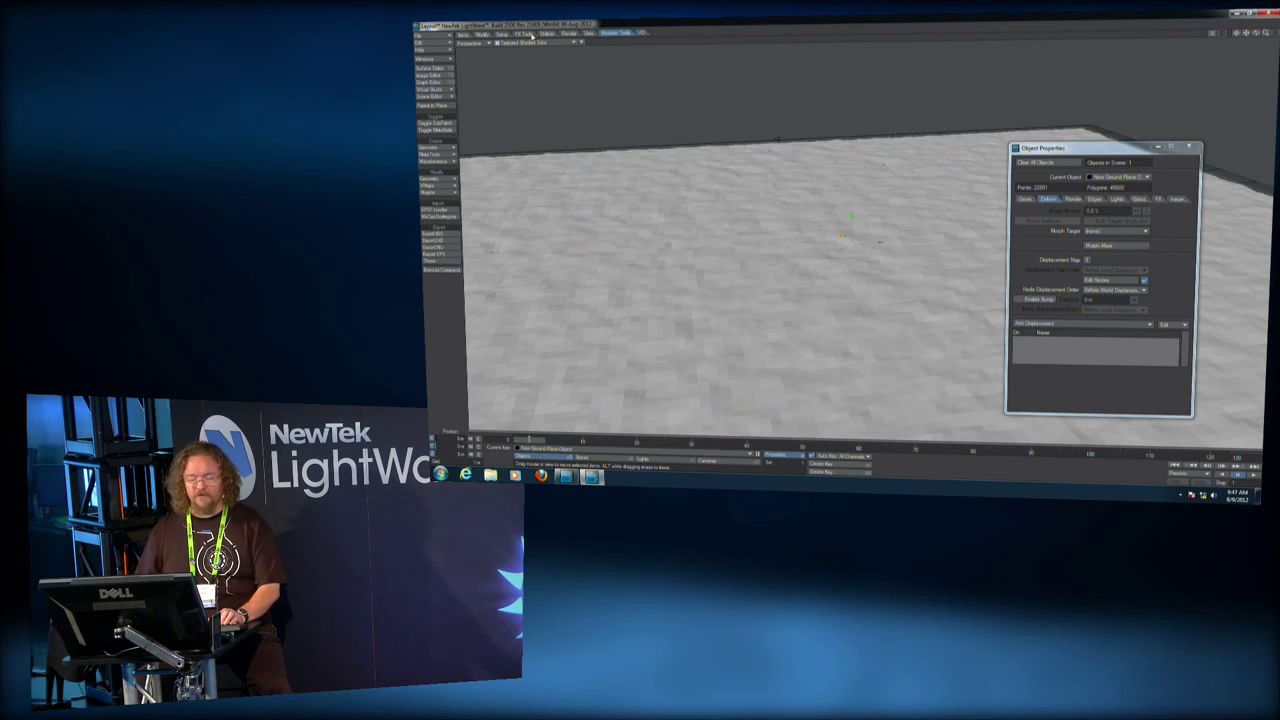
# Add a flock generator and a goal director in the flocking manager, and change the flock's OpenGL color to dark magenta.
pyautogui.click(528, 34)
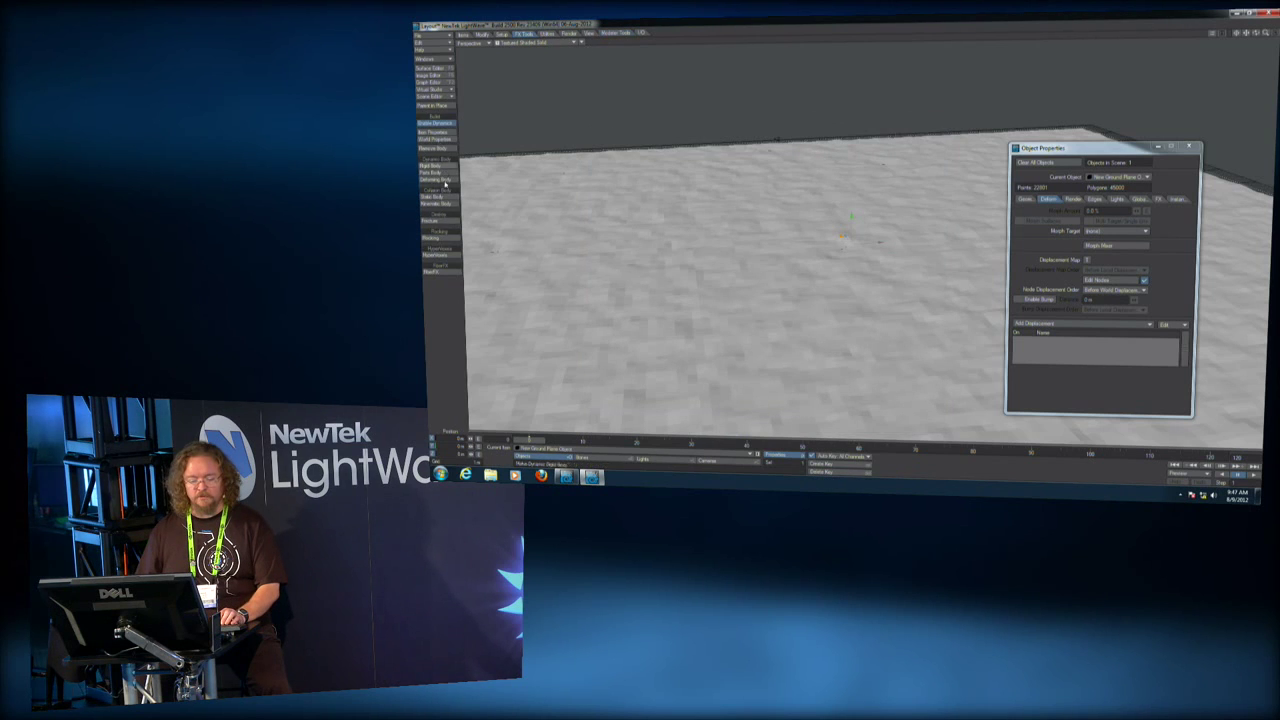
pyautogui.click(438, 239)
pyautogui.click(505, 175)
pyautogui.click(519, 182)
pyautogui.click(502, 174)
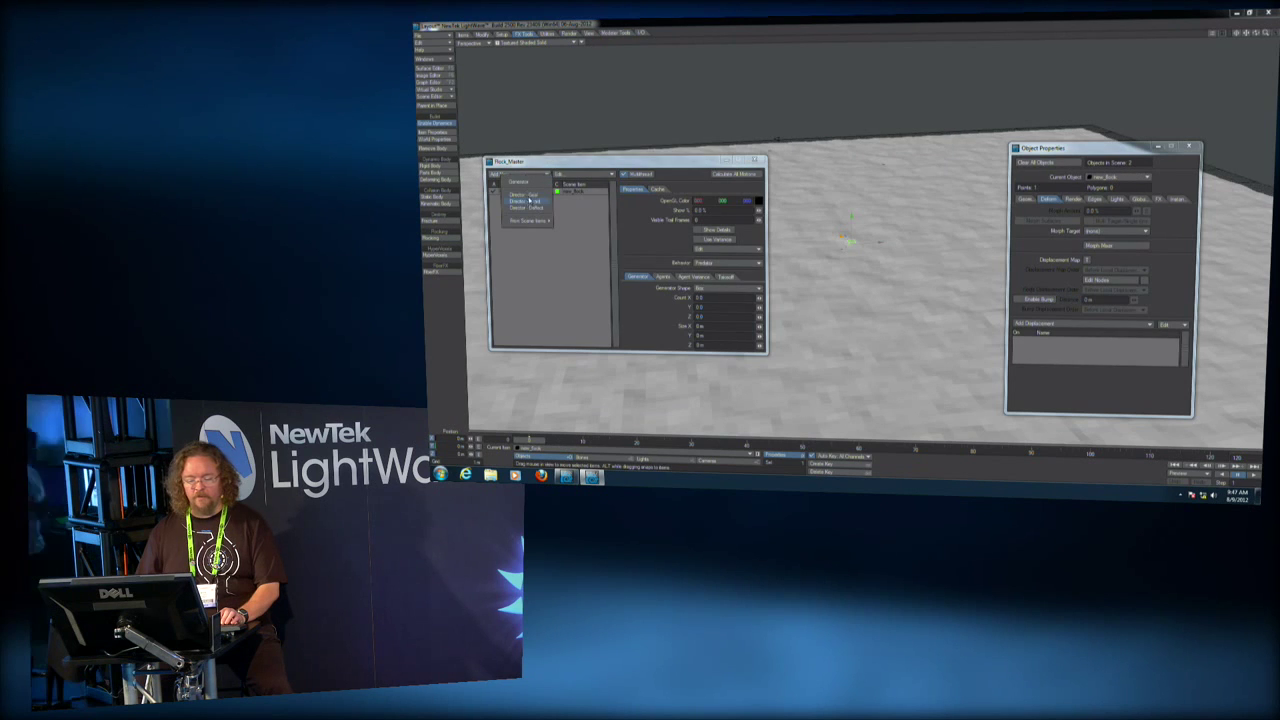
pyautogui.click(528, 202)
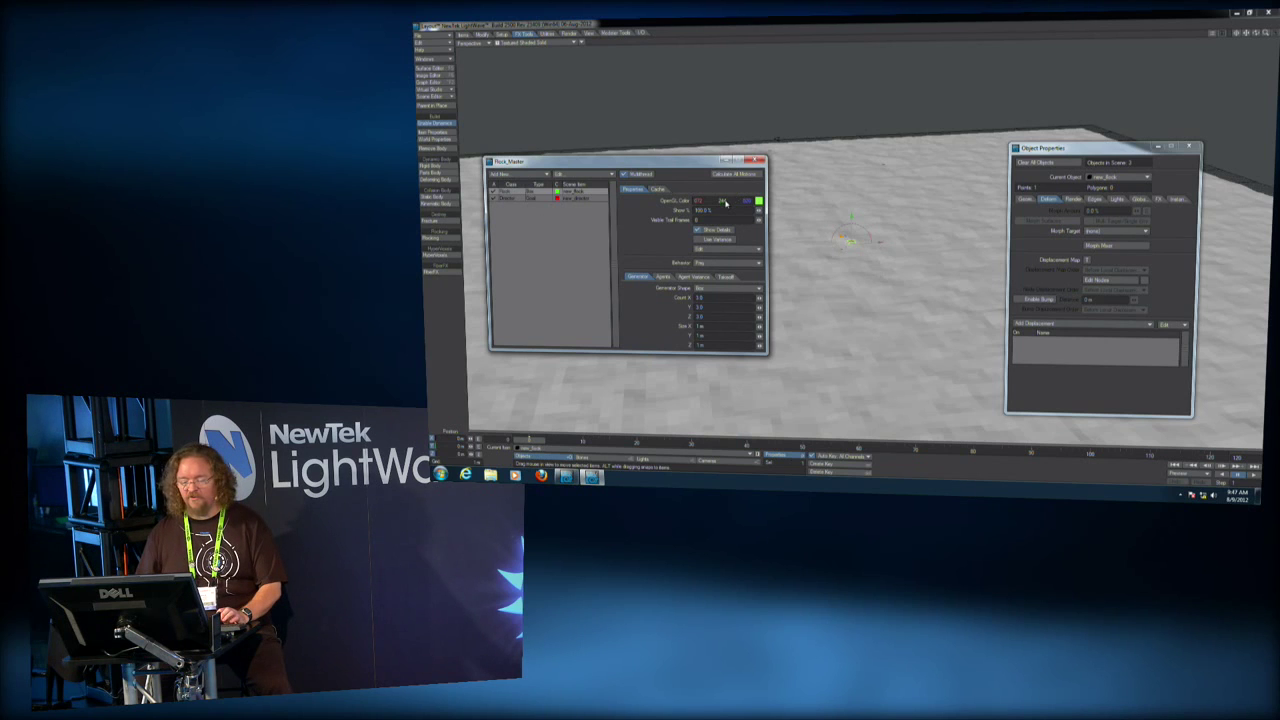
pyautogui.moveTo(722, 201); pyautogui.dragTo(778, 201)
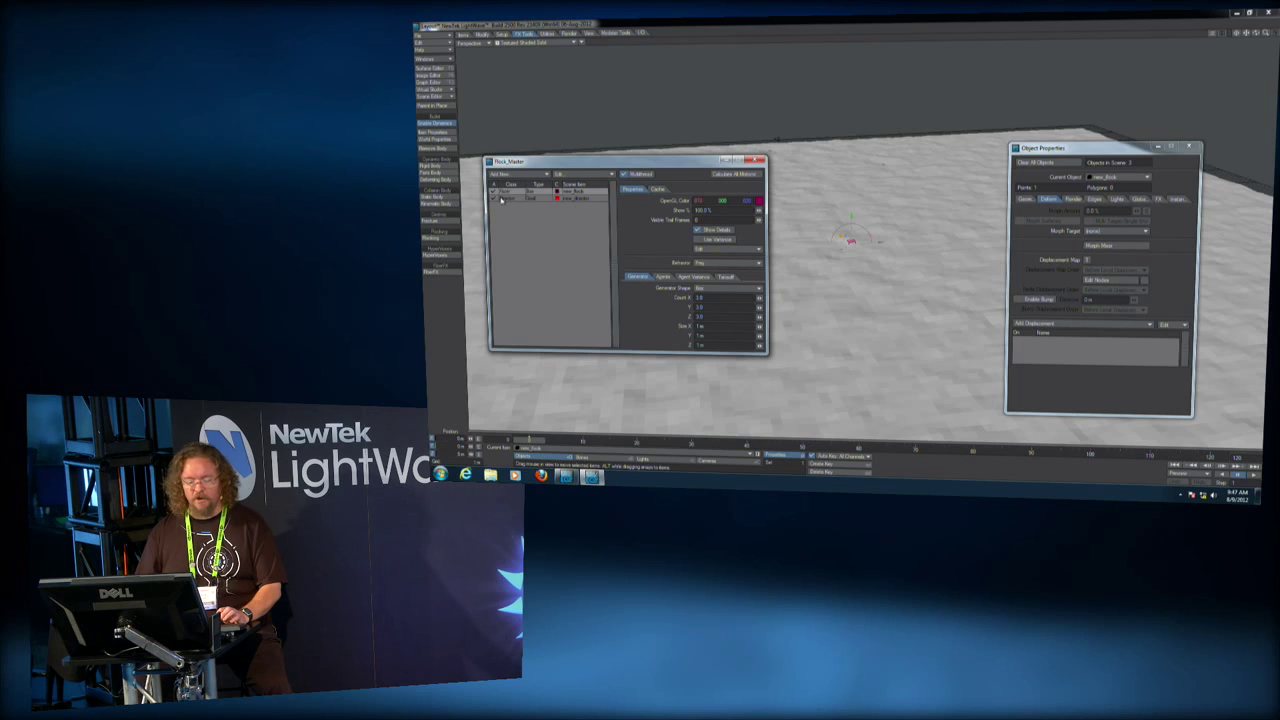
# Move the goal director far along positive X and the flock generator far along negative X, towards opposite sides of the ground.
pyautogui.click(503, 198)
pyautogui.moveTo(878, 243); pyautogui.dragTo(1020, 235)
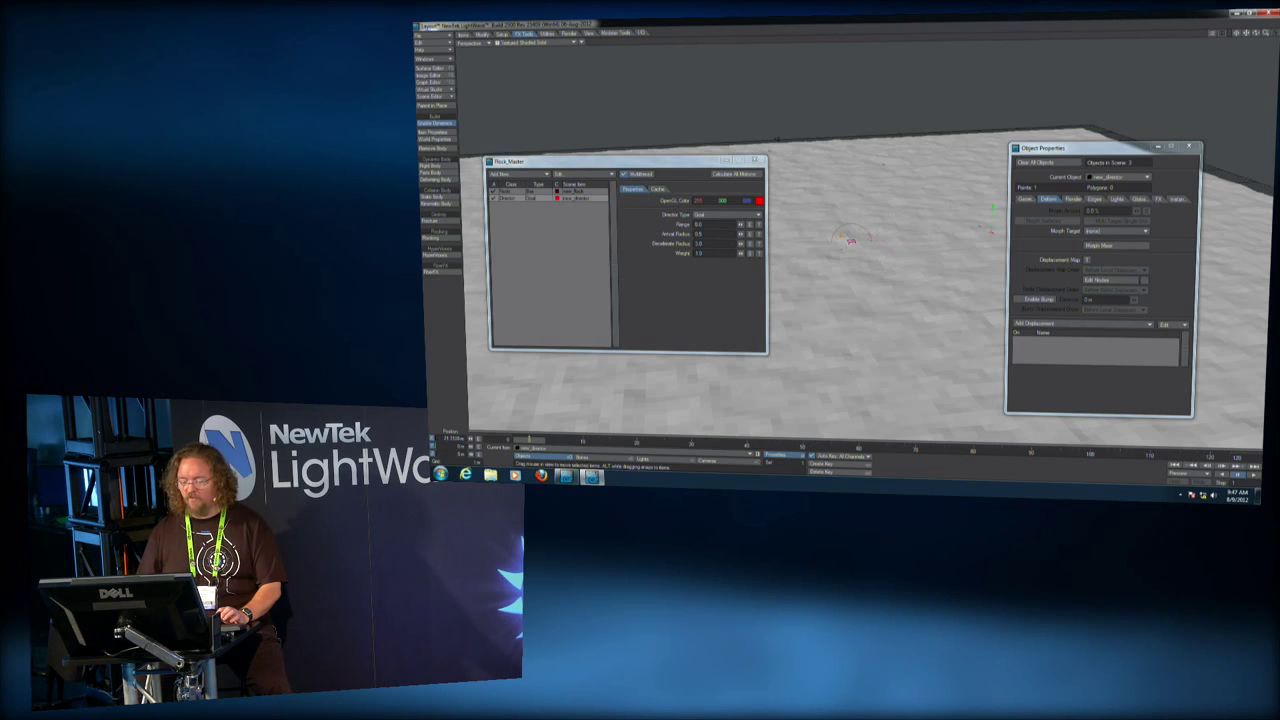
pyautogui.click(505, 191)
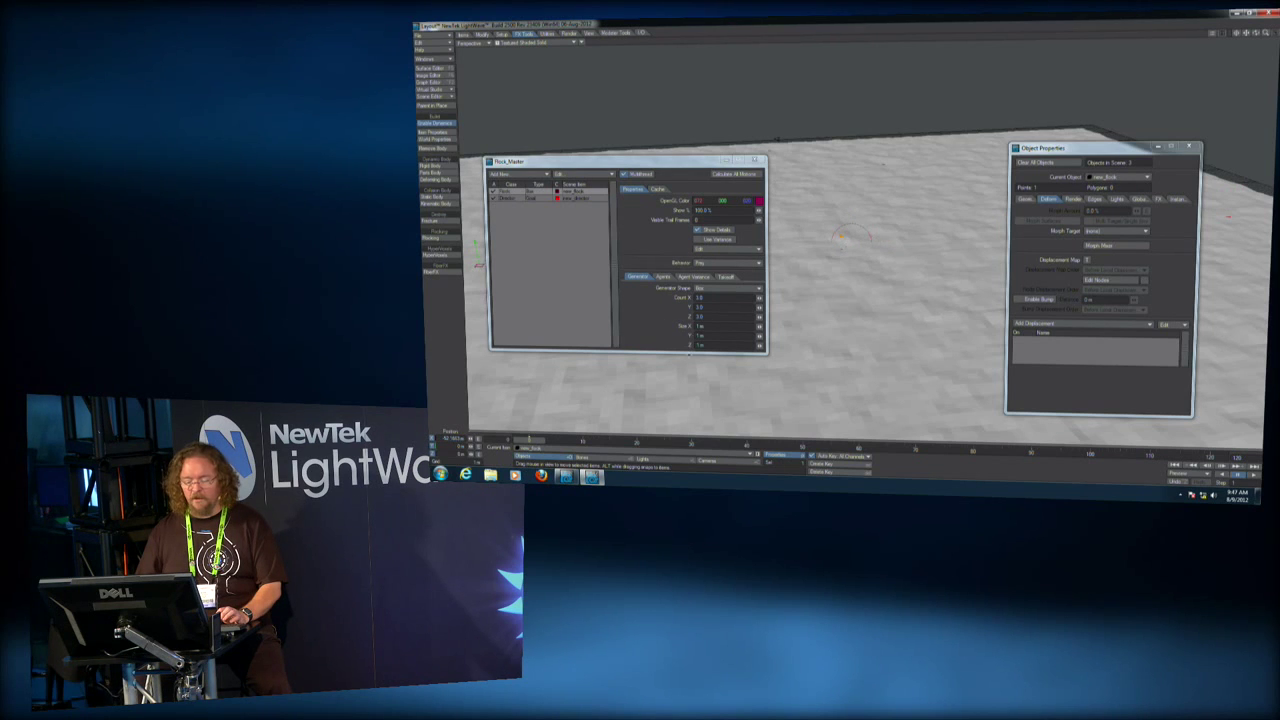
# Set the flock generator's box size to 15 m in X and Z.
pyautogui.click(688, 355)
pyautogui.moveTo(688, 353); pyautogui.dragTo(688, 408)
pyautogui.moveTo(708, 327); pyautogui.dragTo(626, 337)
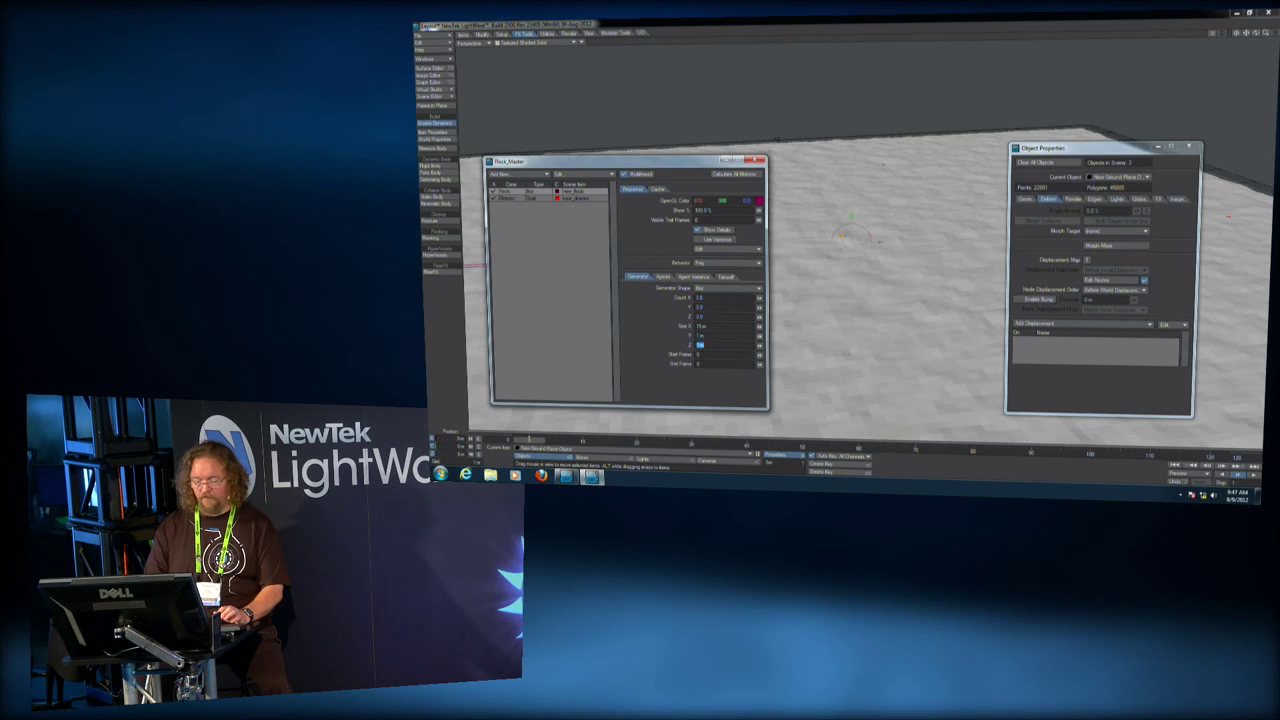
# Go to the goal director's settings and calculate all flock motions.
pyautogui.moveTo(542, 162); pyautogui.dragTo(702, 279)
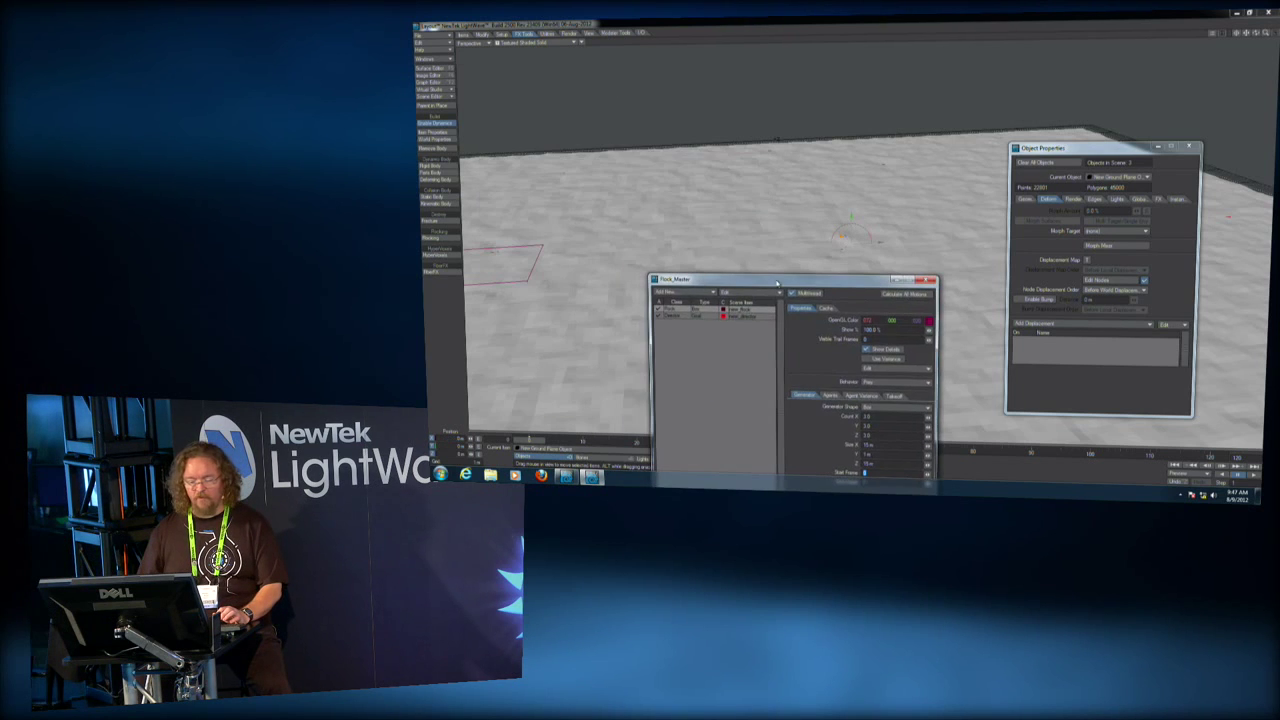
pyautogui.click(707, 316)
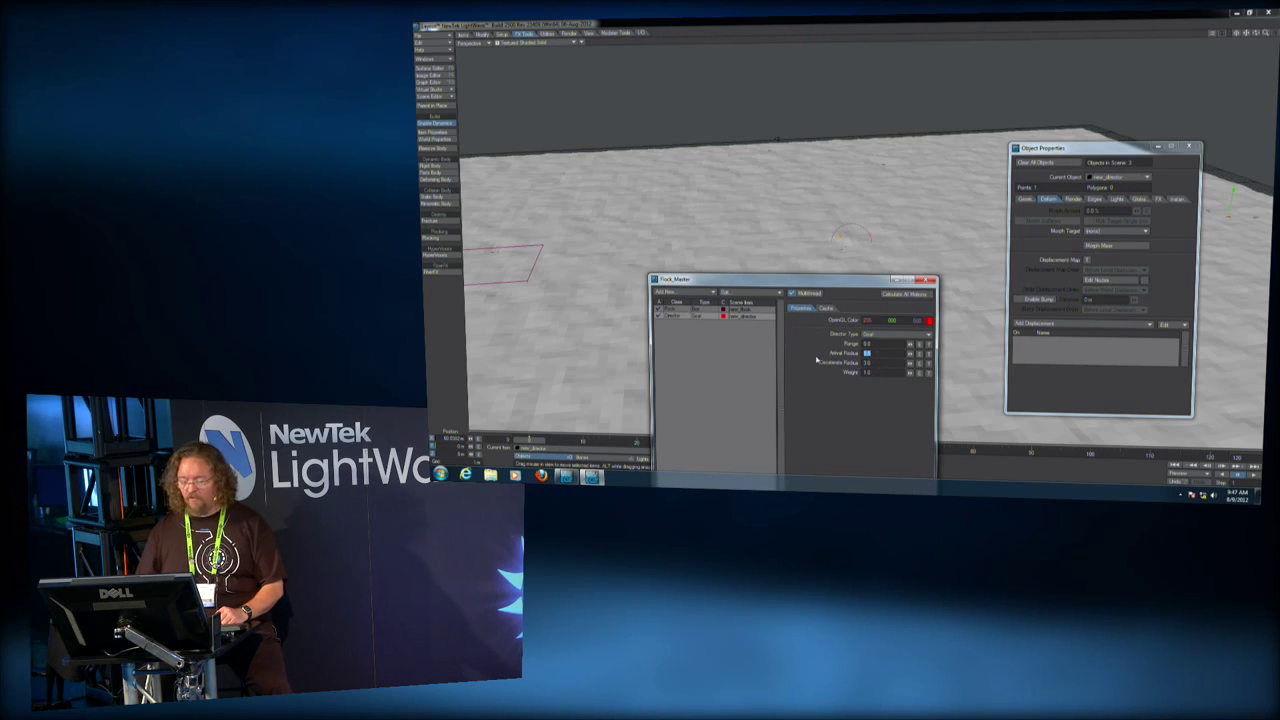
pyautogui.click(918, 297)
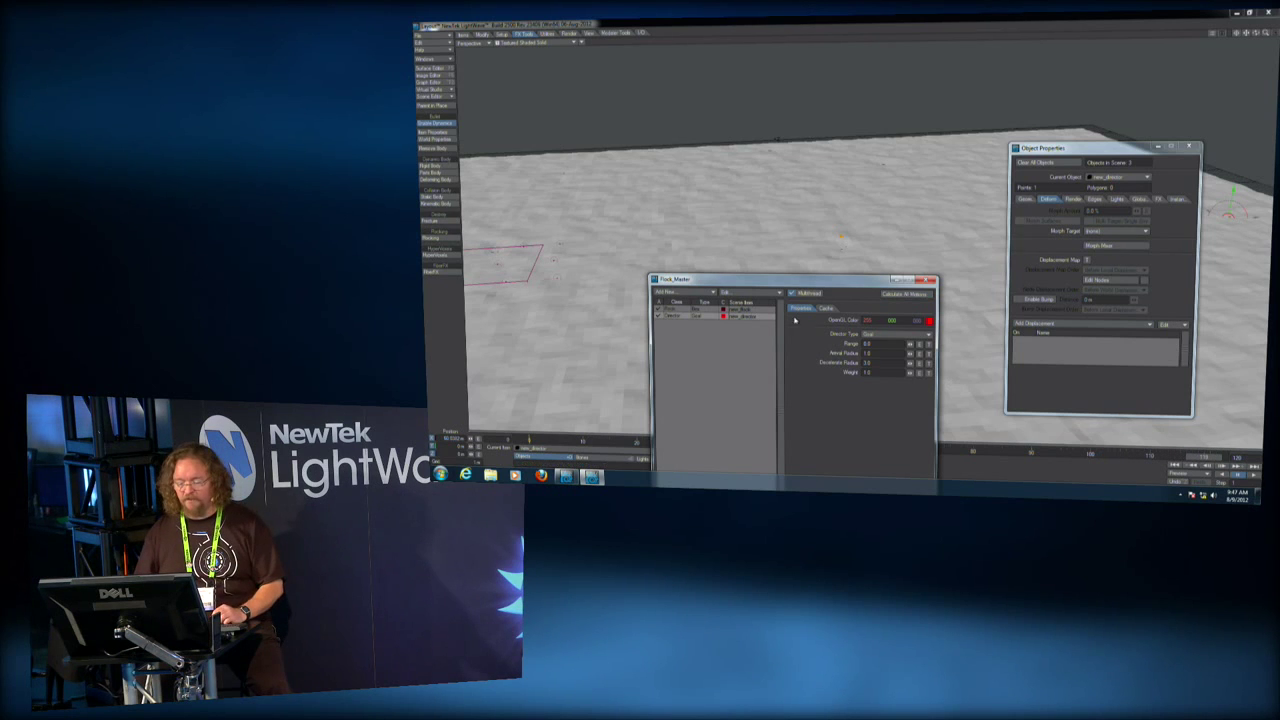
# Set the flock's Agent Size to 1.2 m and its Match Velocity to 0%.
pyautogui.click(670, 308)
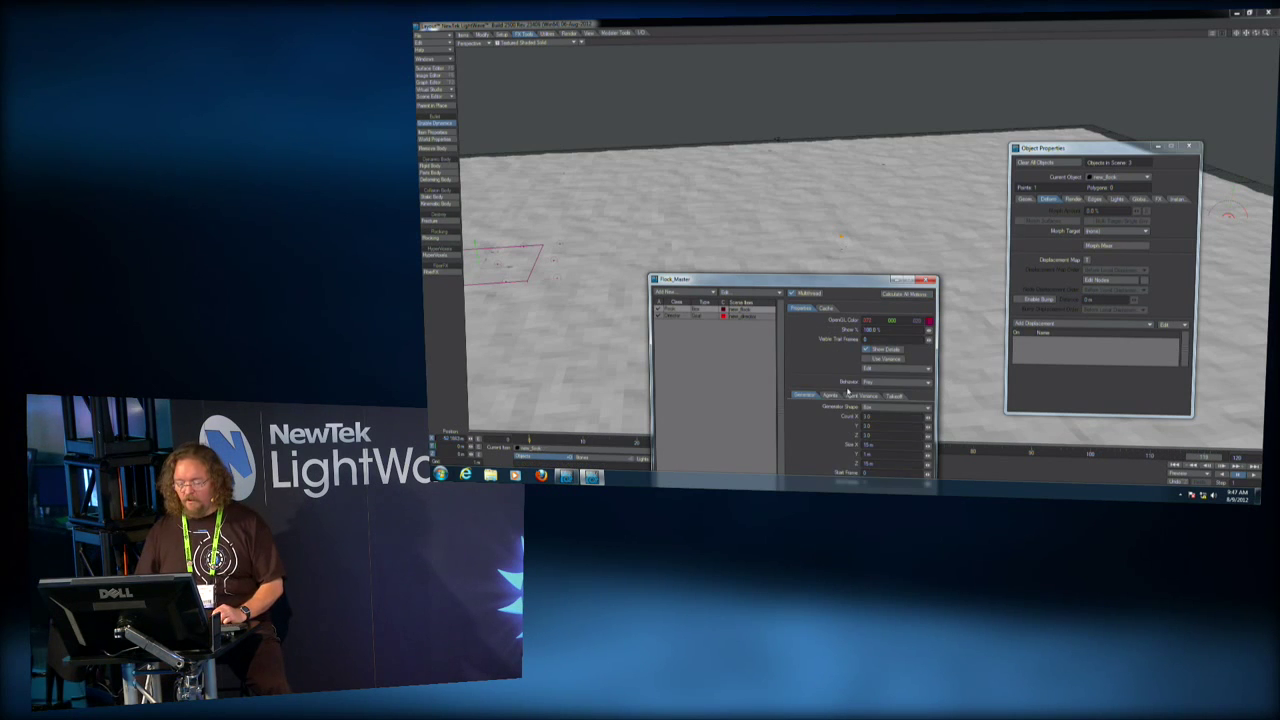
pyautogui.click(847, 391)
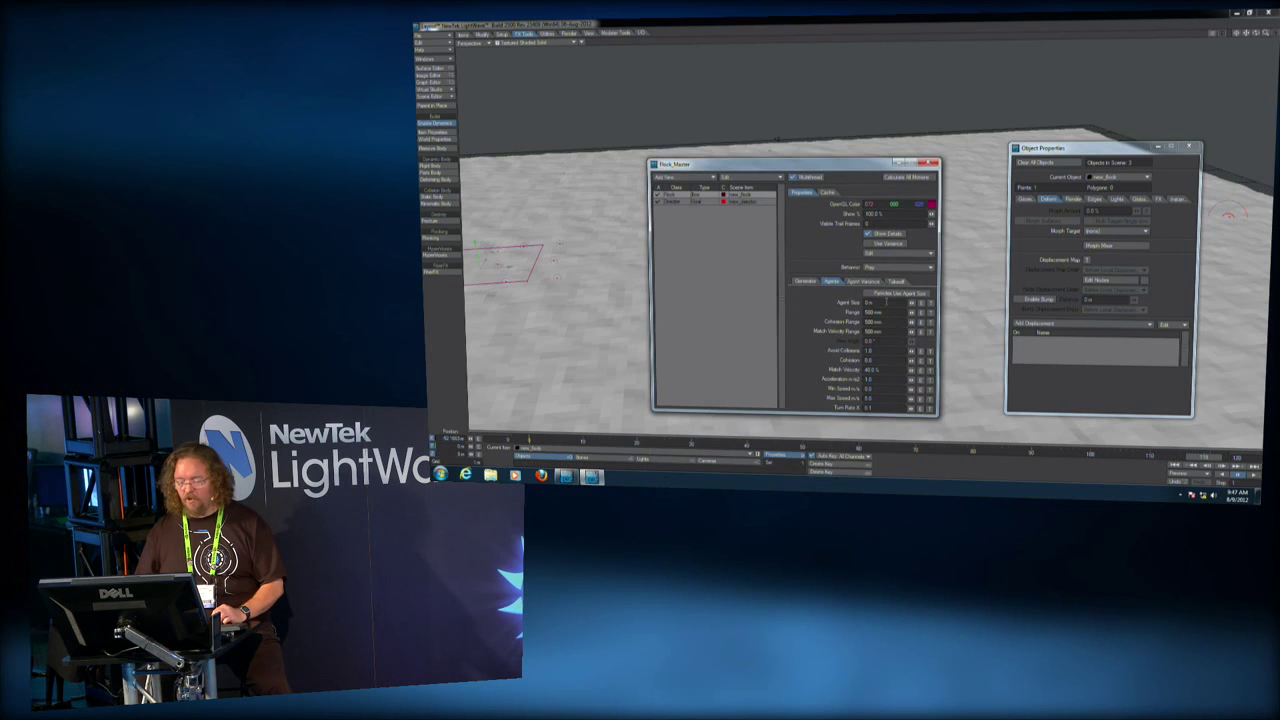
pyautogui.moveTo(886, 302); pyautogui.dragTo(799, 304)
pyautogui.write('1.2')
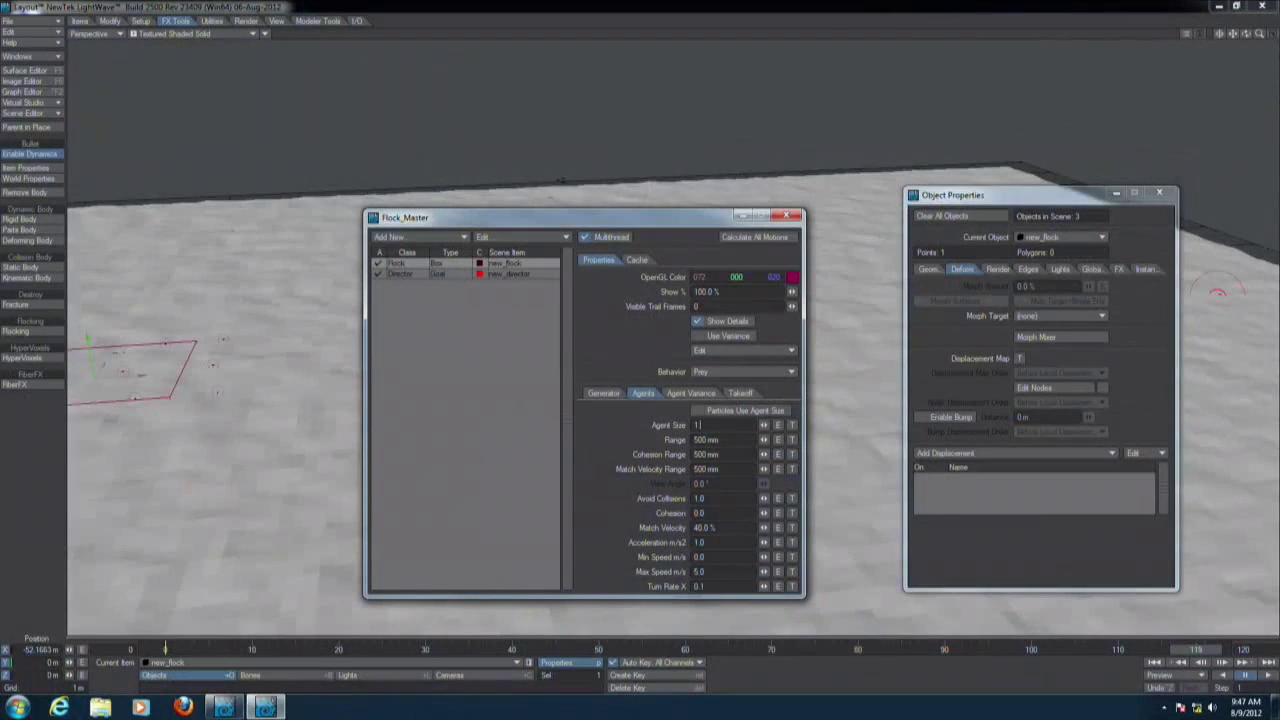
pyautogui.press('Tab')
pyautogui.press('Tab')
pyautogui.press('Tab')
pyautogui.press('Tab')
pyautogui.press('Tab')
pyautogui.press('Tab')
pyautogui.write('0')
# Set the agents' maximum speed to 15 m/s and close the flocking manager.
pyautogui.press('Tab')
pyautogui.press('Tab')
pyautogui.press('Tab')
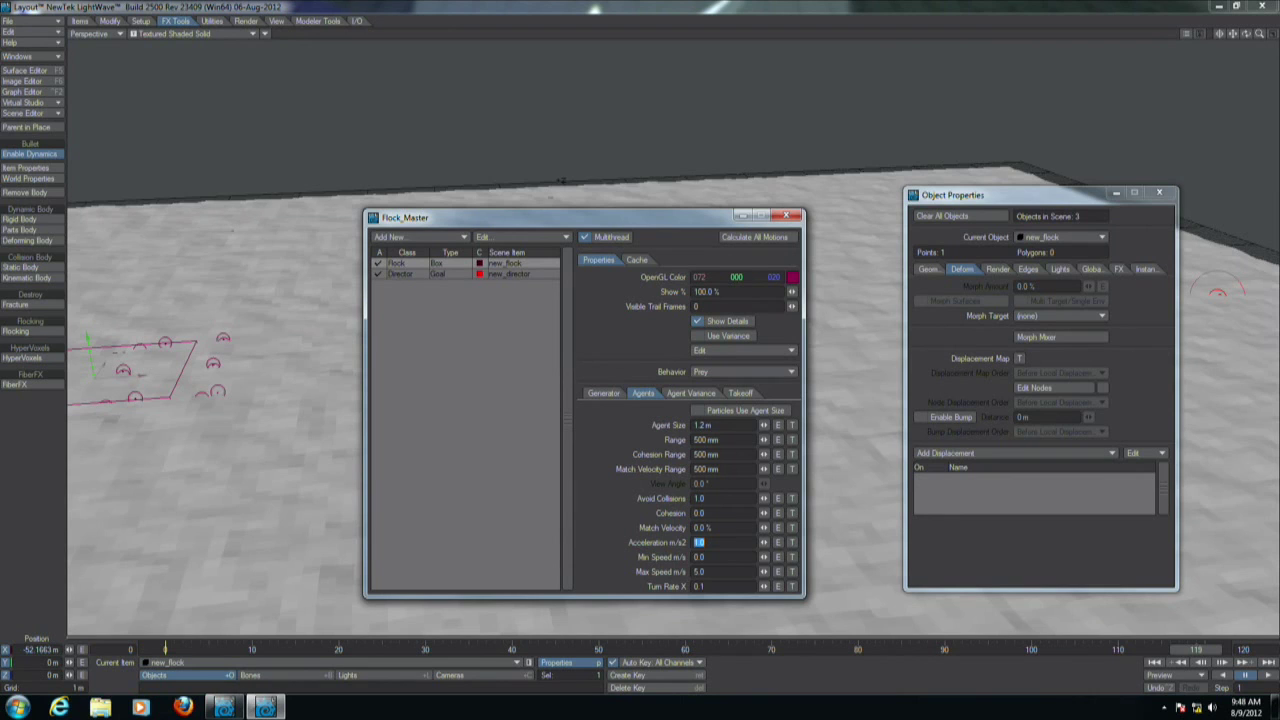
pyautogui.write('15')
pyautogui.press('Tab')
pyautogui.click(788, 216)
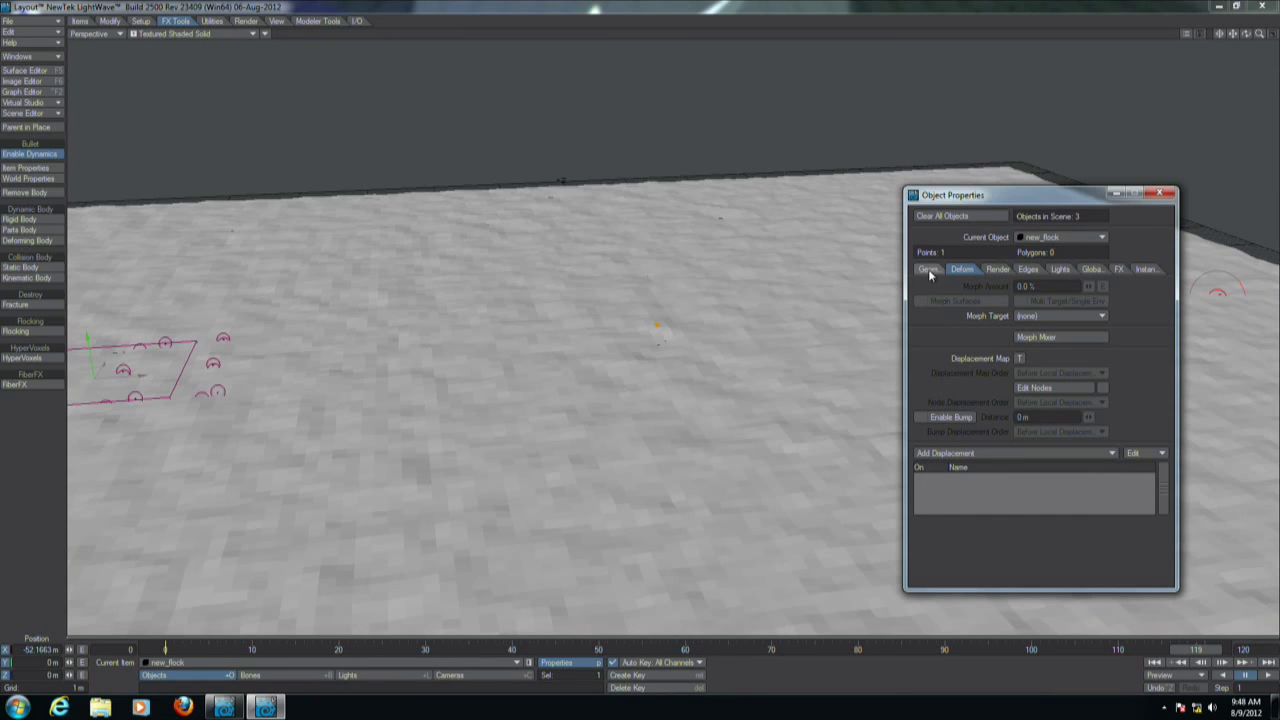
# Open the flock generator's agent control node network and paste the copied Turbulence and Make Vector nodes beside the Agent Control node.
pyautogui.click(928, 269)
pyautogui.doubleClick(974, 310)
pyautogui.click(505, 254)
pyautogui.rightClick(424, 223)
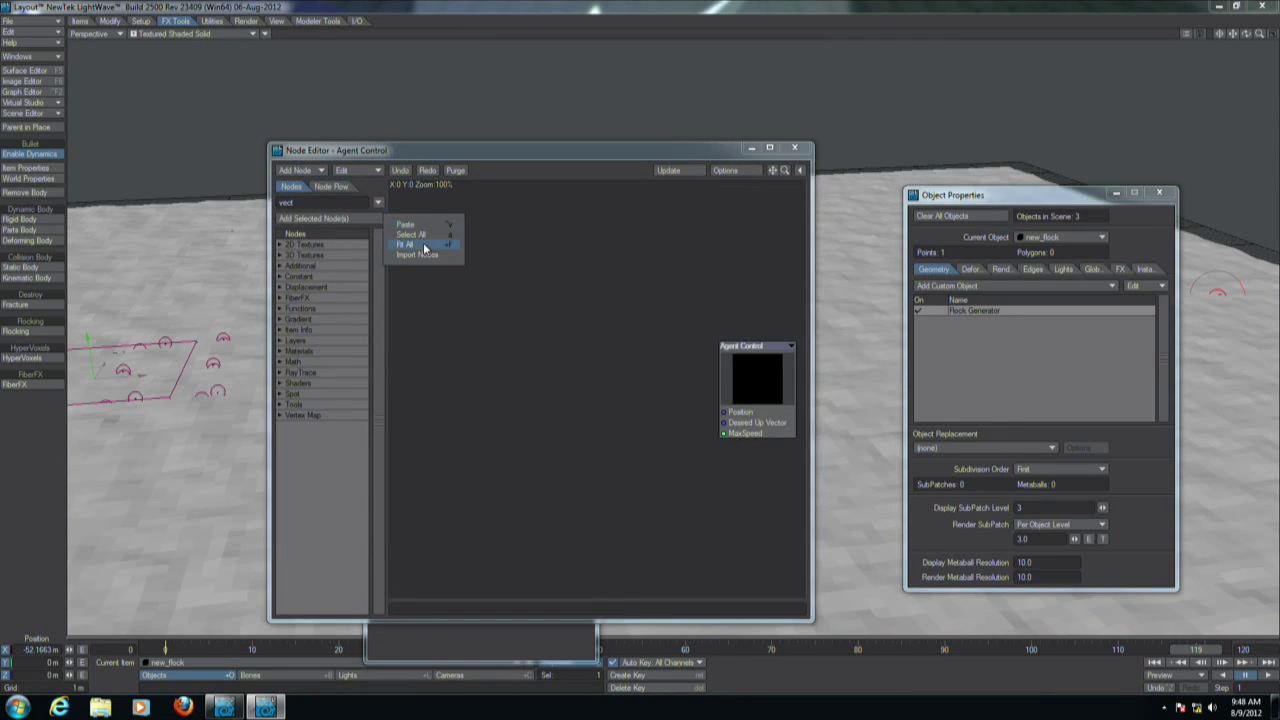
pyautogui.click(410, 224)
pyautogui.moveTo(504, 338); pyautogui.dragTo(469, 436)
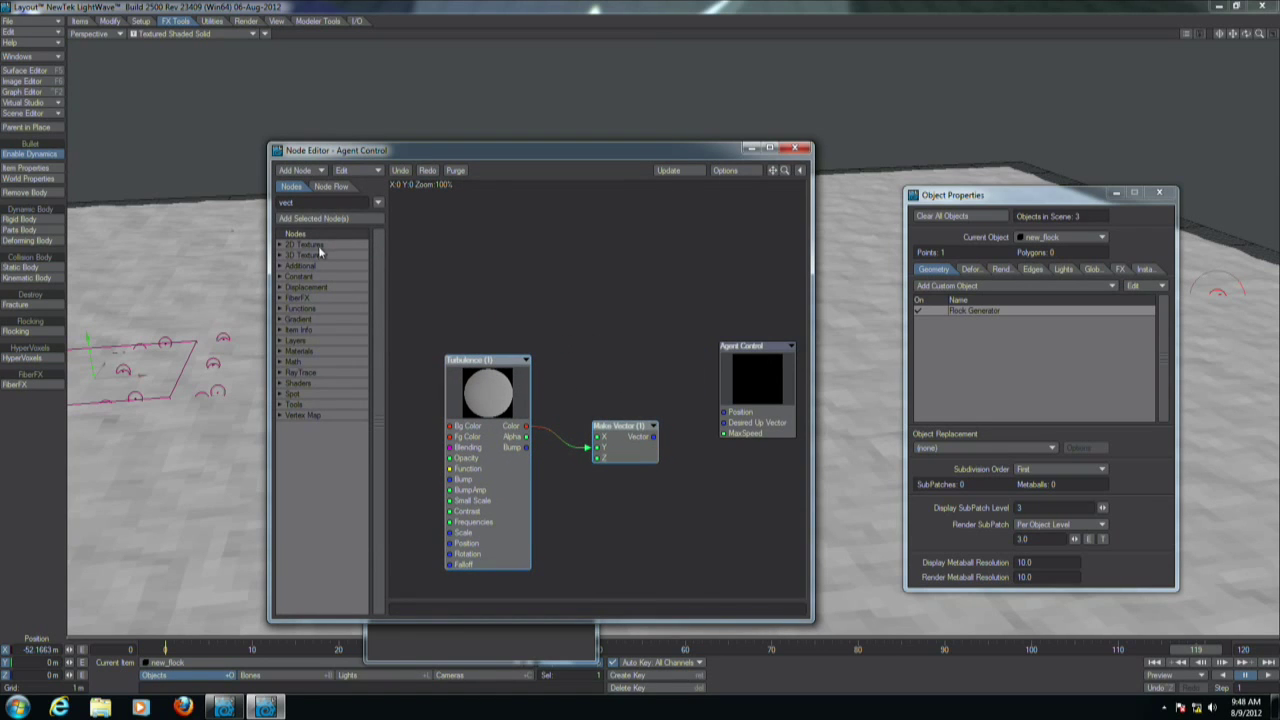
# Add an AgentInfoNode to the agent control network and place it above the Turbulence node.
pyautogui.doubleClick(309, 203)
pyautogui.write('agen')
pyautogui.doubleClick(320, 254)
pyautogui.moveTo(590, 327); pyautogui.dragTo(455, 196)
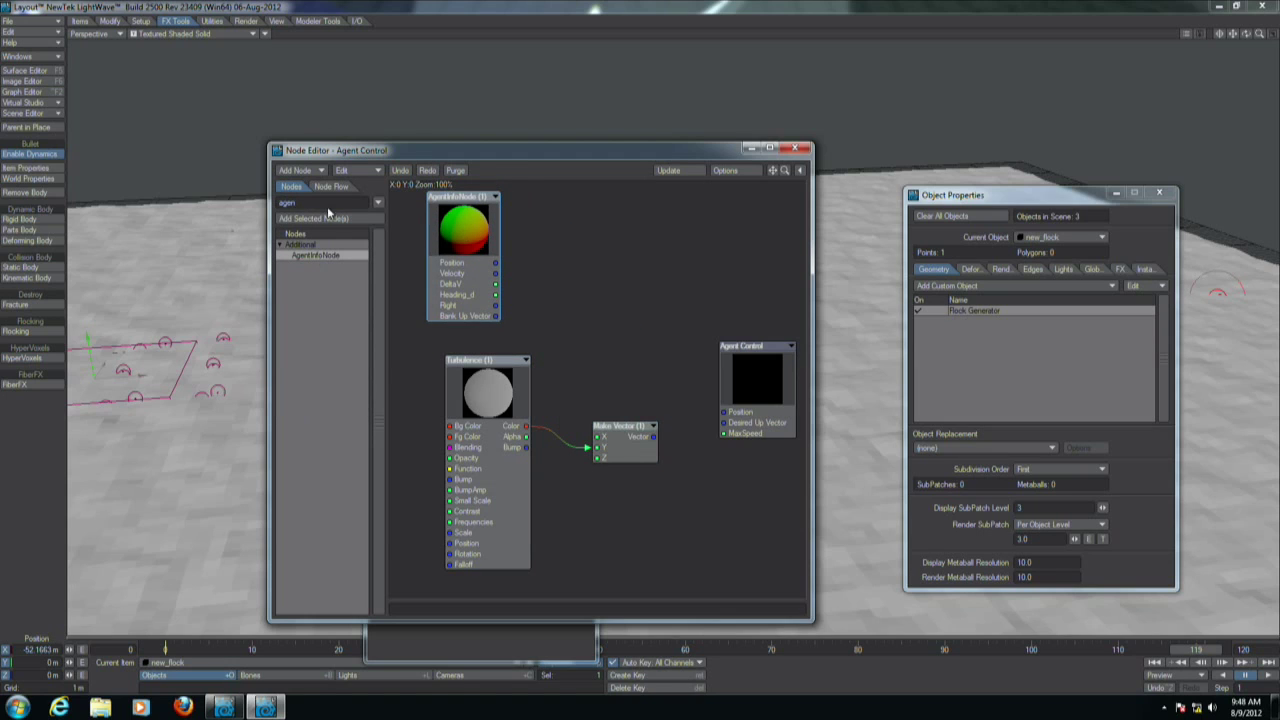
# Add a vector Multiply node and connect the agent info's Position output to its A input.
pyautogui.write('mult')
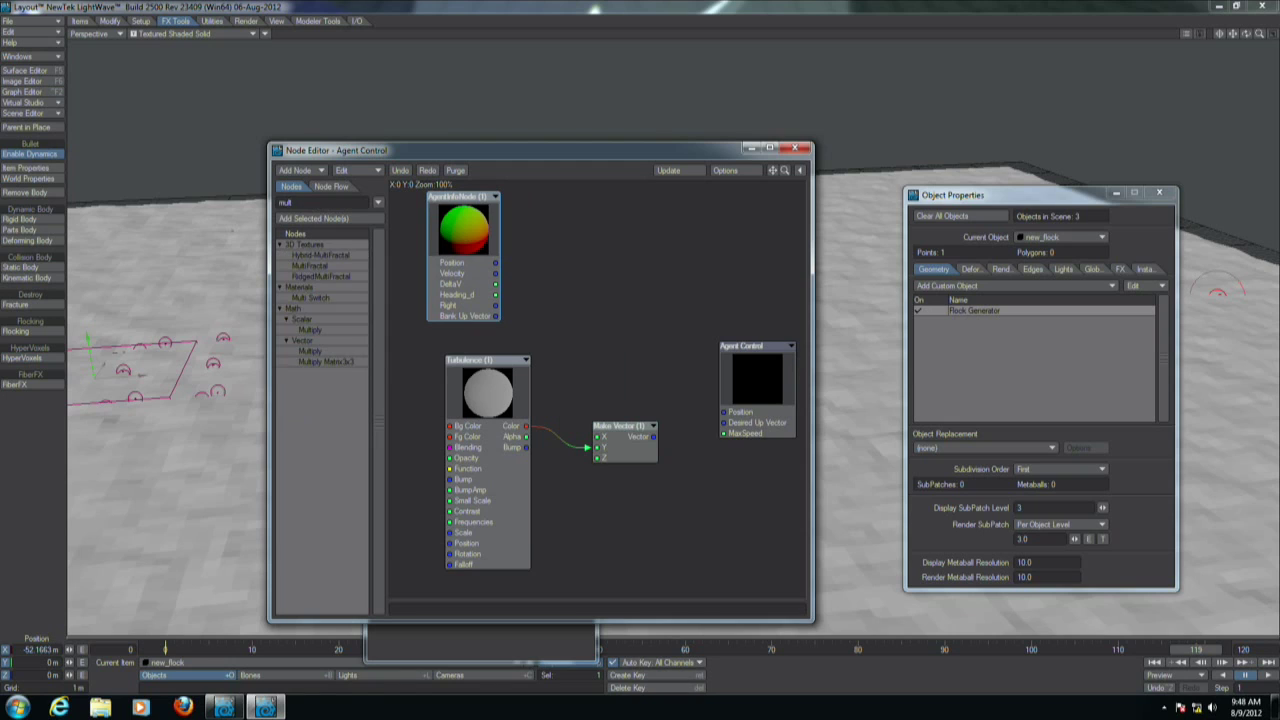
pyautogui.doubleClick(314, 357)
pyautogui.moveTo(607, 383); pyautogui.dragTo(637, 241)
pyautogui.moveTo(497, 266); pyautogui.dragTo(606, 245)
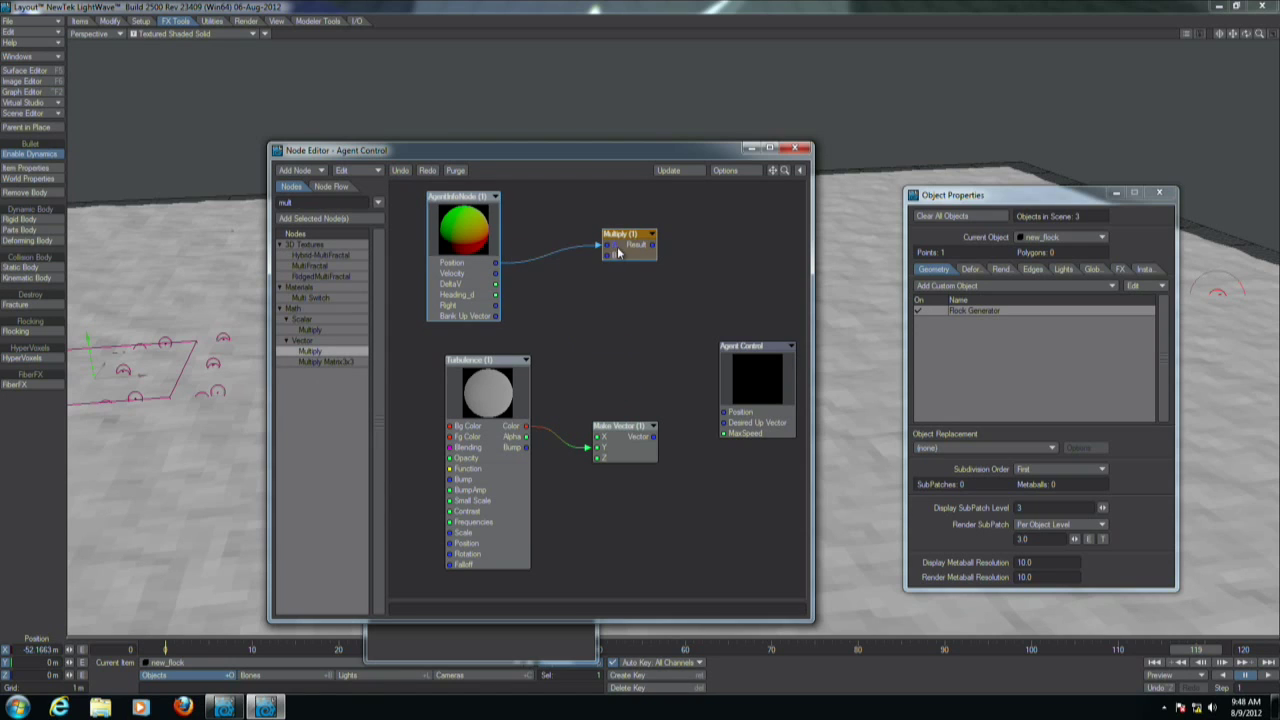
# Edit the B vector values of the Multiply node and close its settings.
pyautogui.doubleClick(625, 236)
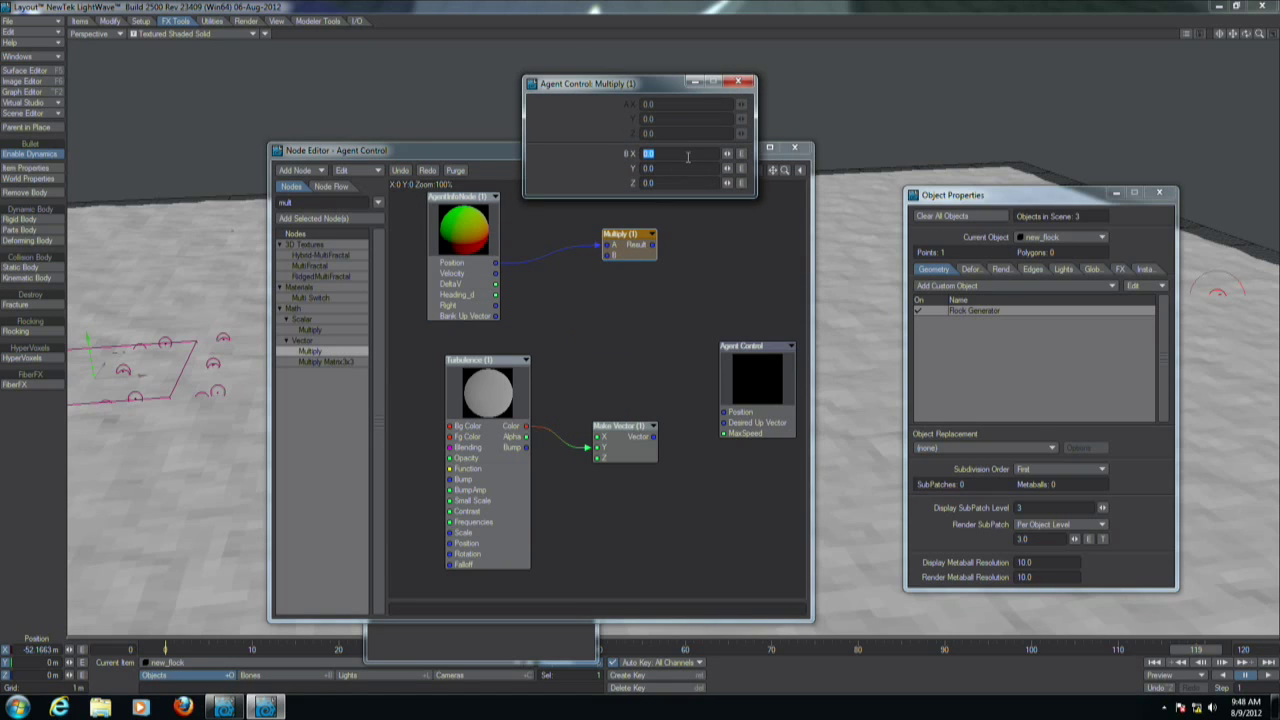
pyautogui.press('Tab')
pyautogui.press('Tab')
pyautogui.click(742, 84)
# Add a vector Add node and place it between the Multiply and Agent Control nodes.
pyautogui.doubleClick(290, 204)
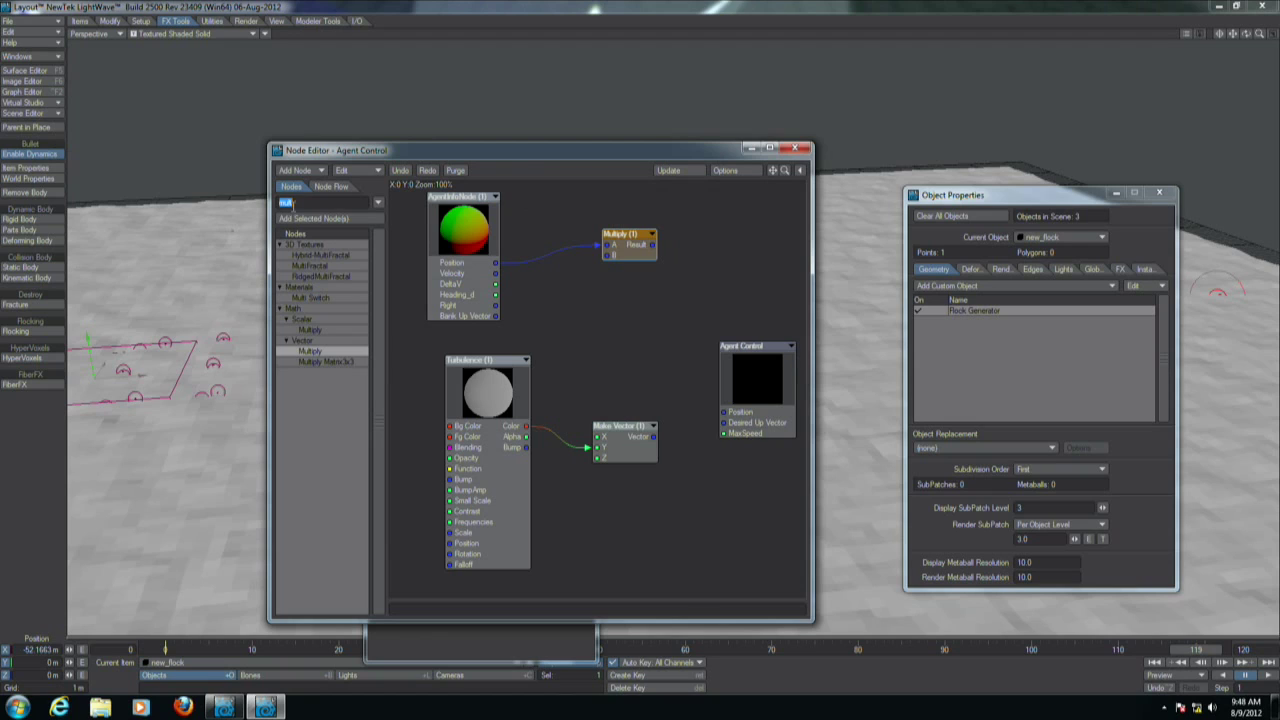
pyautogui.write('add')
pyautogui.press('Return')
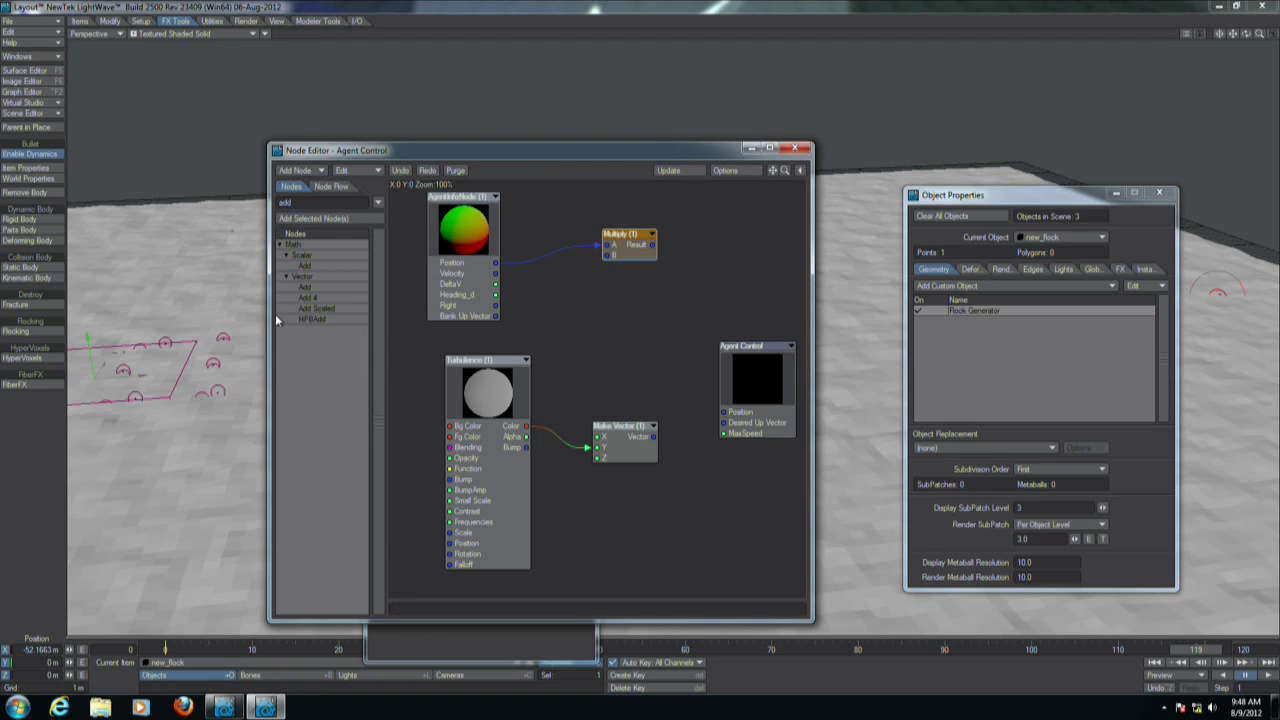
pyautogui.doubleClick(309, 288)
pyautogui.moveTo(592, 401); pyautogui.dragTo(690, 316)
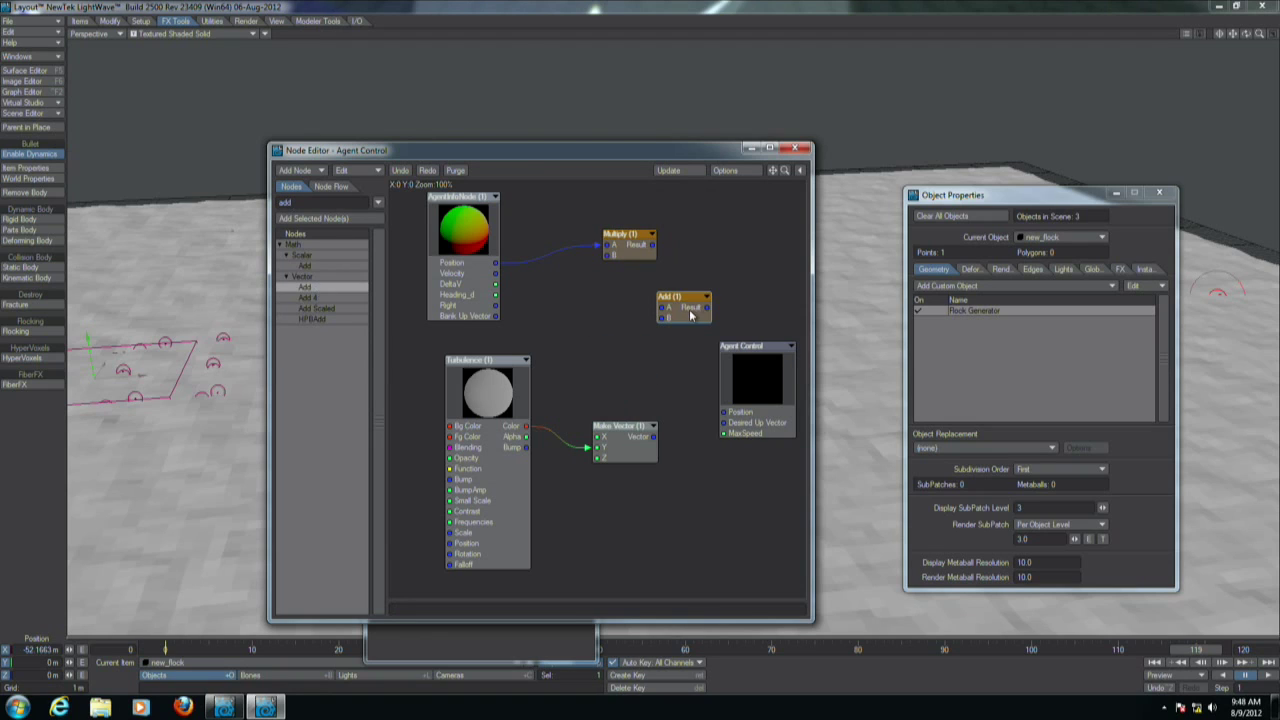
# Wire the Multiply and Make Vector outputs through the Add node into Agent Control's Position, and close the node editor.
pyautogui.moveTo(651, 245); pyautogui.dragTo(661, 307)
pyautogui.moveTo(652, 437); pyautogui.dragTo(722, 411)
pyautogui.click(796, 147)
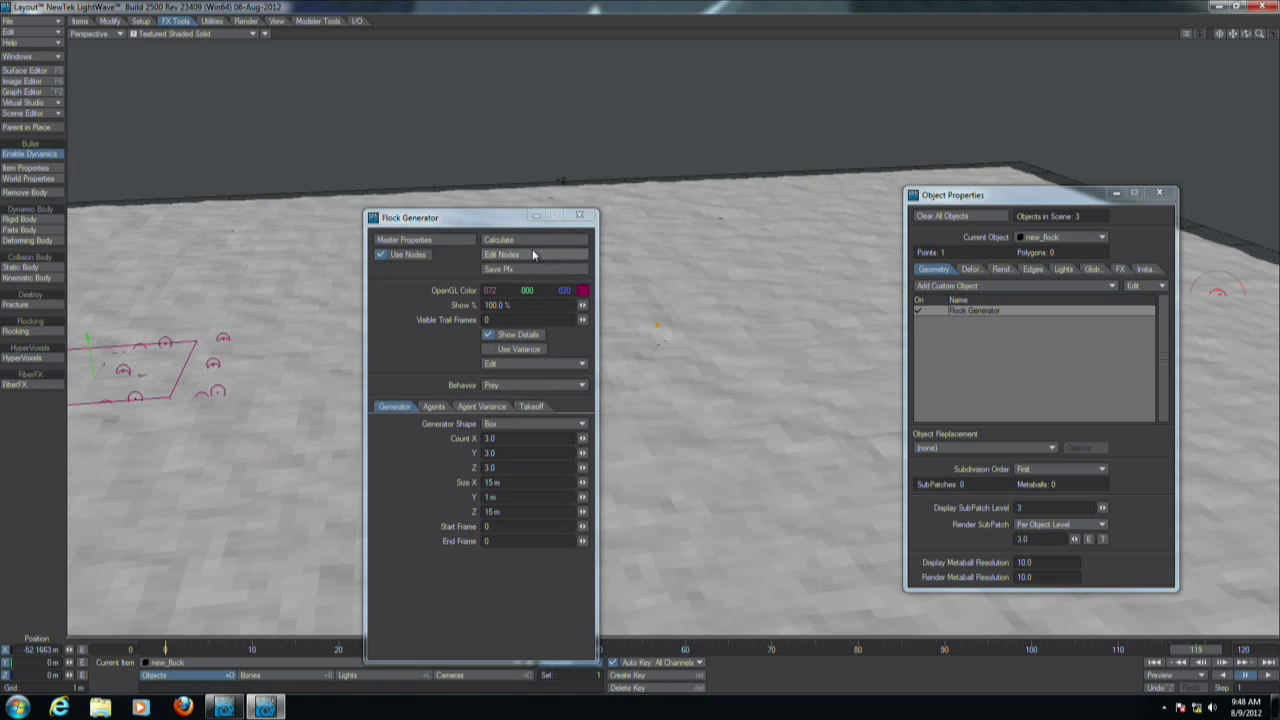
# Calculate the flock's motion from the generator's settings, then play back the animation and stop it.
pyautogui.click(532, 241)
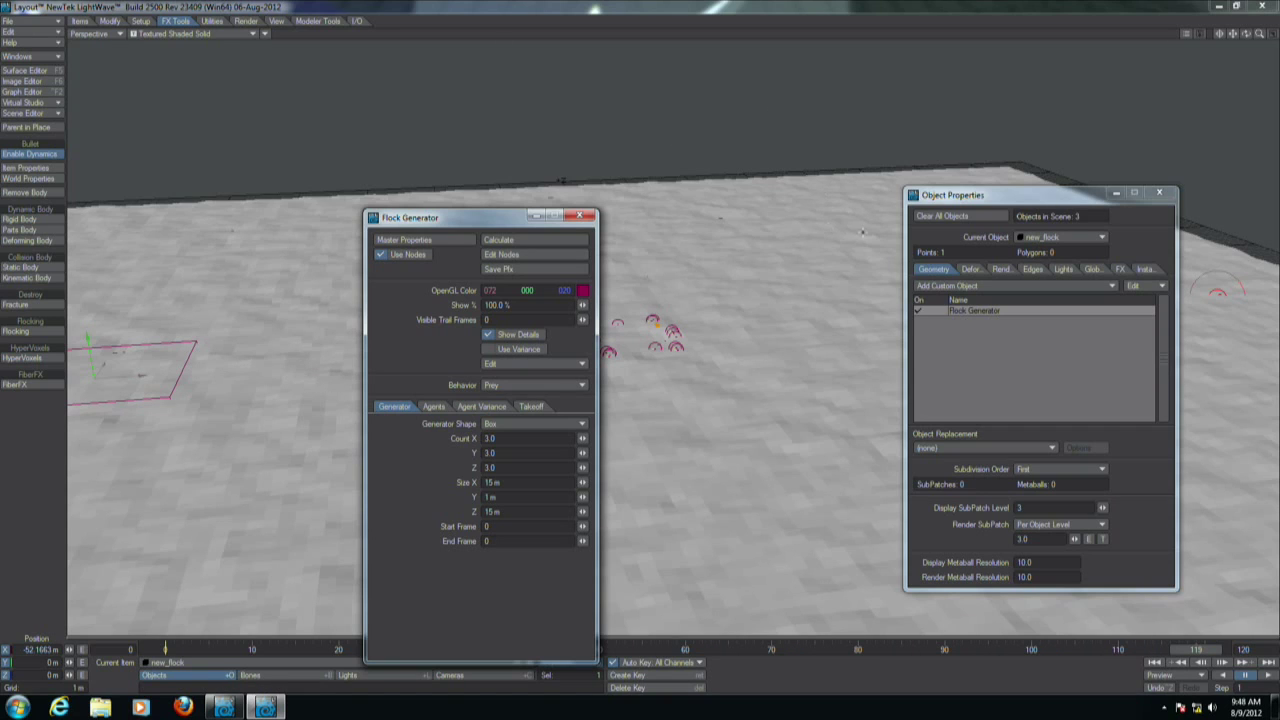
pyautogui.click(579, 216)
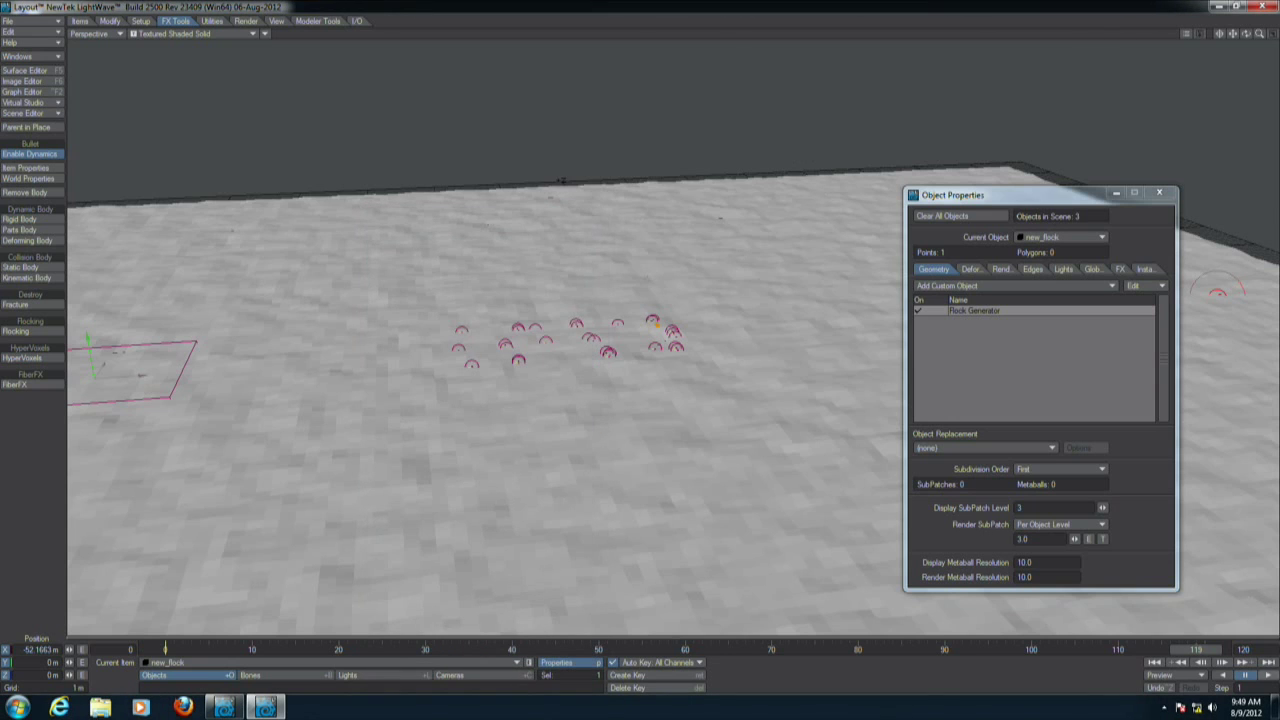
pyautogui.click(1268, 678)
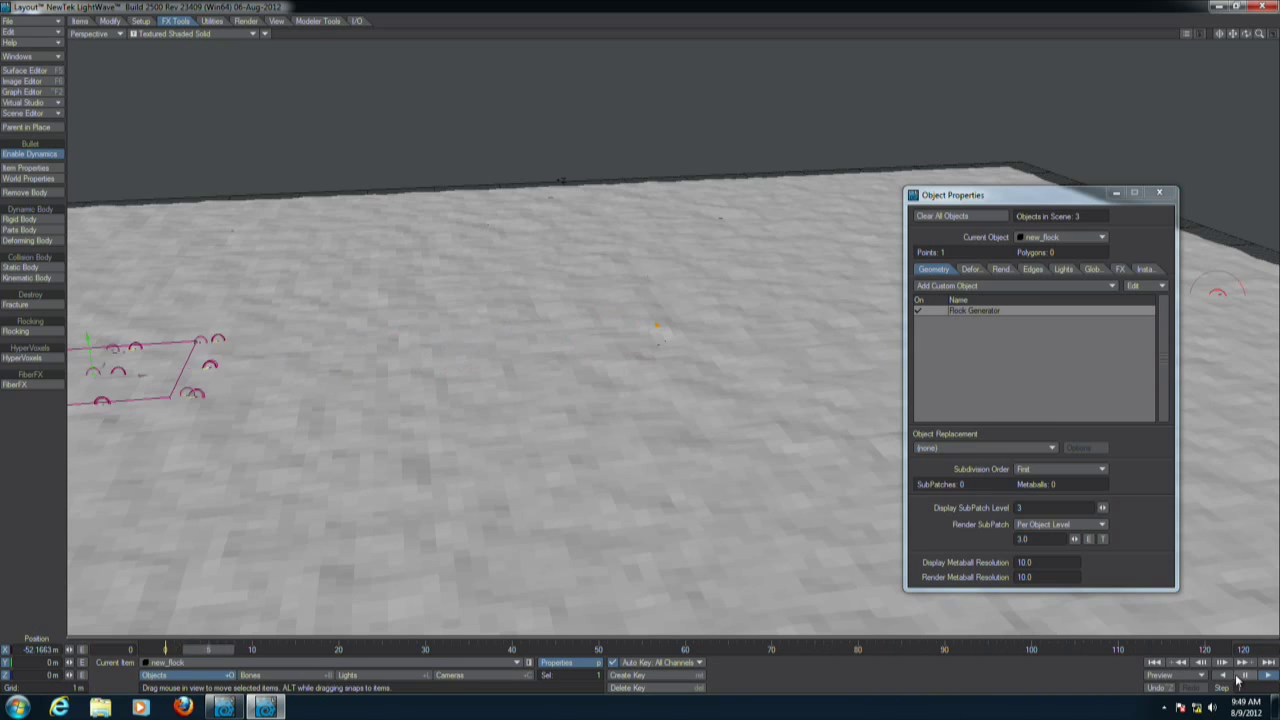
pyautogui.click(1237, 677)
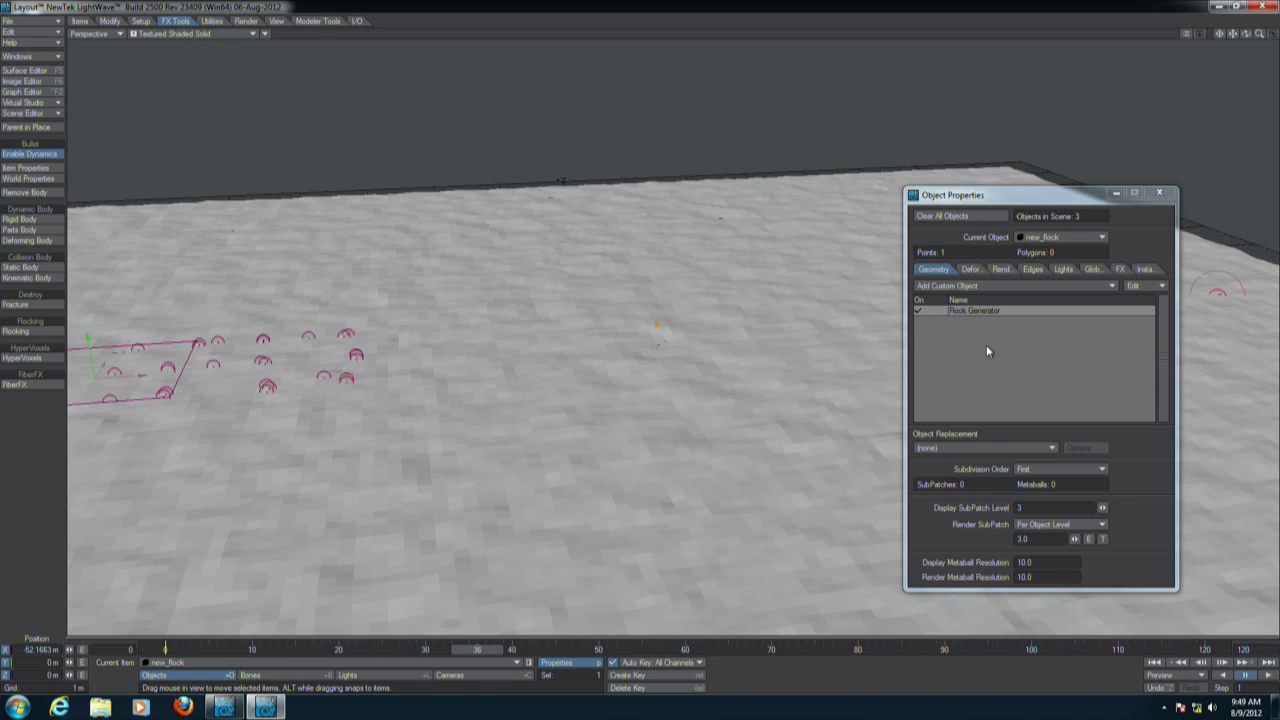
# Set the flock's Visible Trail Frames to 70 and scrub through the animation to check the agents' trails.
pyautogui.doubleClick(973, 311)
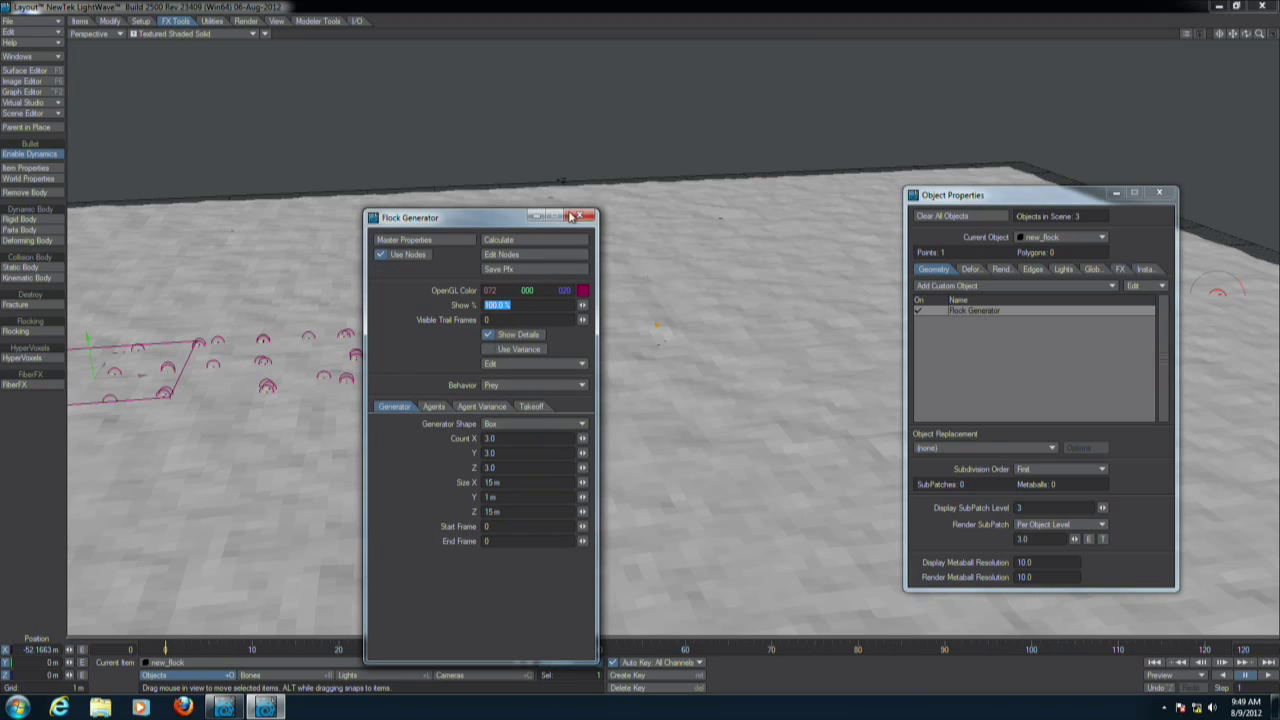
pyautogui.moveTo(583, 320); pyautogui.dragTo(595, 320)
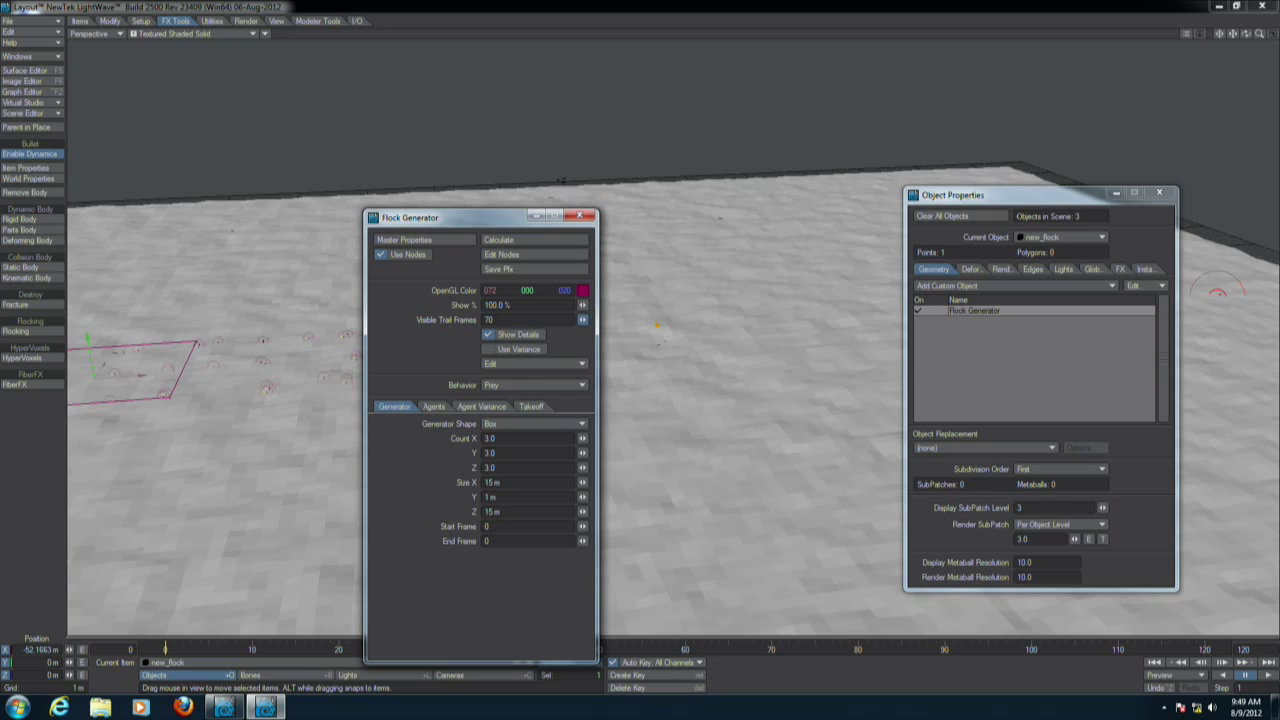
pyautogui.moveTo(174, 651); pyautogui.dragTo(420, 650)
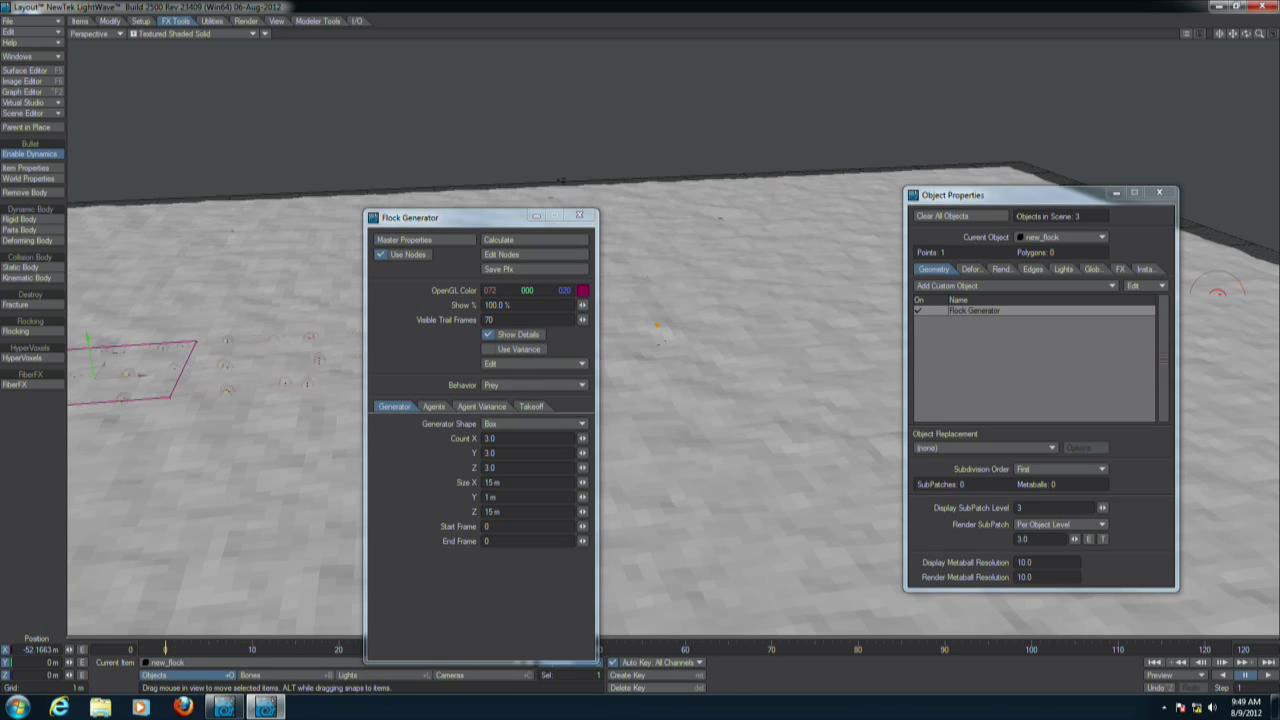
# Hide the ground plane through the Scene Editor, and close both the flock generator settings and the Scene Editor.
pyautogui.moveTo(1246, 35); pyautogui.dragTo(1279, 45)
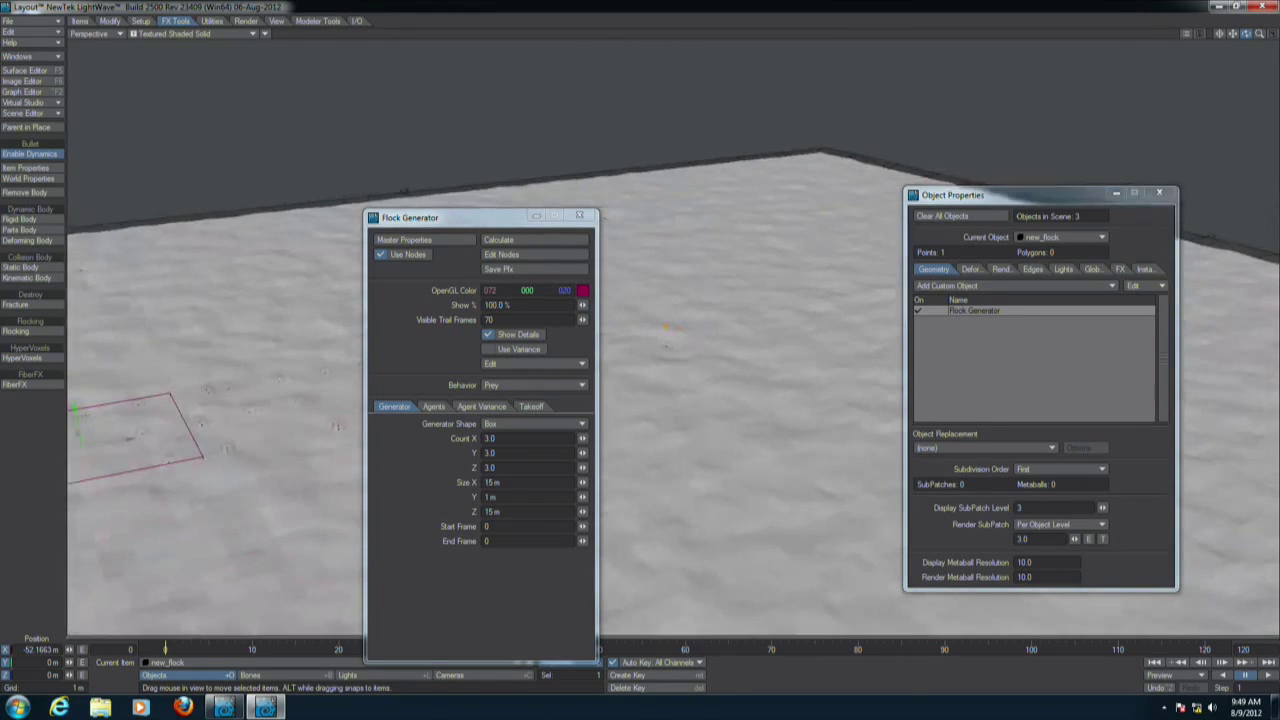
pyautogui.click(30, 113)
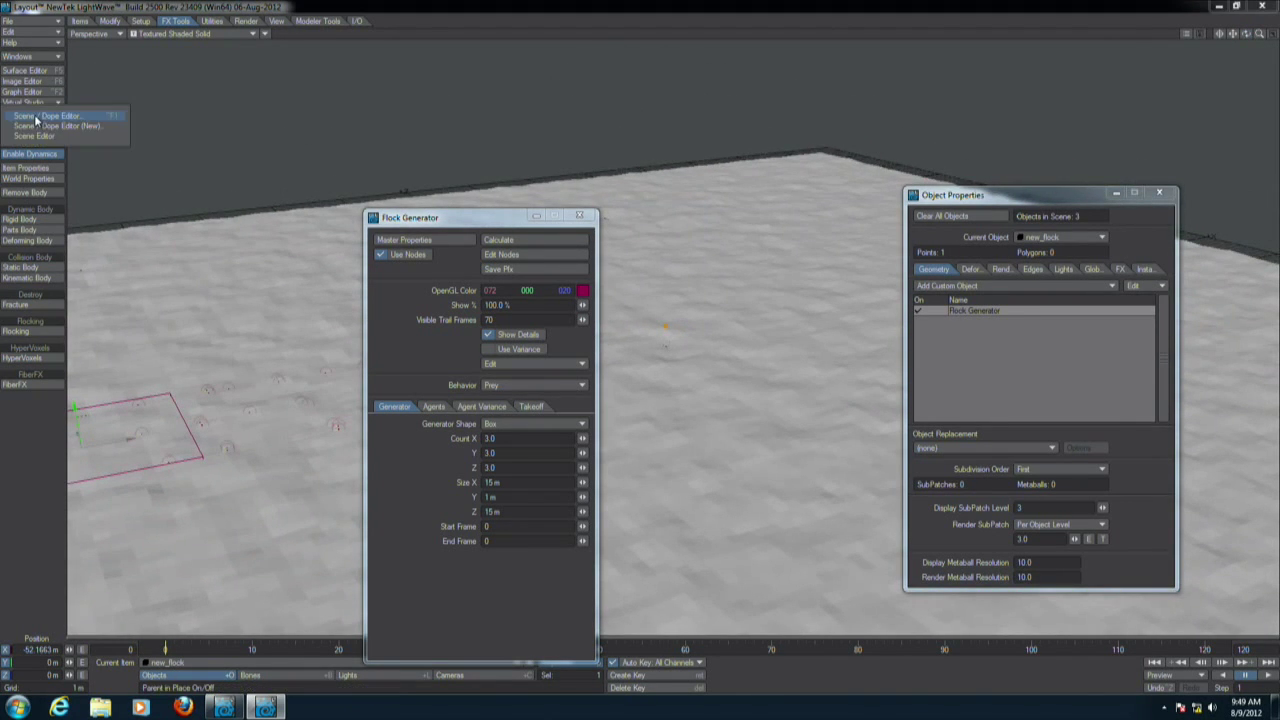
pyautogui.click(35, 136)
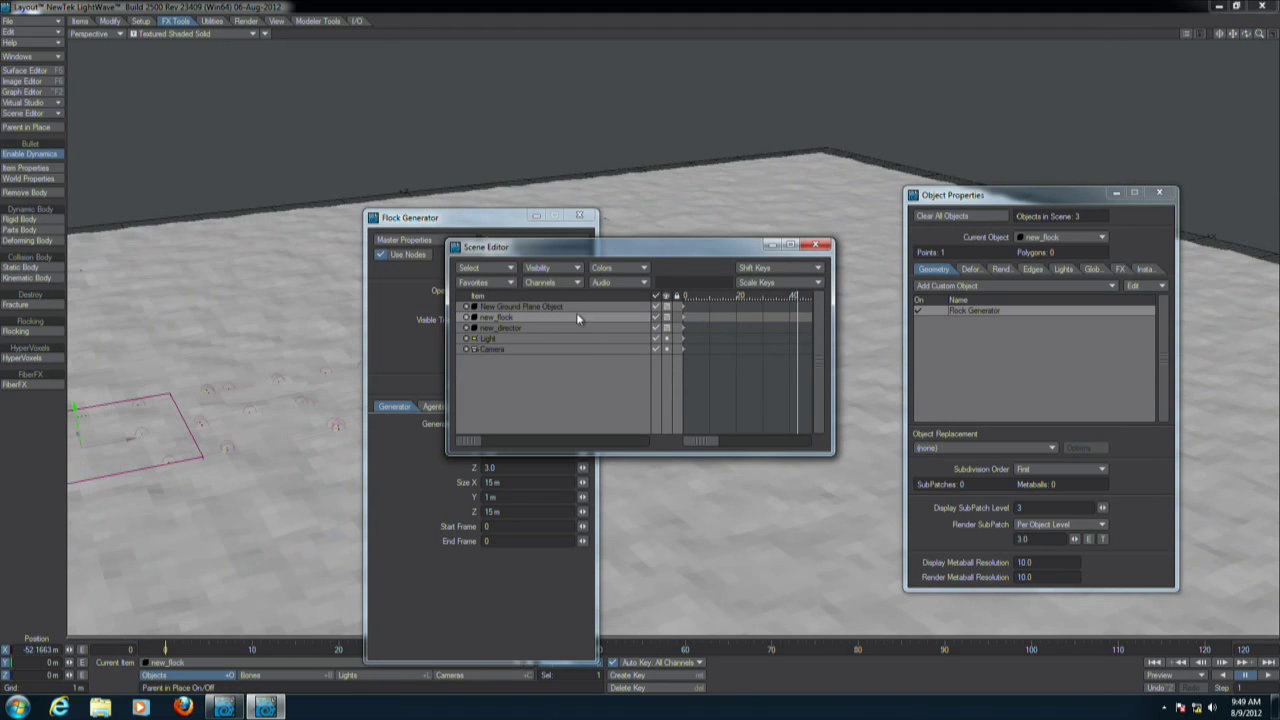
pyautogui.click(668, 308)
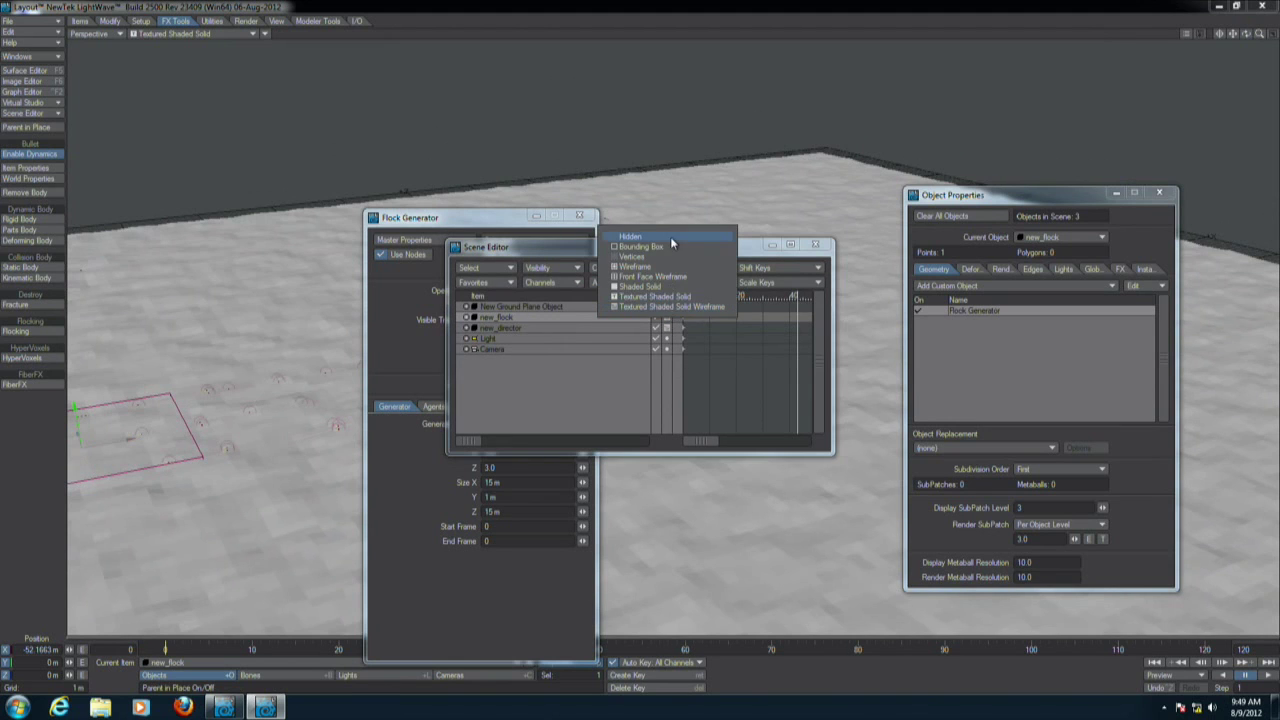
pyautogui.click(670, 236)
pyautogui.click(580, 216)
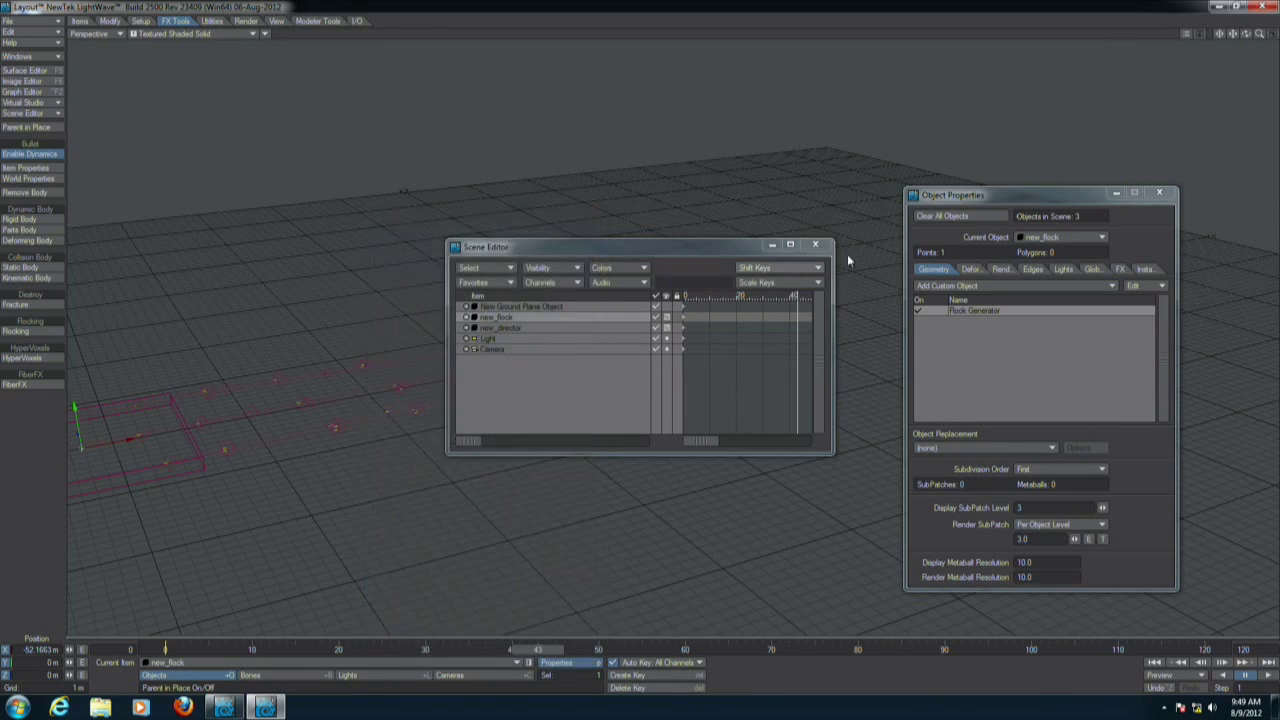
pyautogui.moveTo(1246, 34)
pyautogui.mouseDown()
pyautogui.moveTo(1232, 12)
pyautogui.moveTo(1240, 50)
pyautogui.moveTo(1251, 36)
pyautogui.mouseUp()
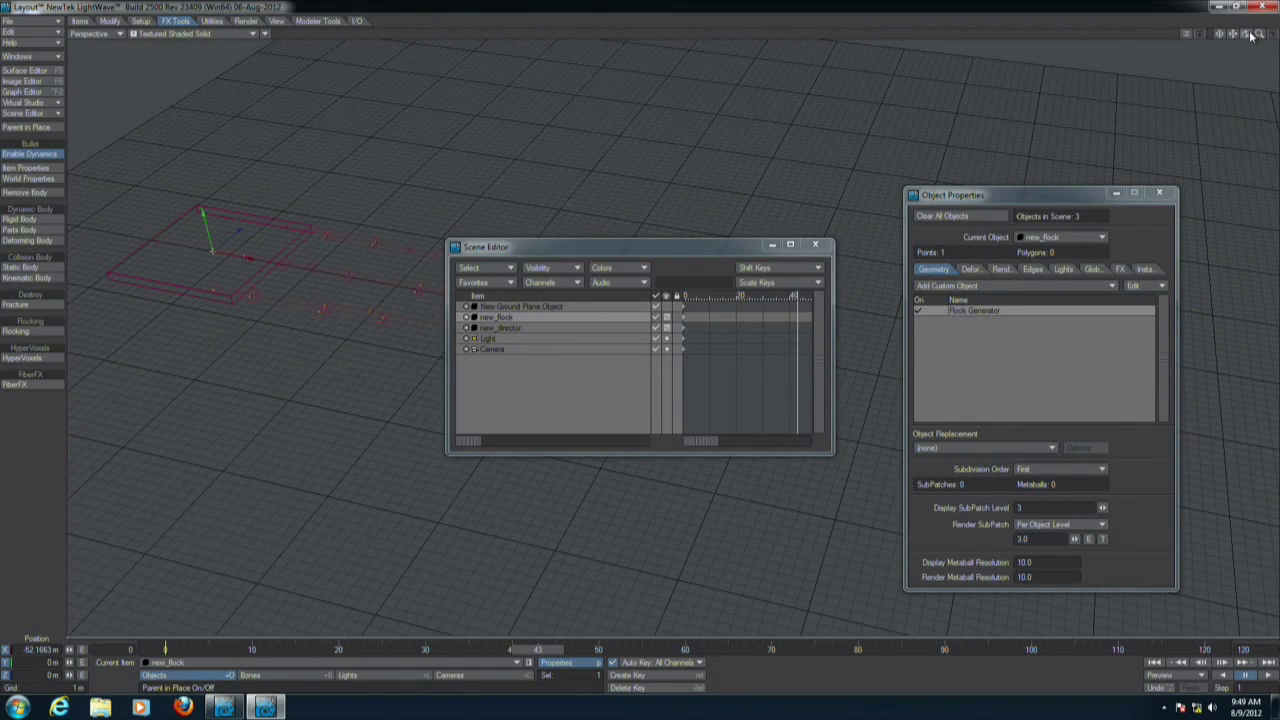
pyautogui.click(815, 244)
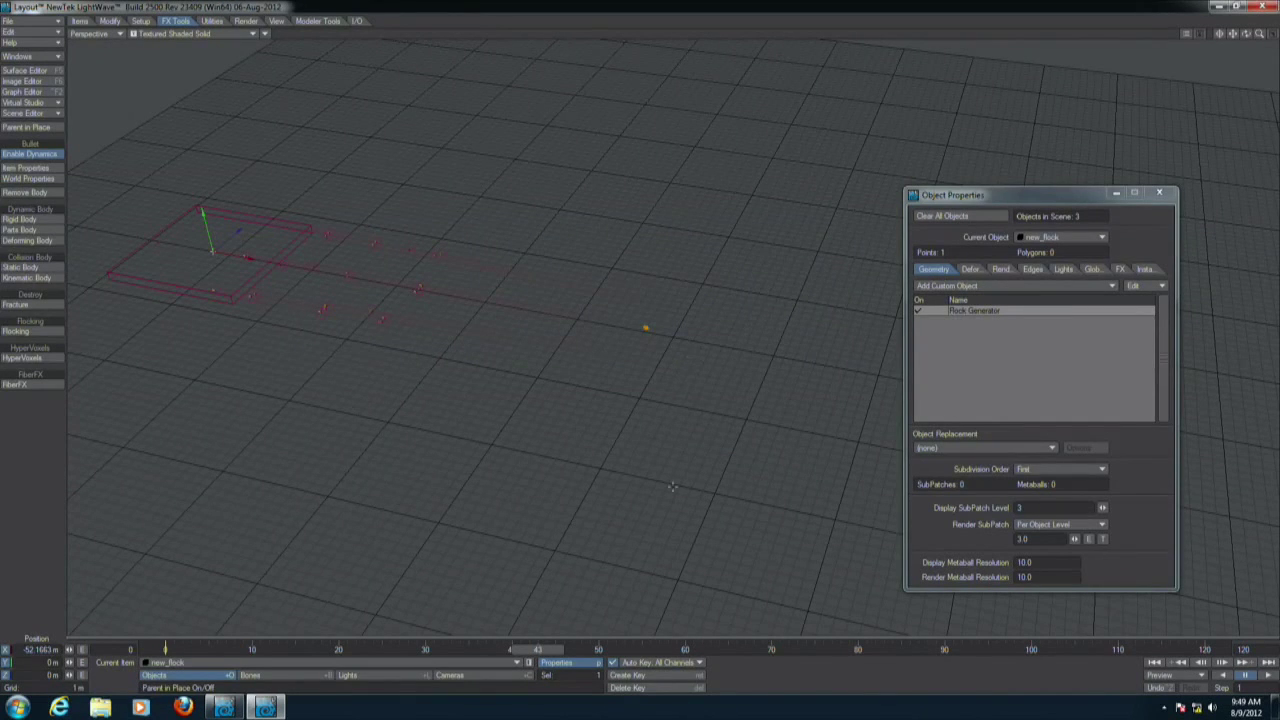
# Make new_director the current object and load the recent scene Attacking_Two_Blobs.lws without saving the unnamed scene.
pyautogui.click(252, 663)
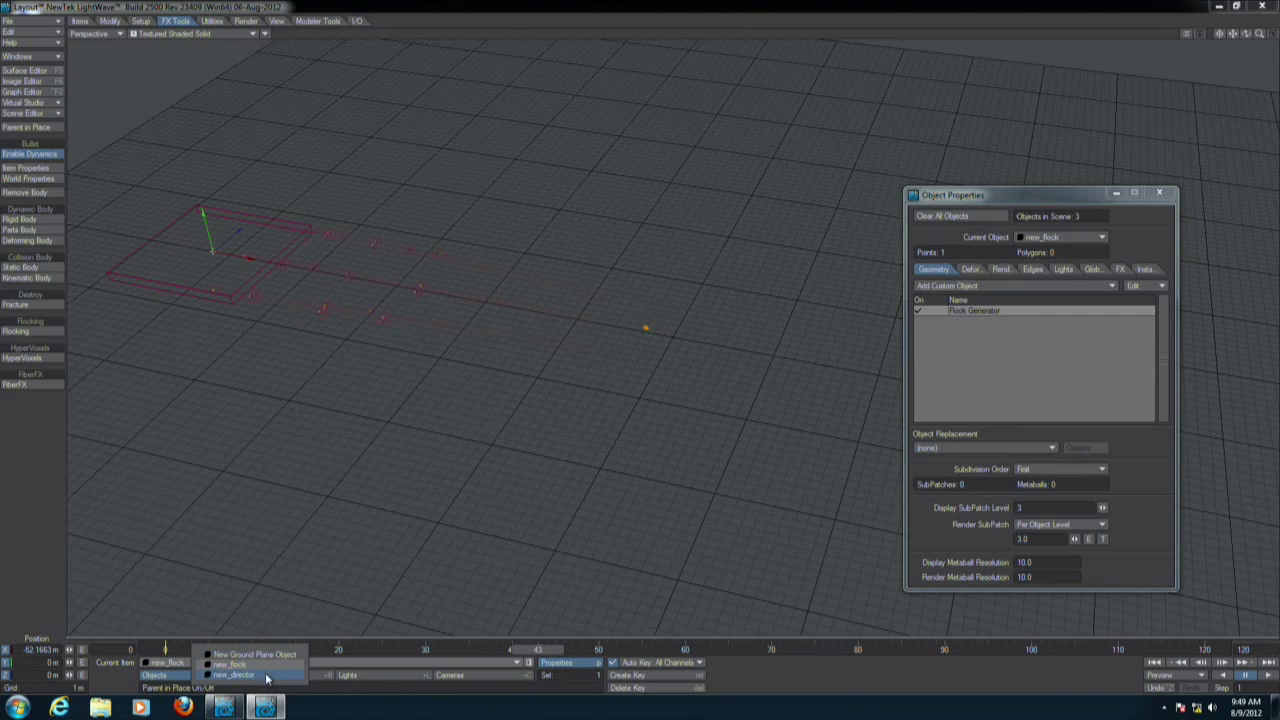
pyautogui.click(264, 676)
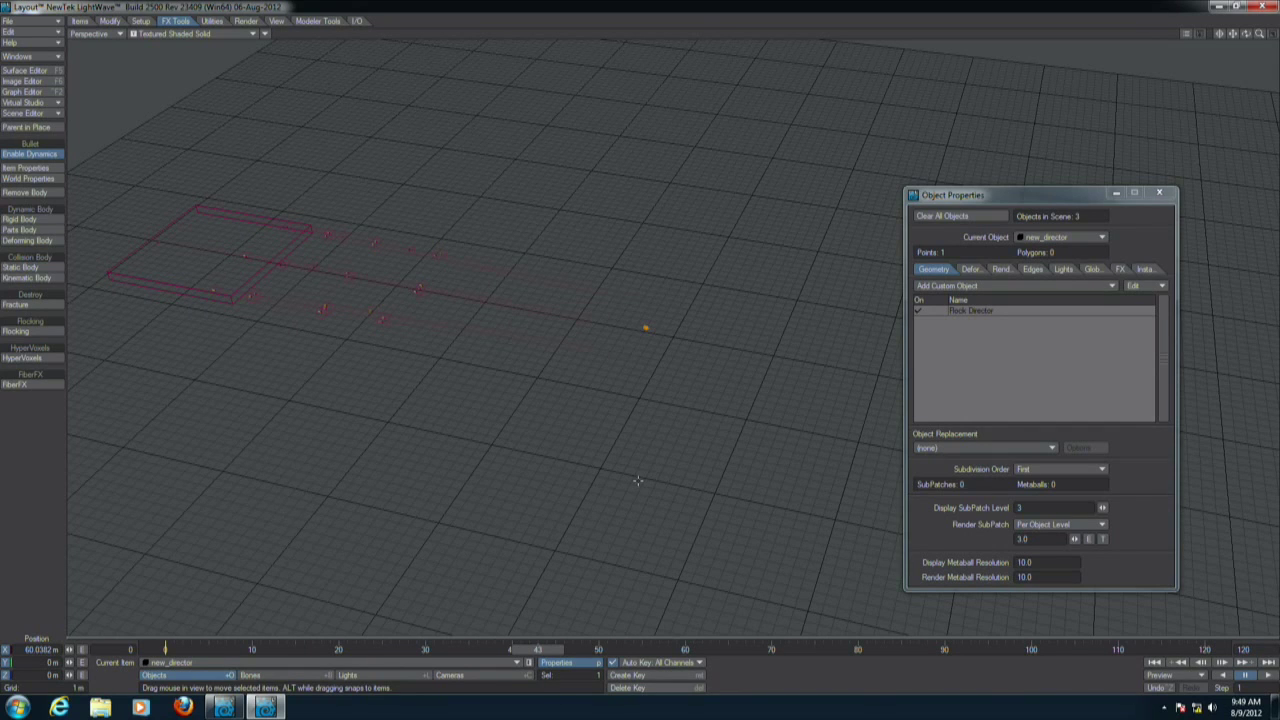
pyautogui.click(12, 21)
pyautogui.moveTo(50, 29)
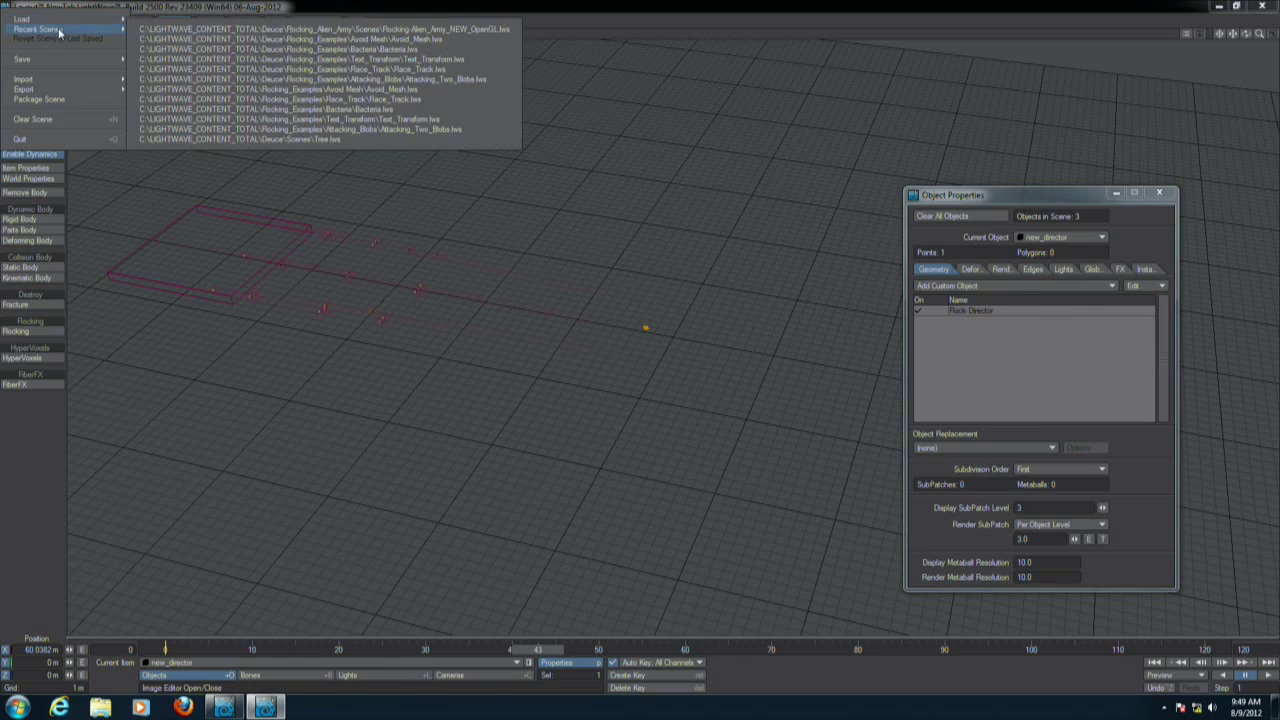
pyautogui.click(280, 70)
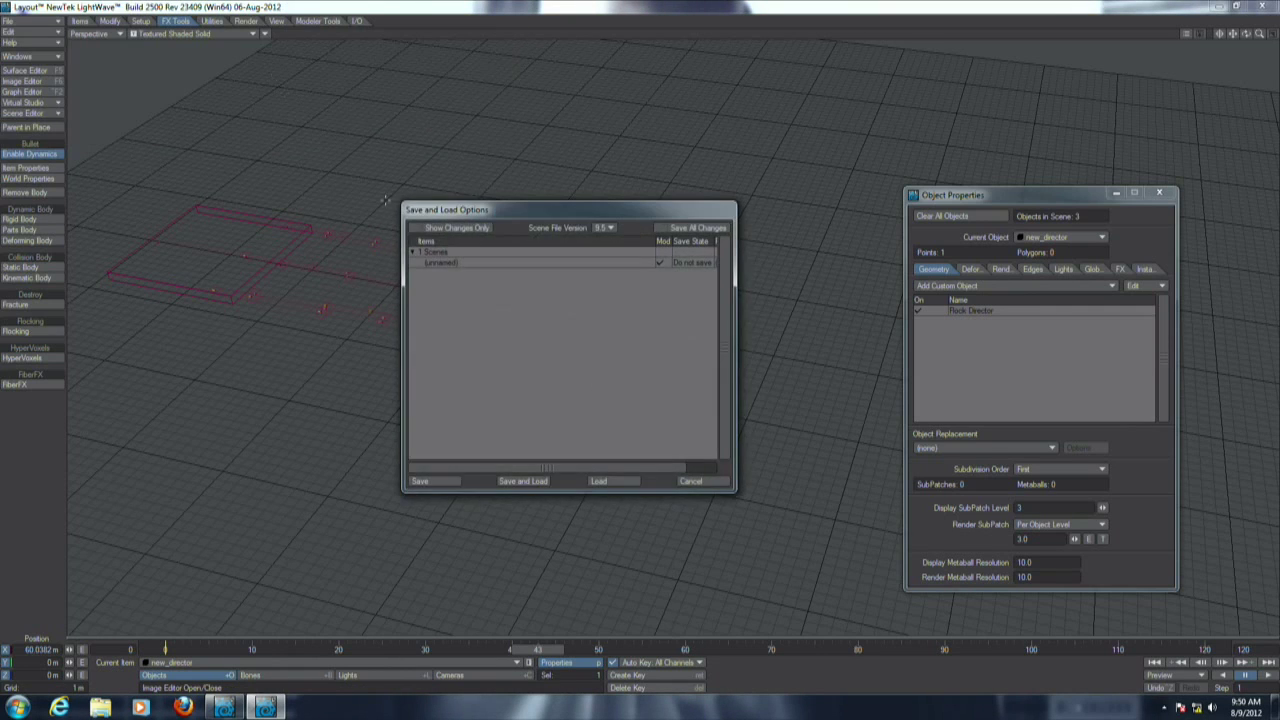
pyautogui.click(599, 480)
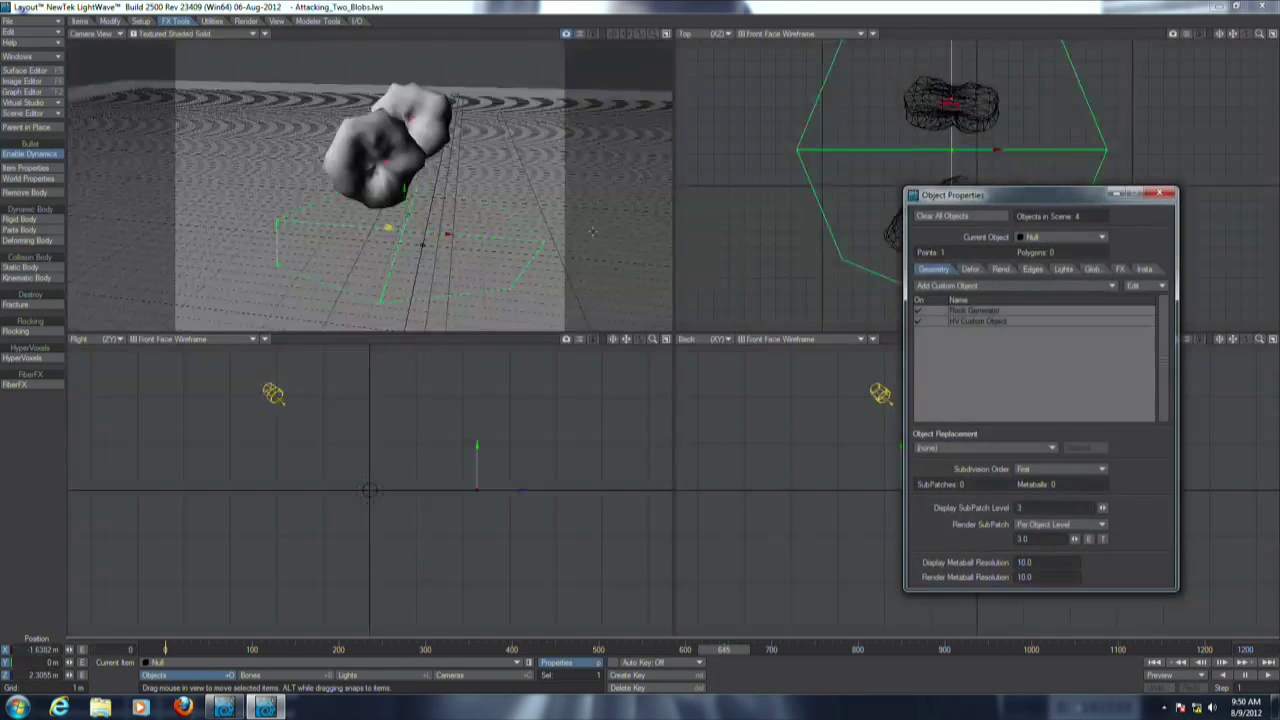
# Go to about frame 51, load the Blobs.fcache file as the flock's motion cache, and close the flocking settings.
pyautogui.moveTo(170, 649); pyautogui.dragTo(208, 649)
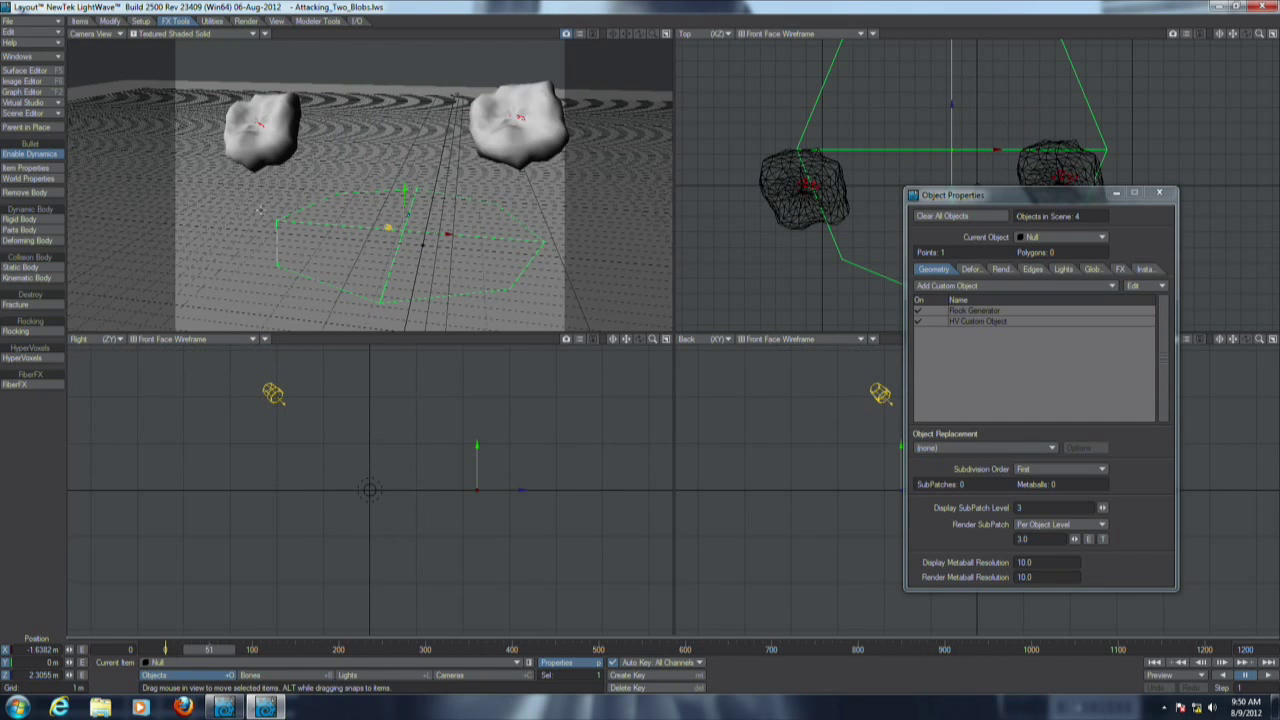
pyautogui.click(27, 332)
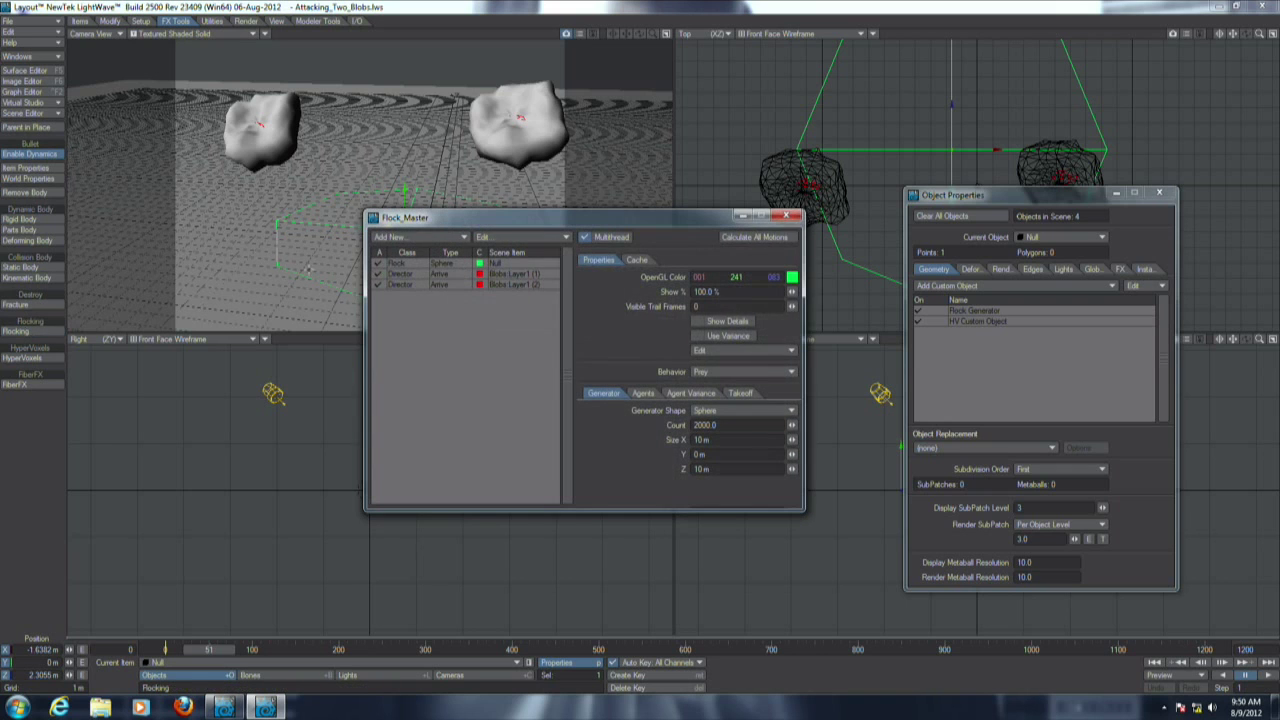
pyautogui.click(638, 259)
pyautogui.click(746, 324)
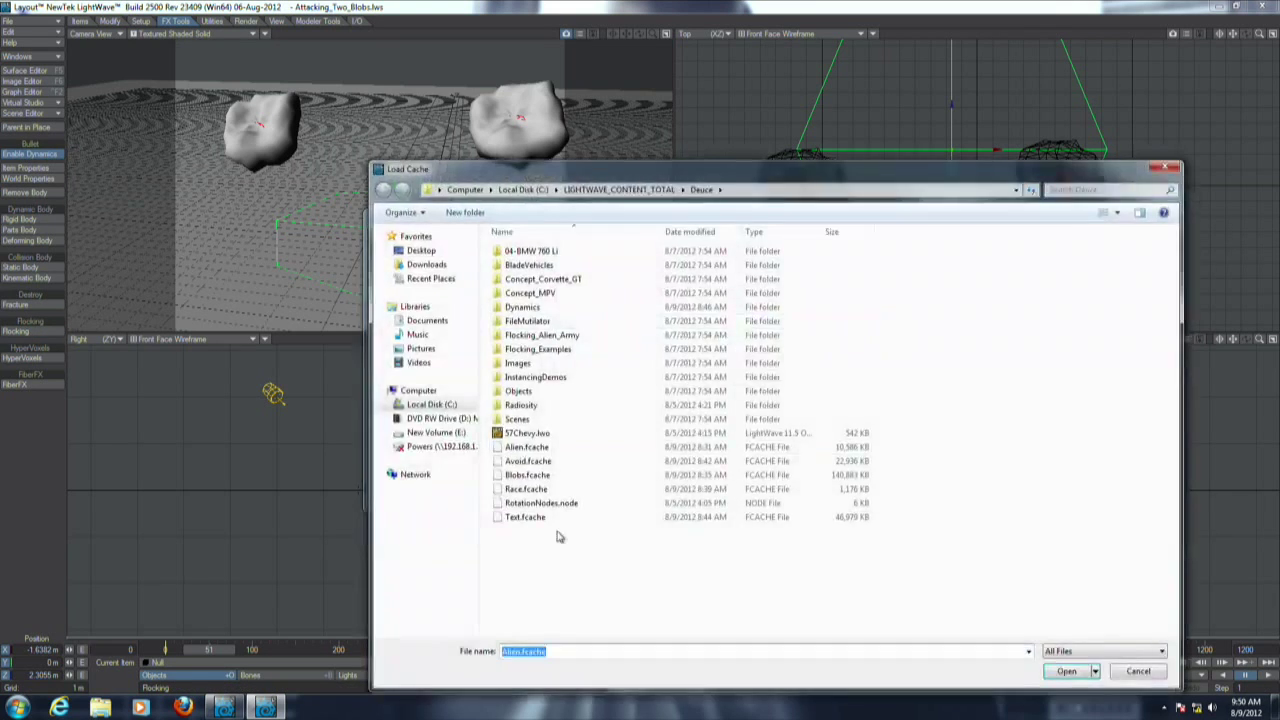
pyautogui.doubleClick(545, 467)
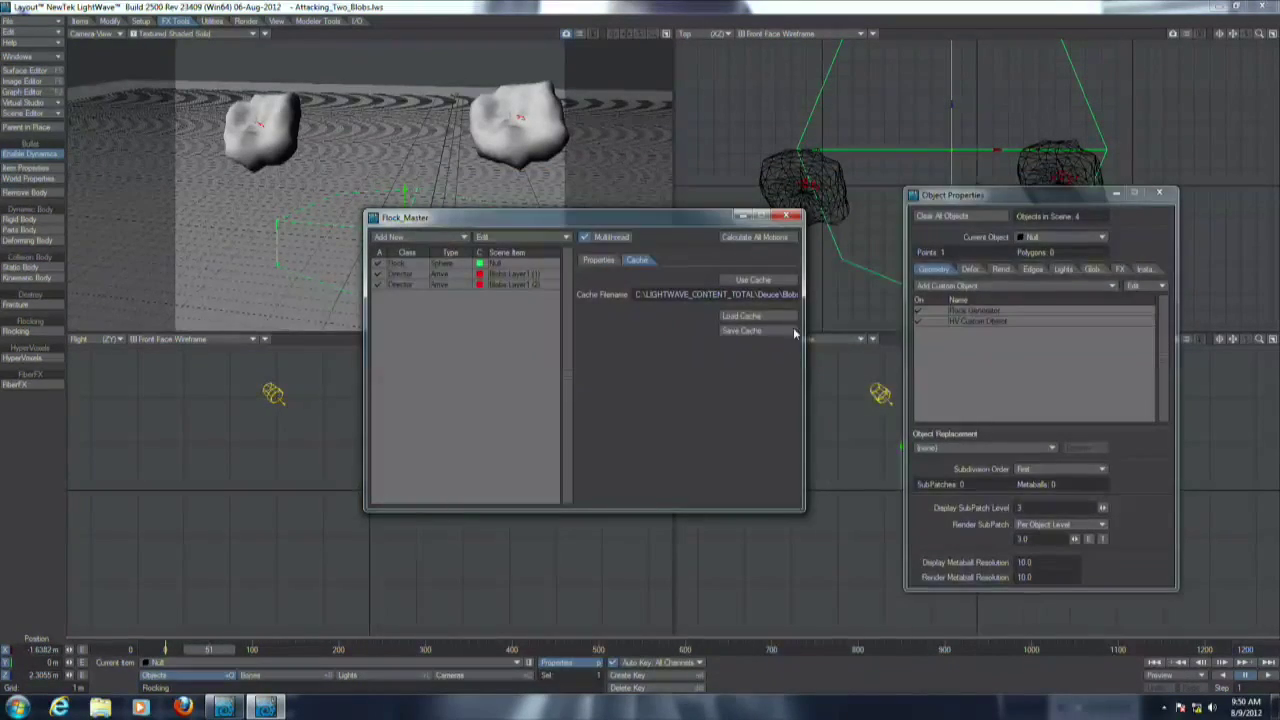
pyautogui.click(789, 216)
# Scrub through the cached flock animation, enlarge the camera view to a single viewport, and go to frame 112.
pyautogui.moveTo(210, 650); pyautogui.dragTo(713, 650)
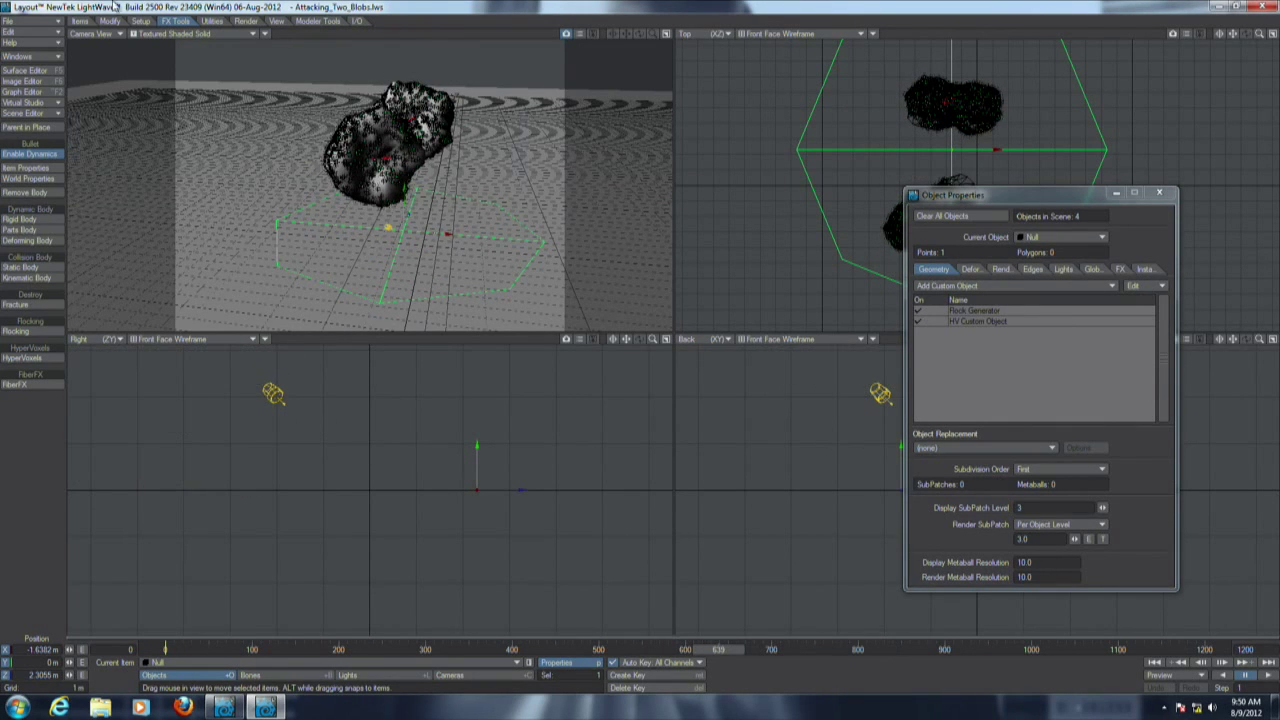
pyautogui.click(667, 35)
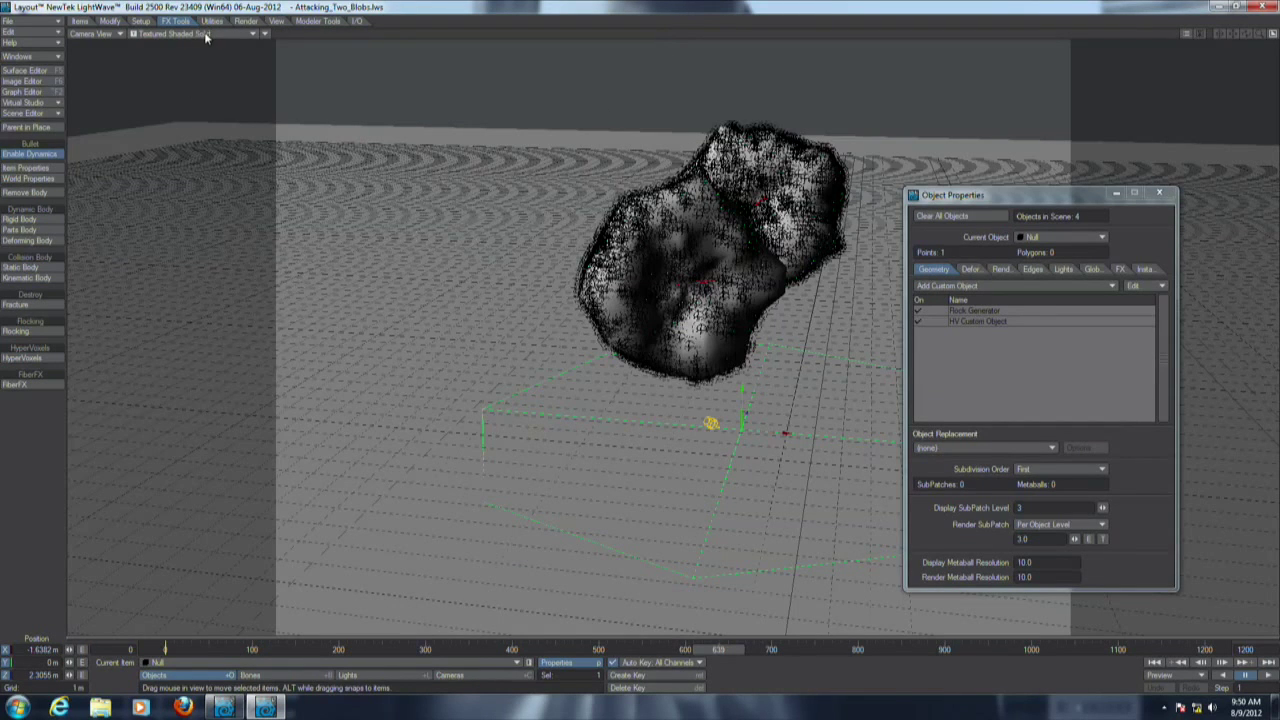
pyautogui.moveTo(318, 649); pyautogui.dragTo(262, 650)
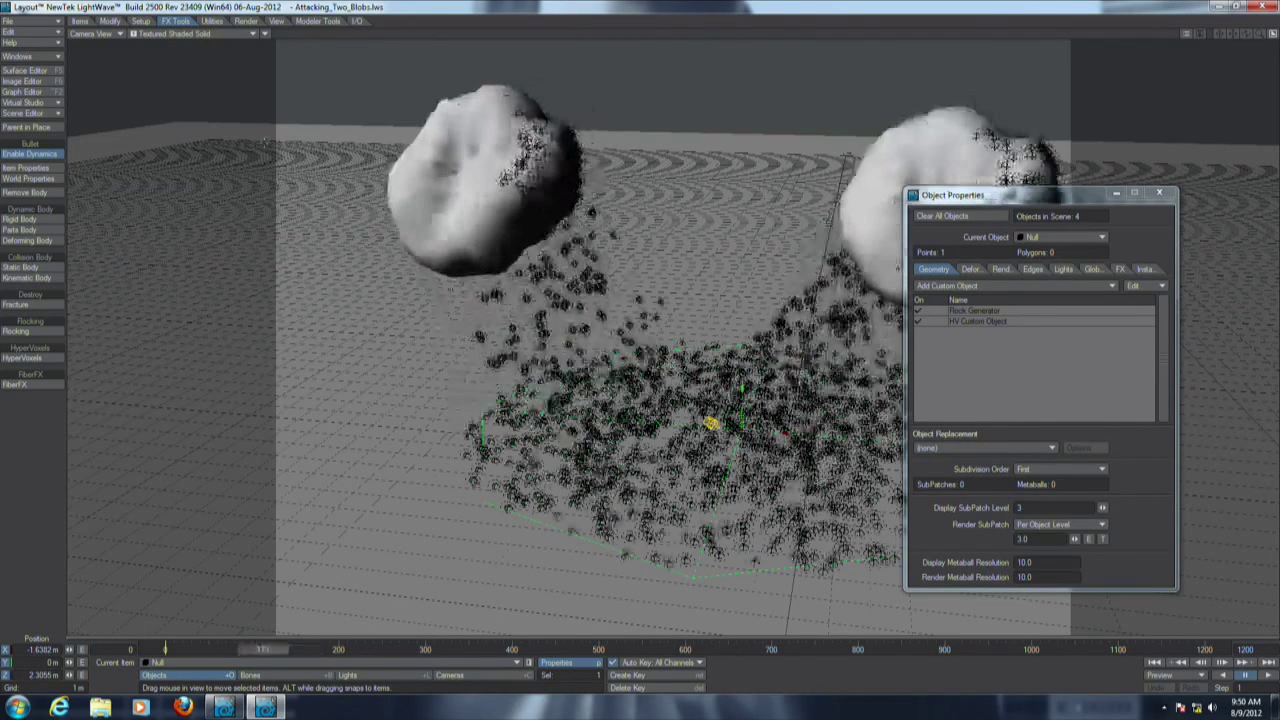
# Switch the camera view to VPR shading and check the agents covering the blobs at frames 449 and 750.
pyautogui.click(160, 34)
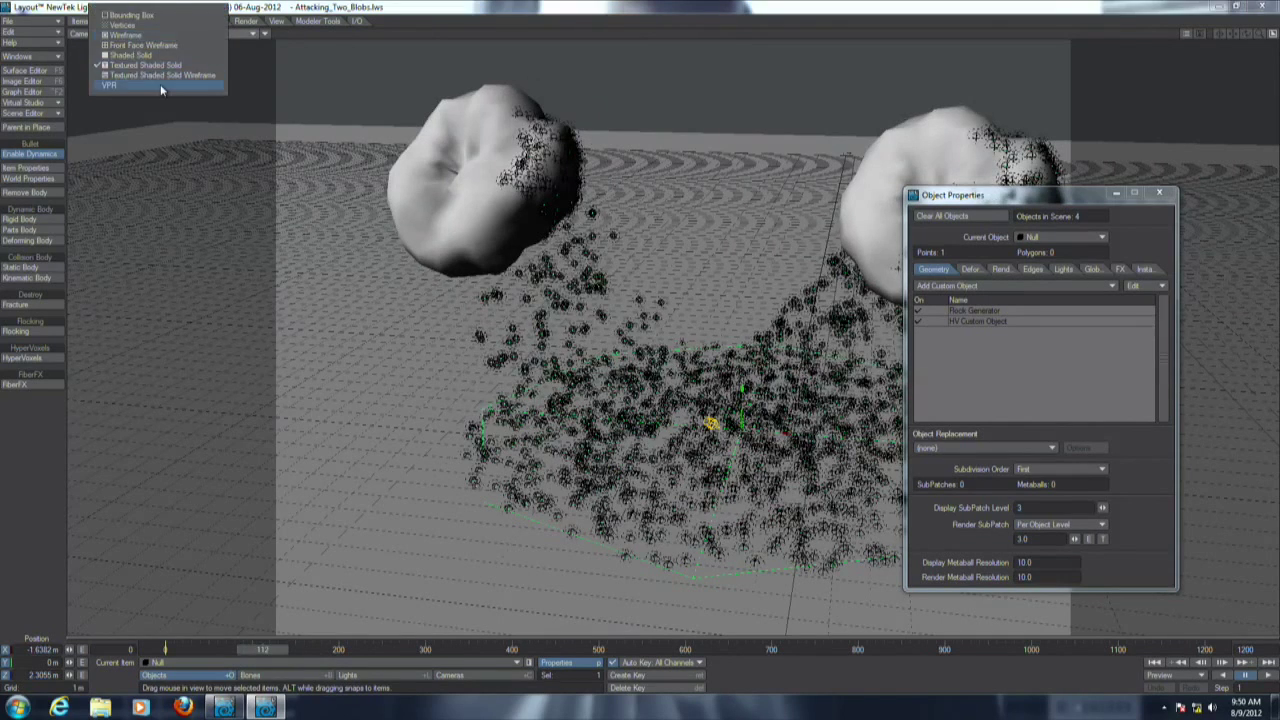
pyautogui.click(160, 88)
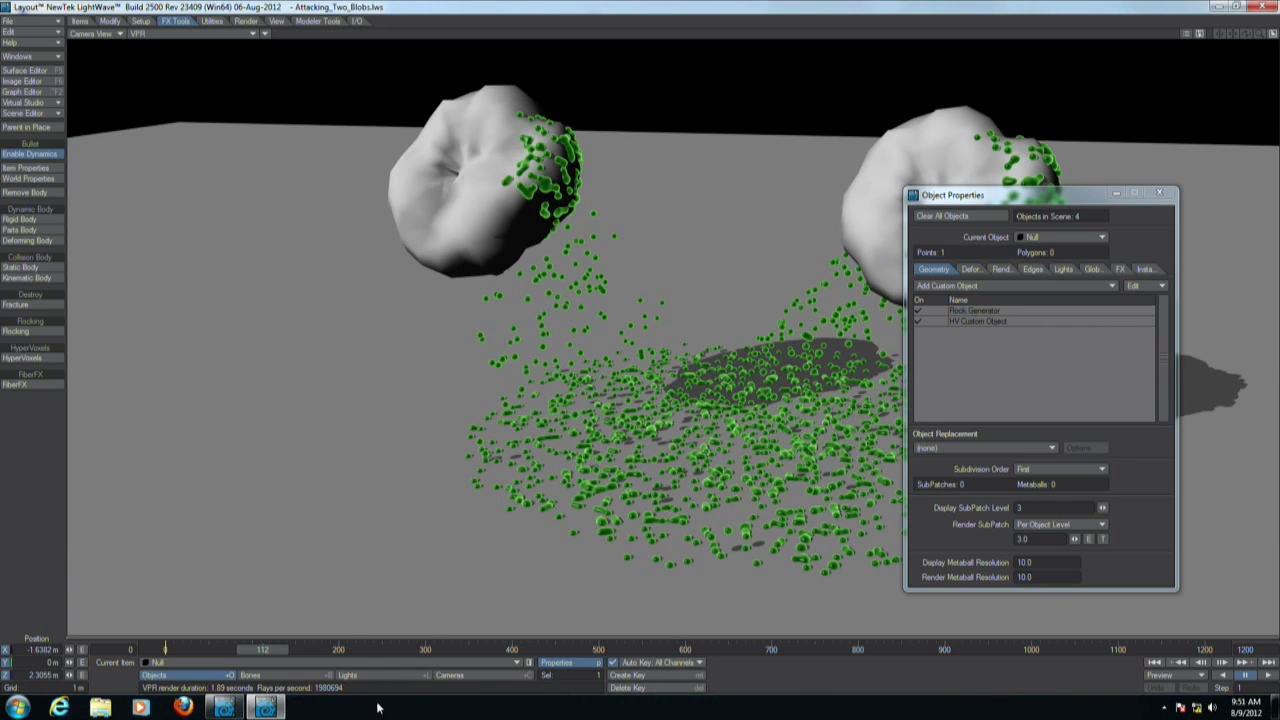
pyautogui.moveTo(274, 654); pyautogui.dragTo(554, 652)
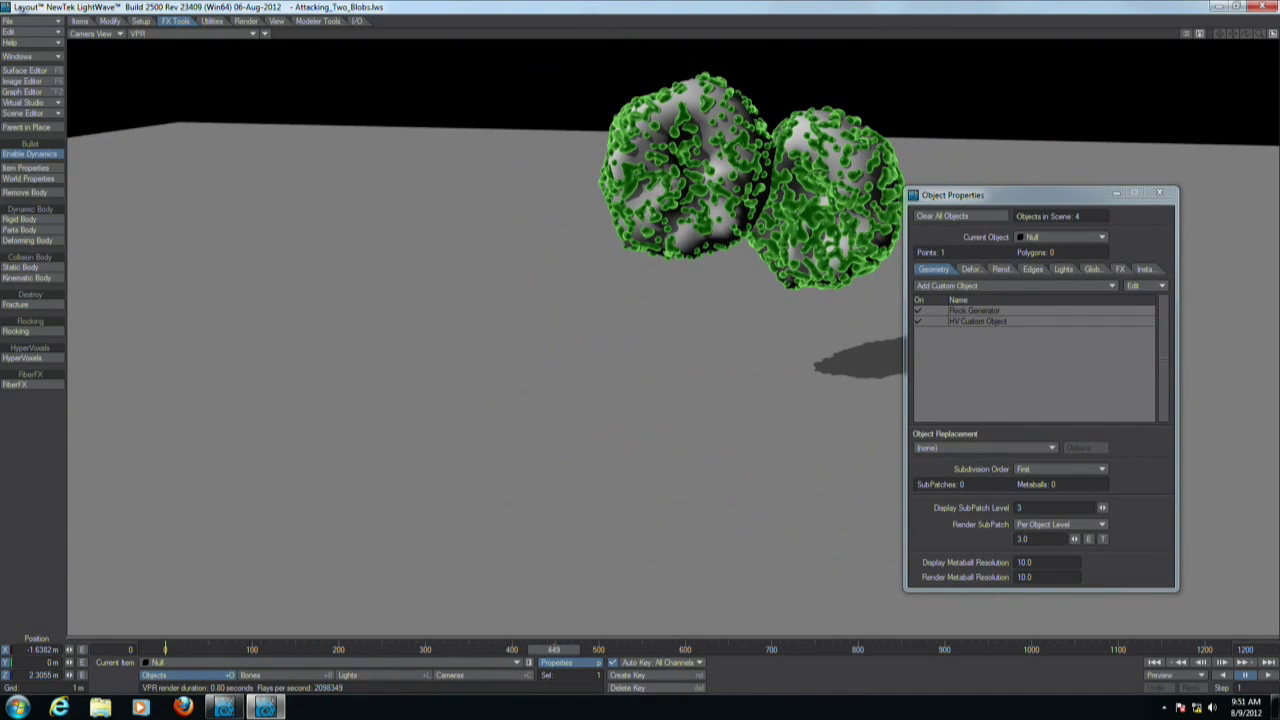
pyautogui.moveTo(558, 650); pyautogui.dragTo(815, 650)
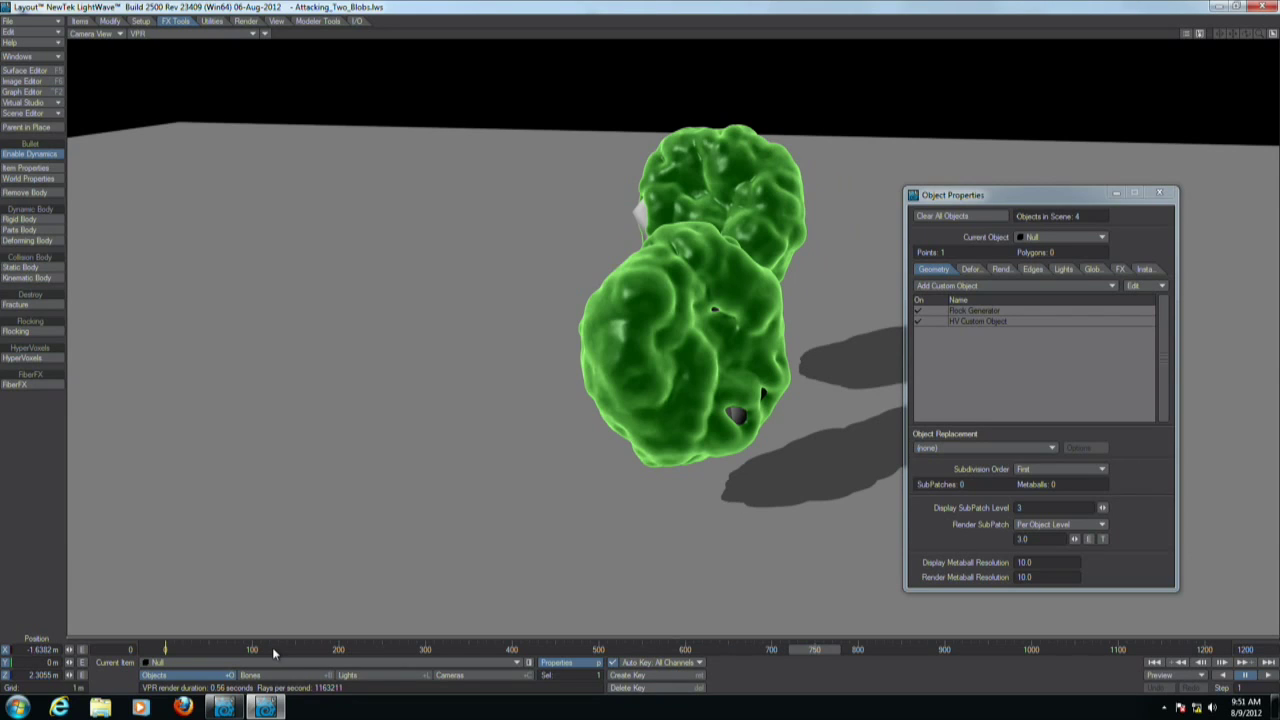
# Load the recent scene Bacteria.lws without saving, return to frame 0, and show the flocking settings.
pyautogui.click(22, 23)
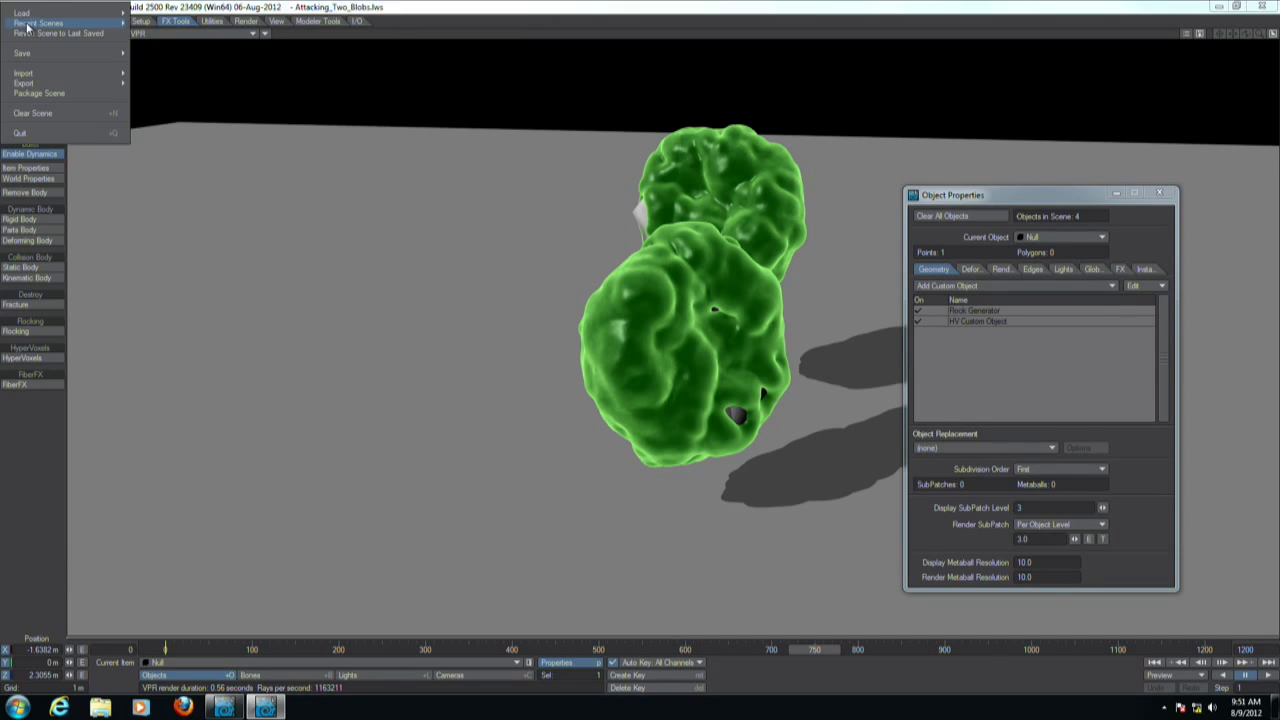
pyautogui.moveTo(30, 24)
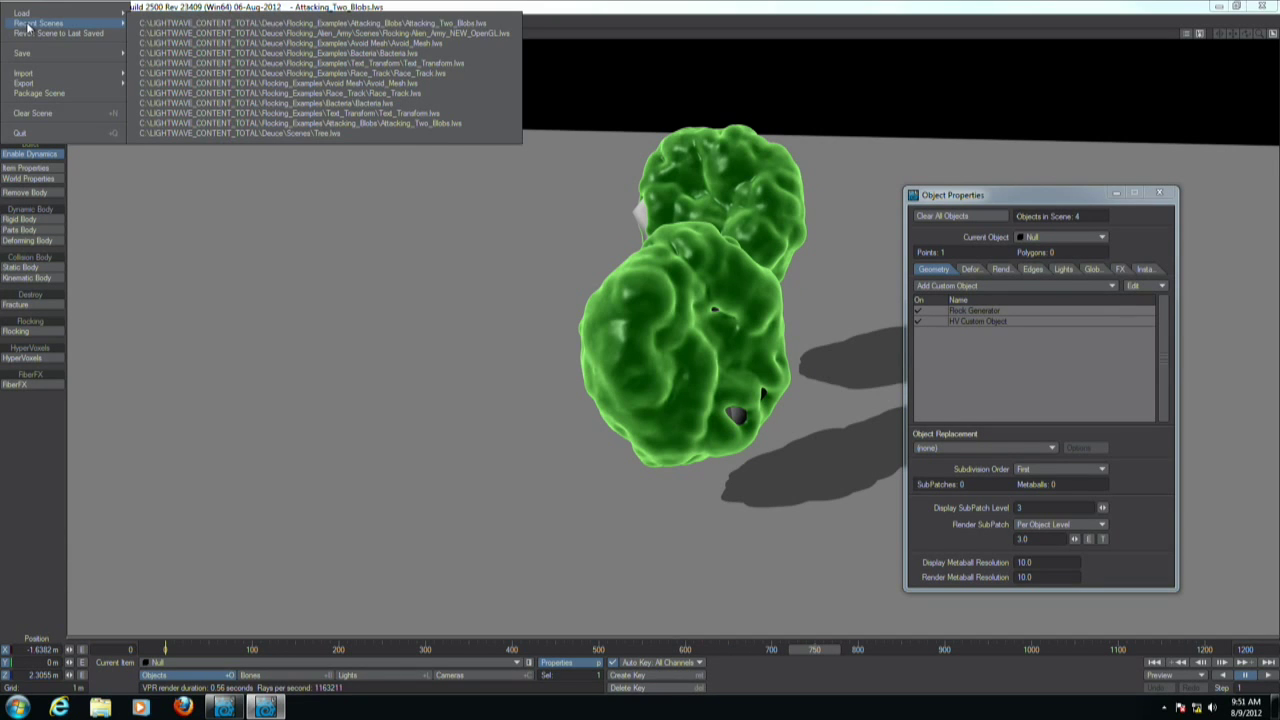
pyautogui.click(179, 55)
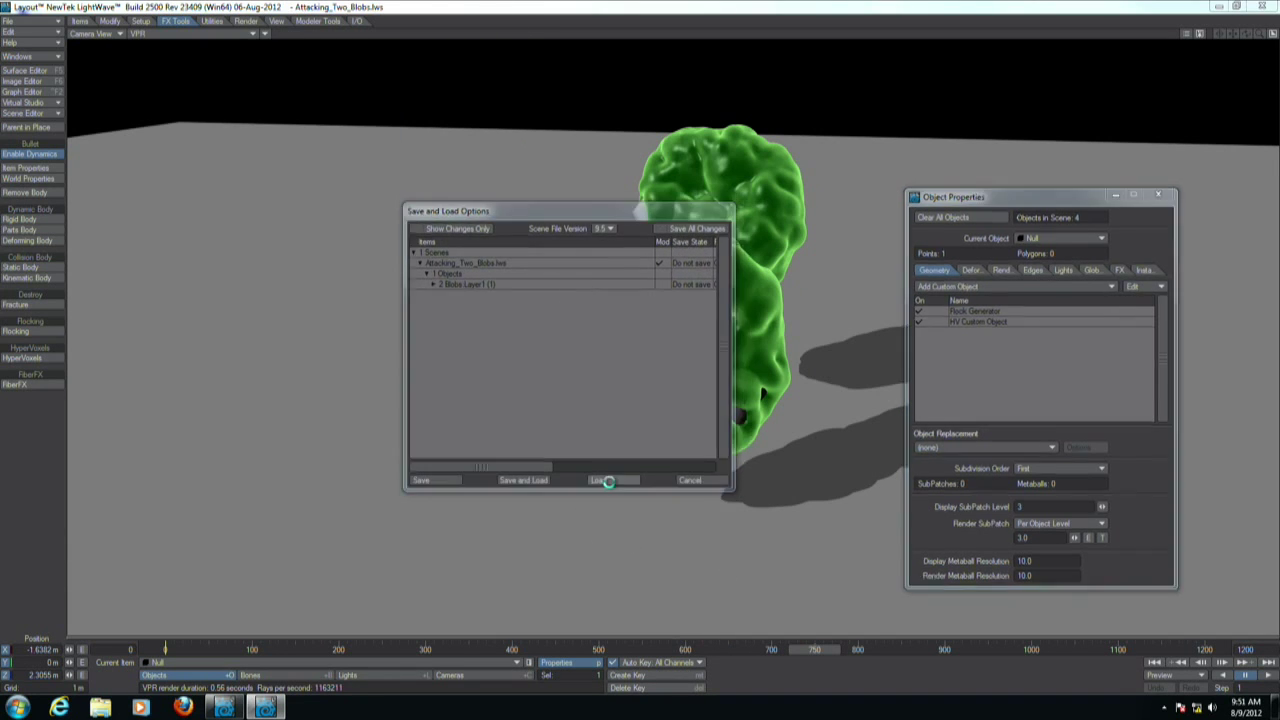
pyautogui.click(602, 481)
pyautogui.click(165, 651)
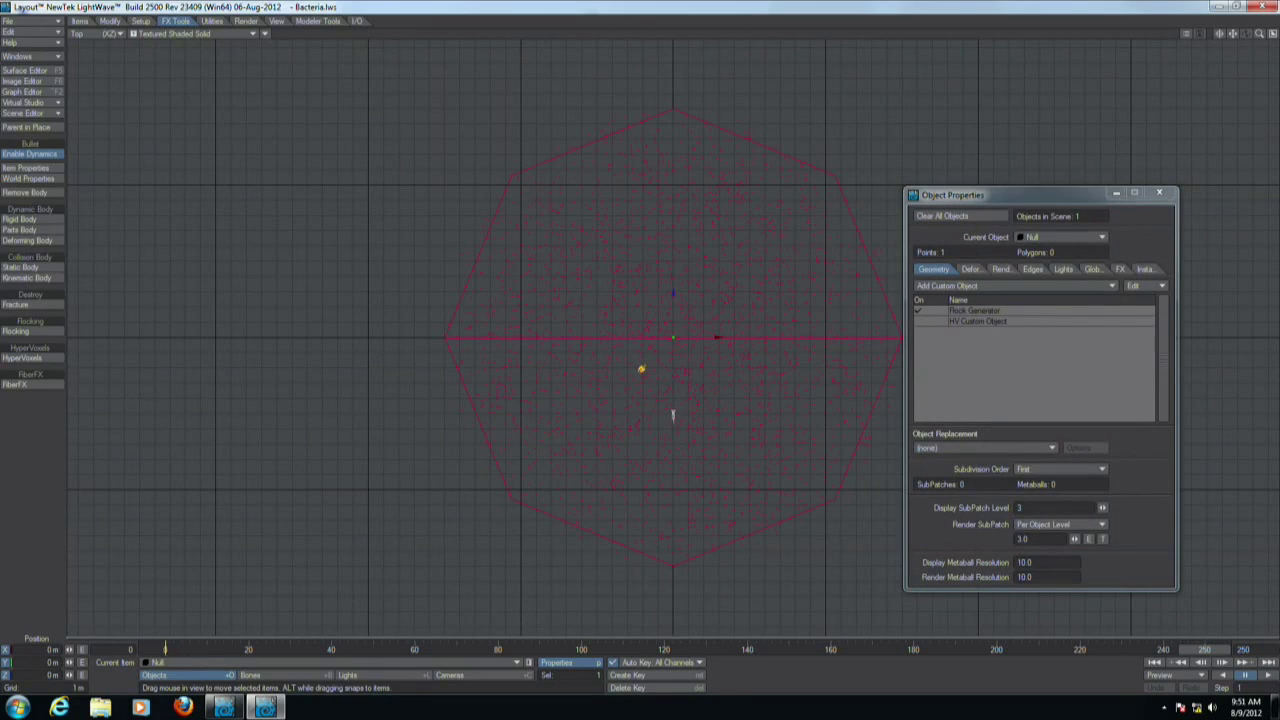
pyautogui.moveTo(165, 651)
pyautogui.mouseDown()
pyautogui.moveTo(236, 651)
pyautogui.moveTo(165, 651)
pyautogui.mouseUp()
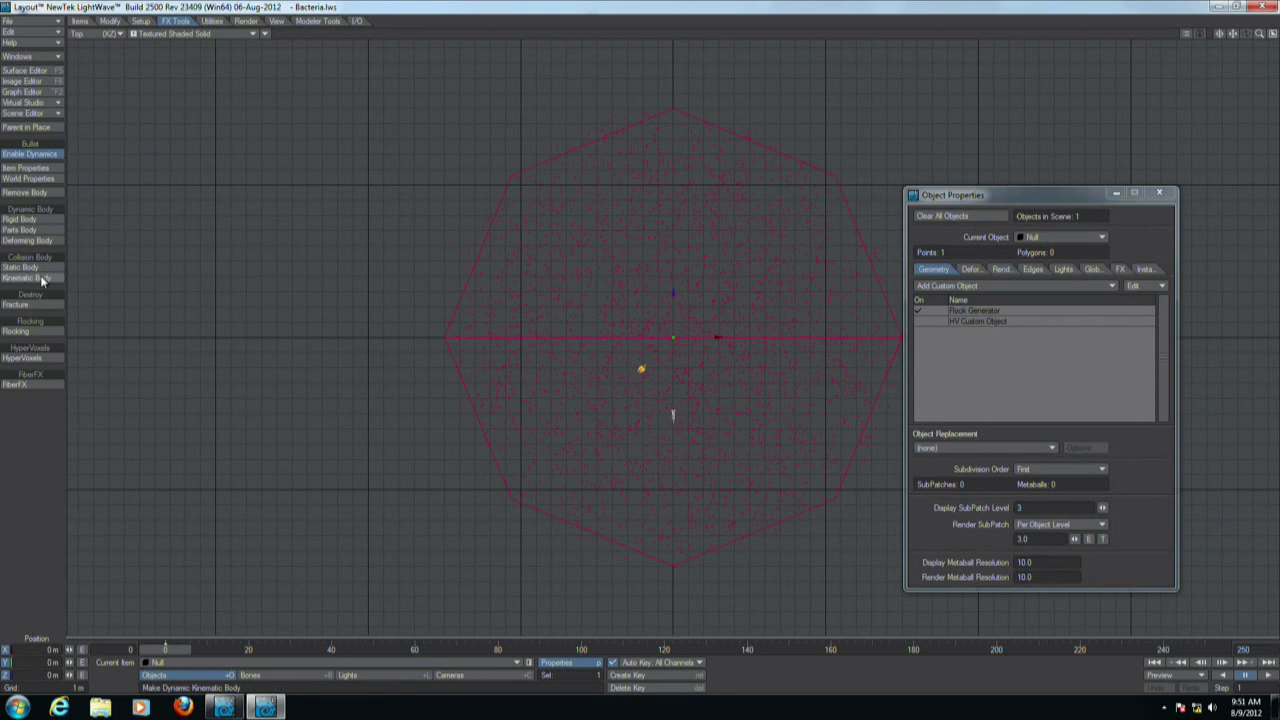
pyautogui.click(38, 331)
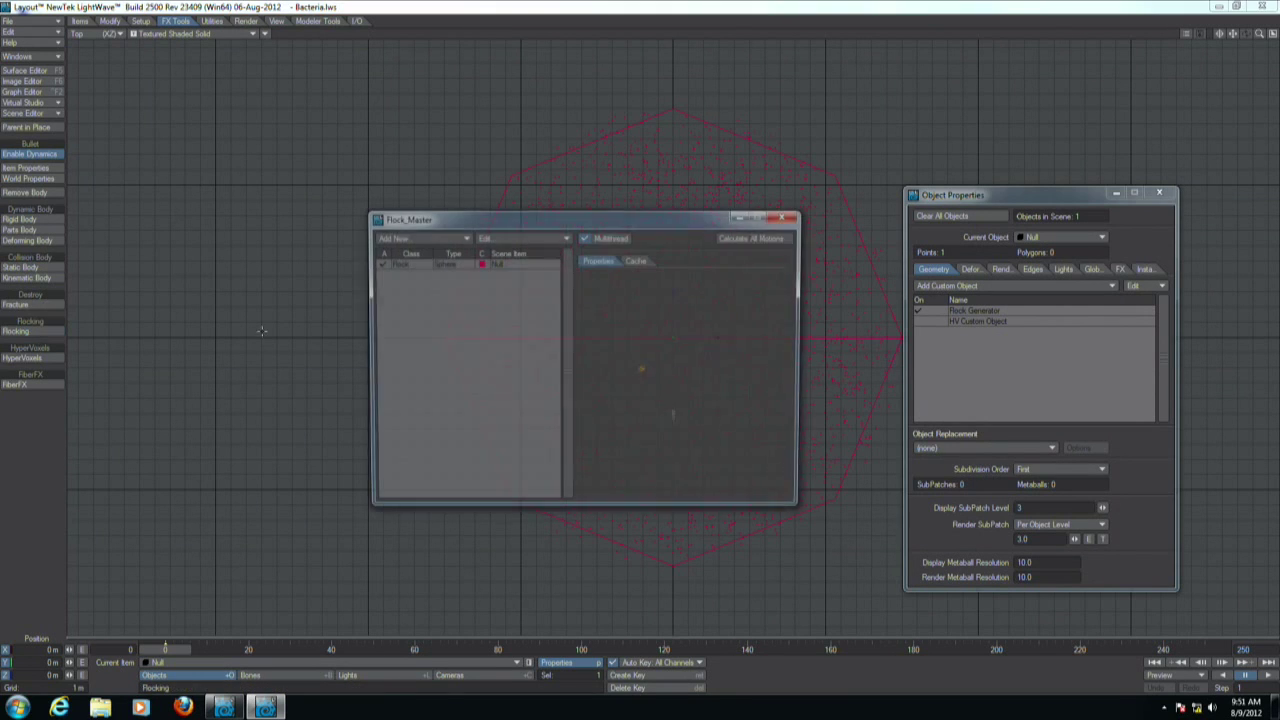
pyautogui.click(637, 260)
pyautogui.click(760, 318)
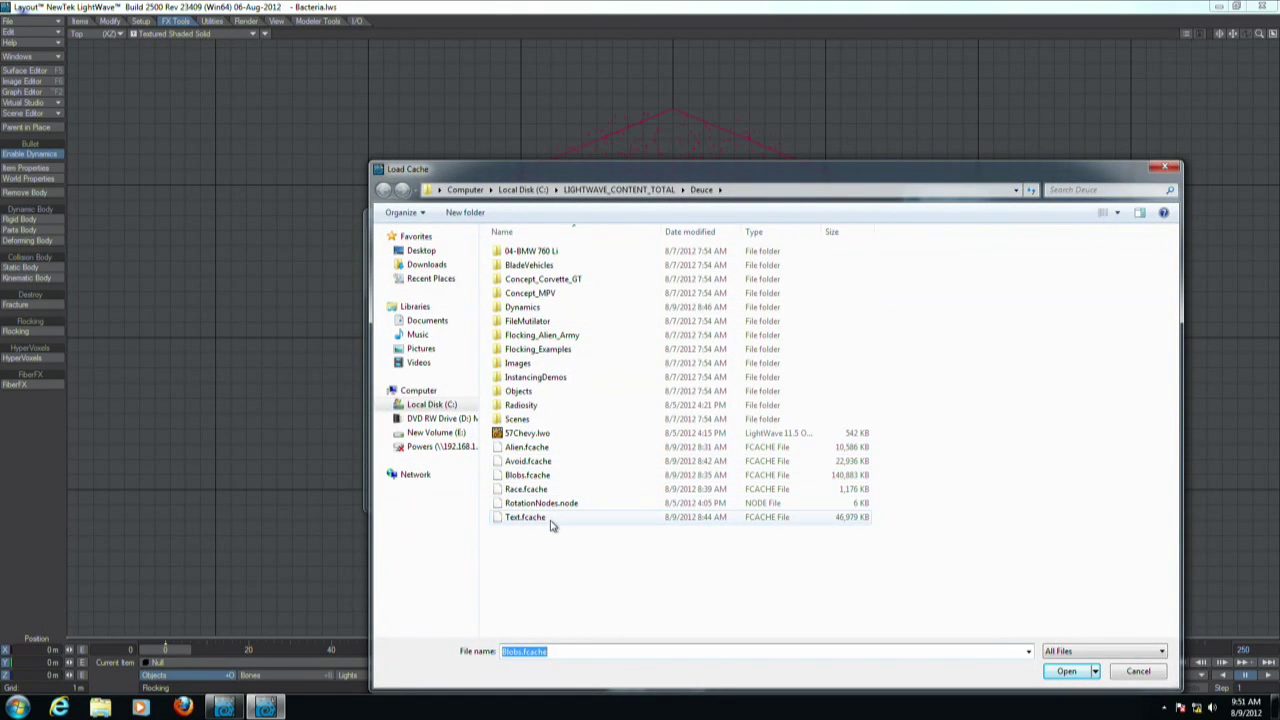
pyautogui.click(1136, 673)
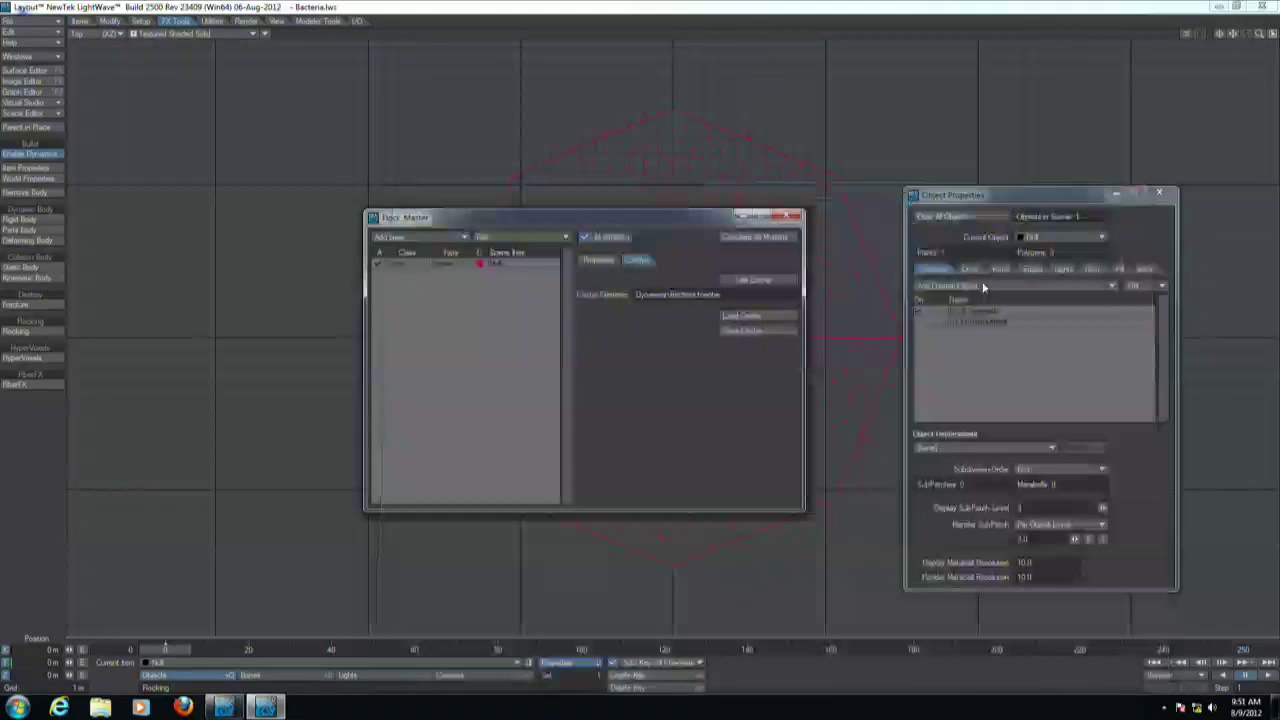
# Calculate all motions for the bacteria flock, play back the animation, and stop it at frame 53.
pyautogui.click(757, 238)
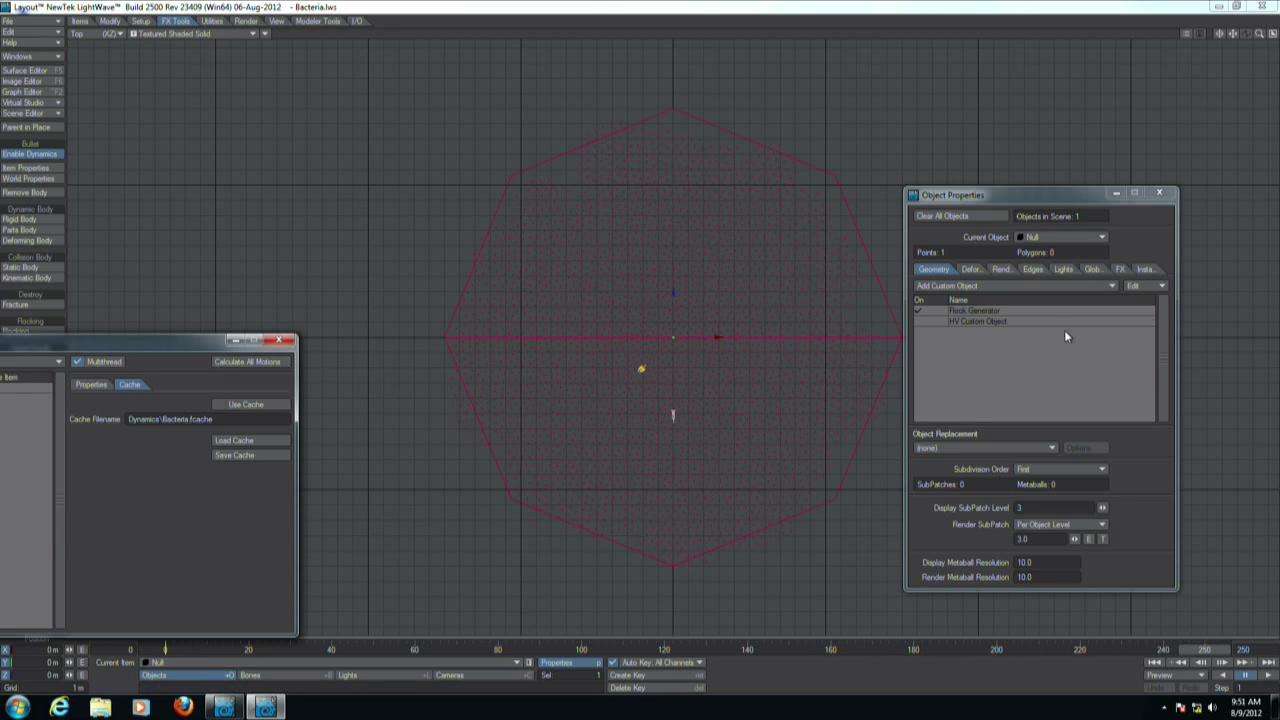
pyautogui.moveTo(1047, 205); pyautogui.dragTo(1079, 190)
pyautogui.click(1268, 675)
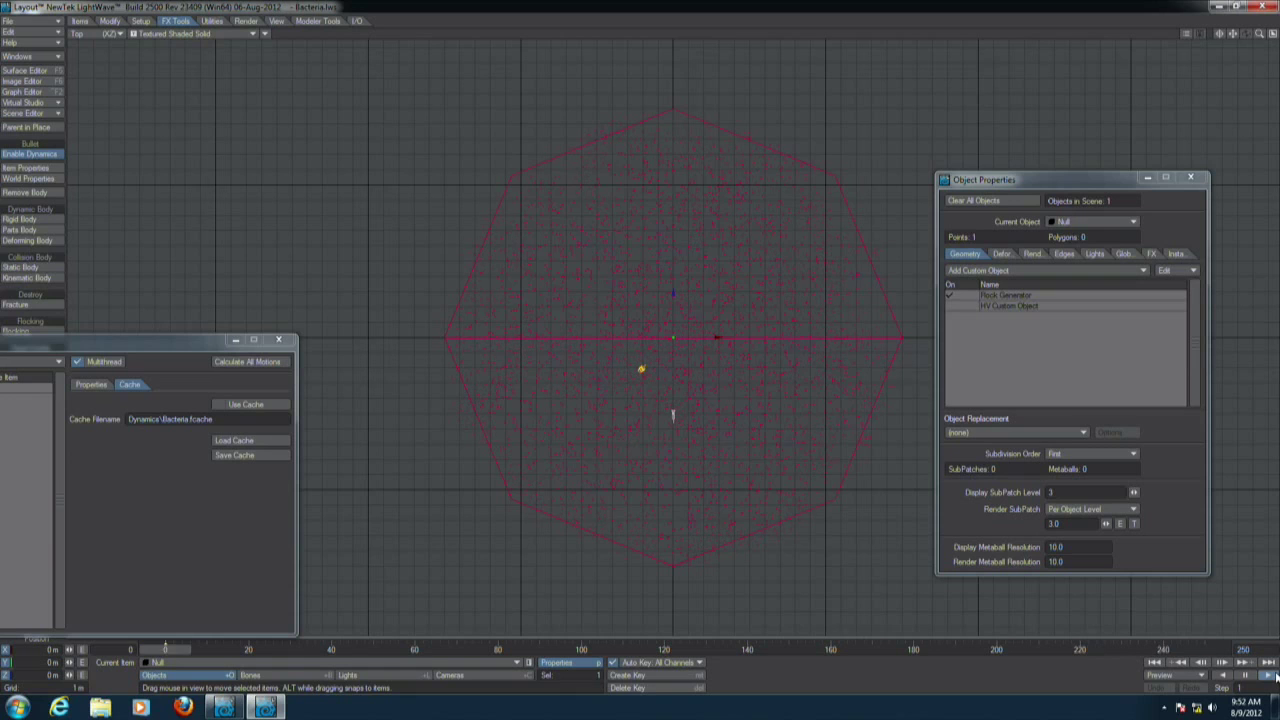
pyautogui.click(1246, 679)
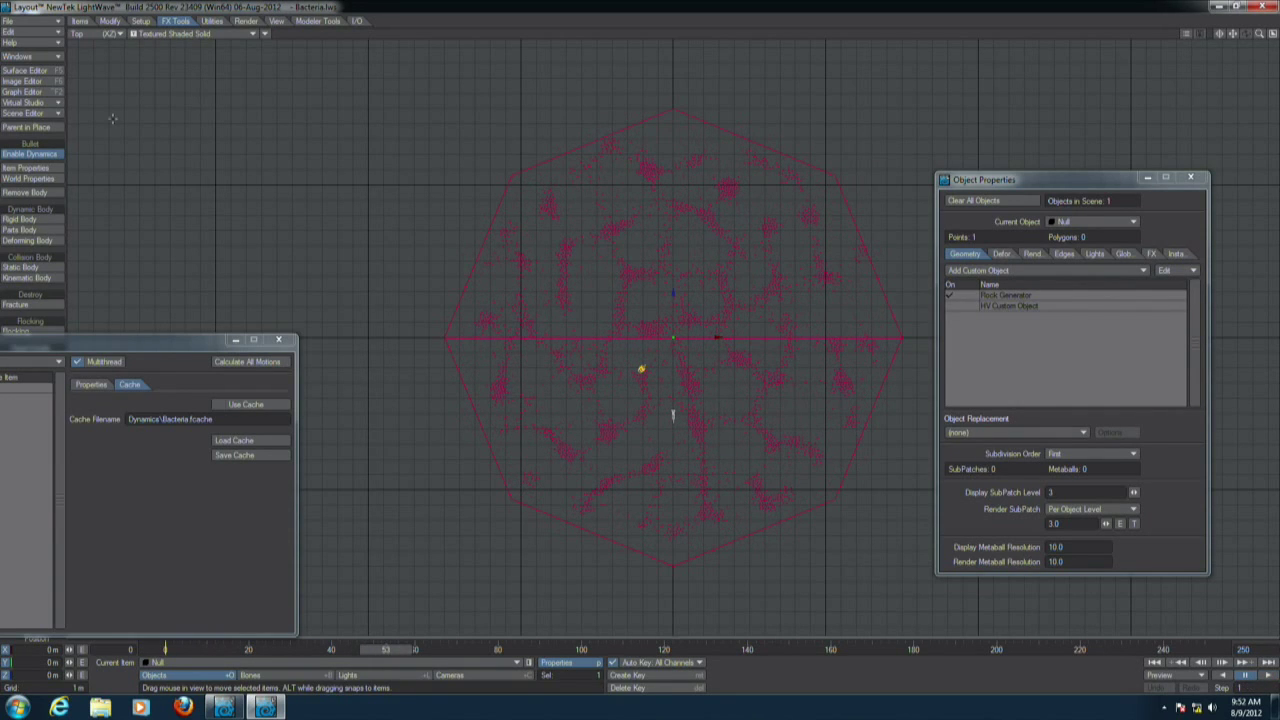
# Load the recent scene Text_Transform.lws without saving and make its camera the current item.
pyautogui.click(30, 20)
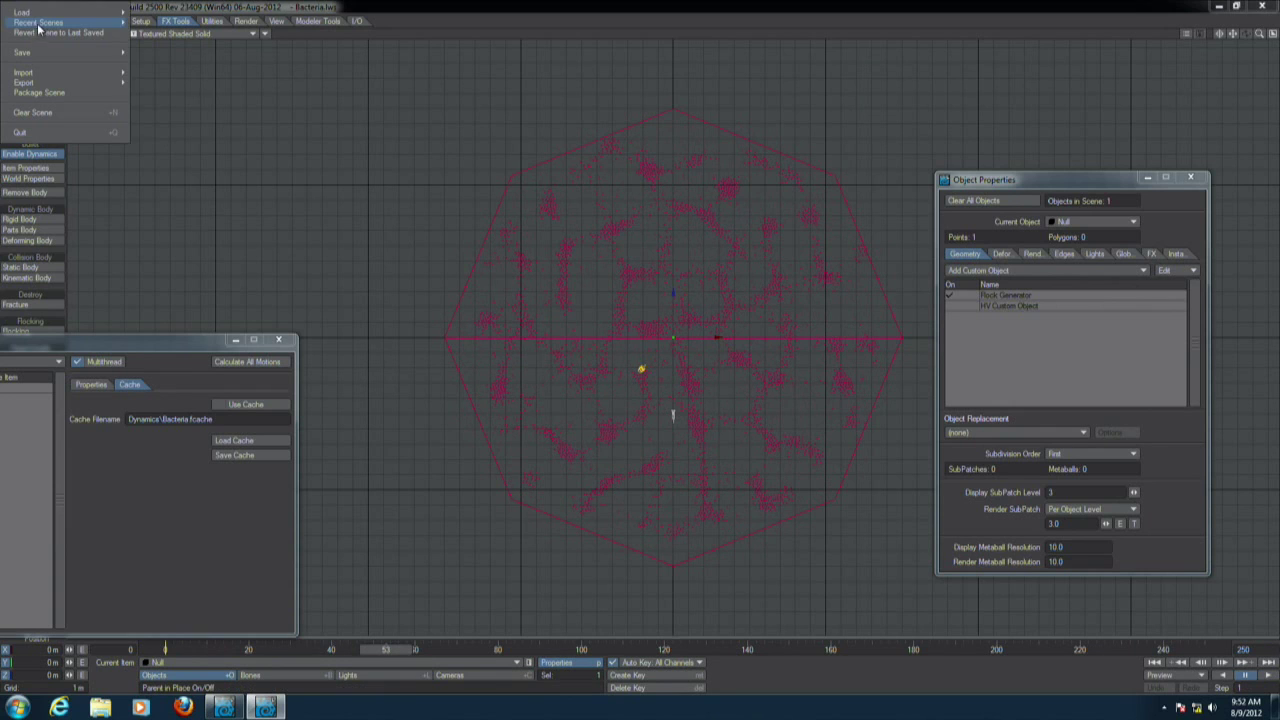
pyautogui.moveTo(42, 22)
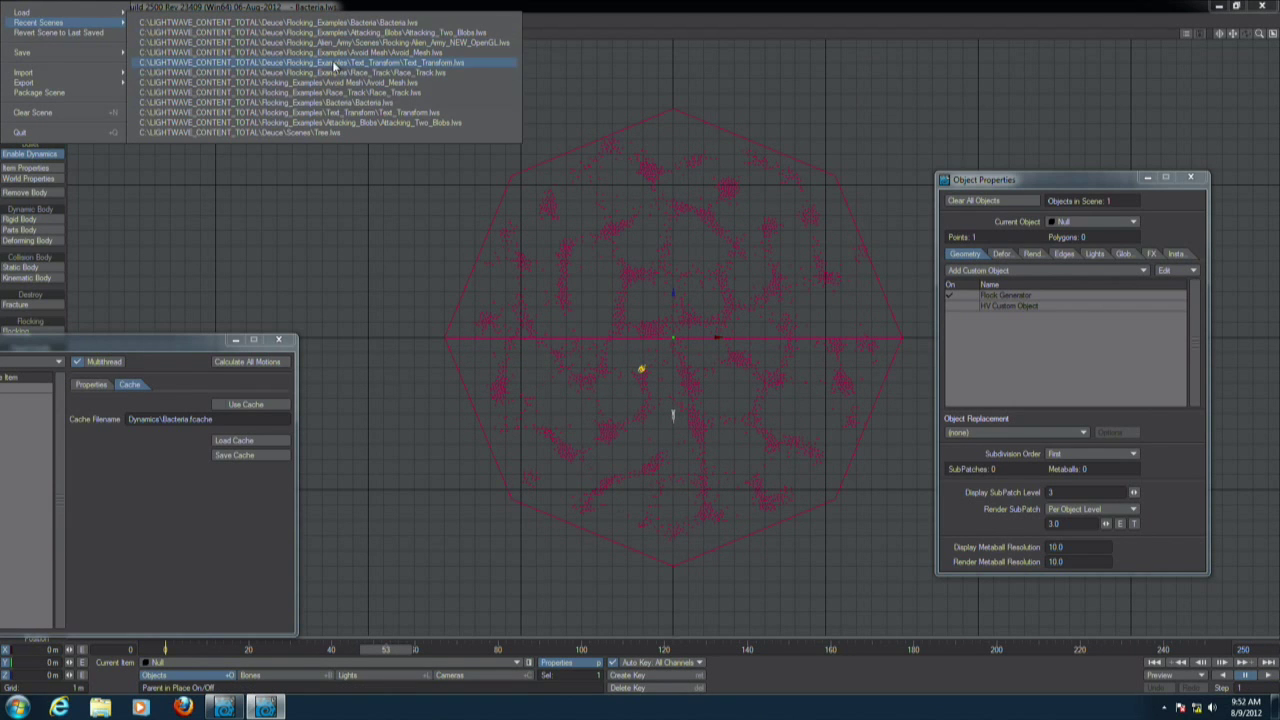
pyautogui.click(332, 60)
pyautogui.click(601, 481)
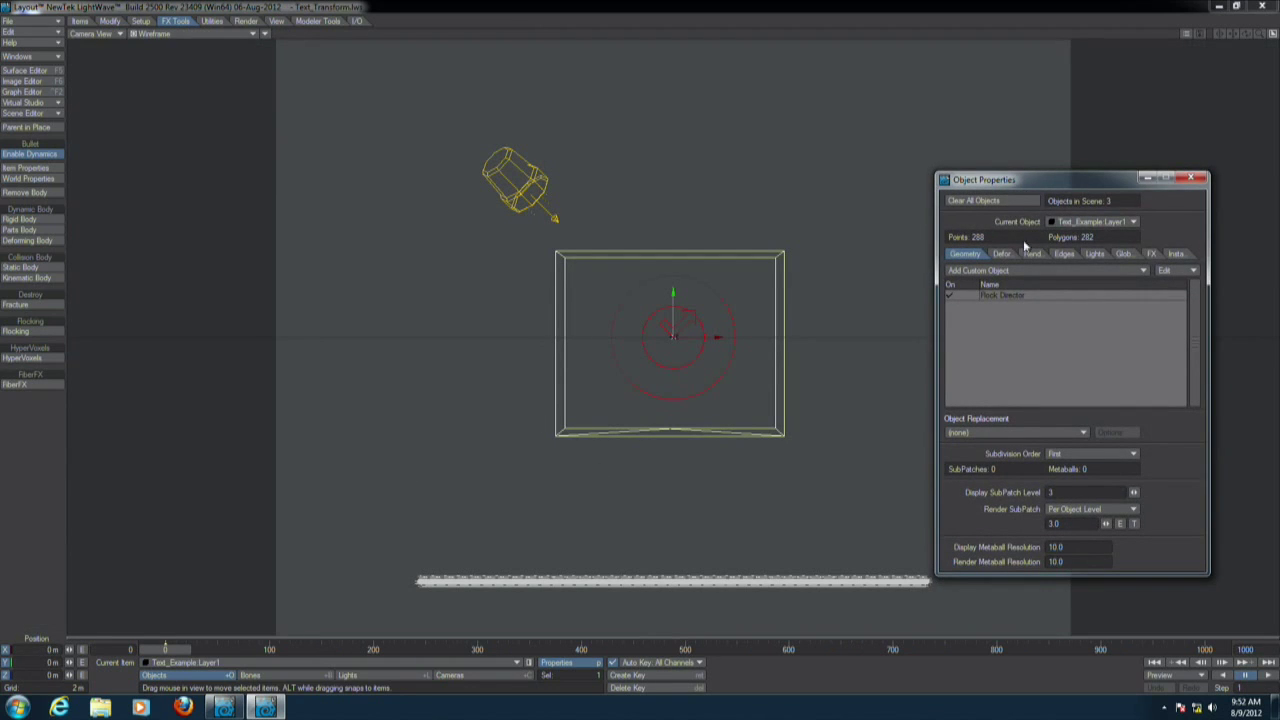
pyautogui.click(449, 675)
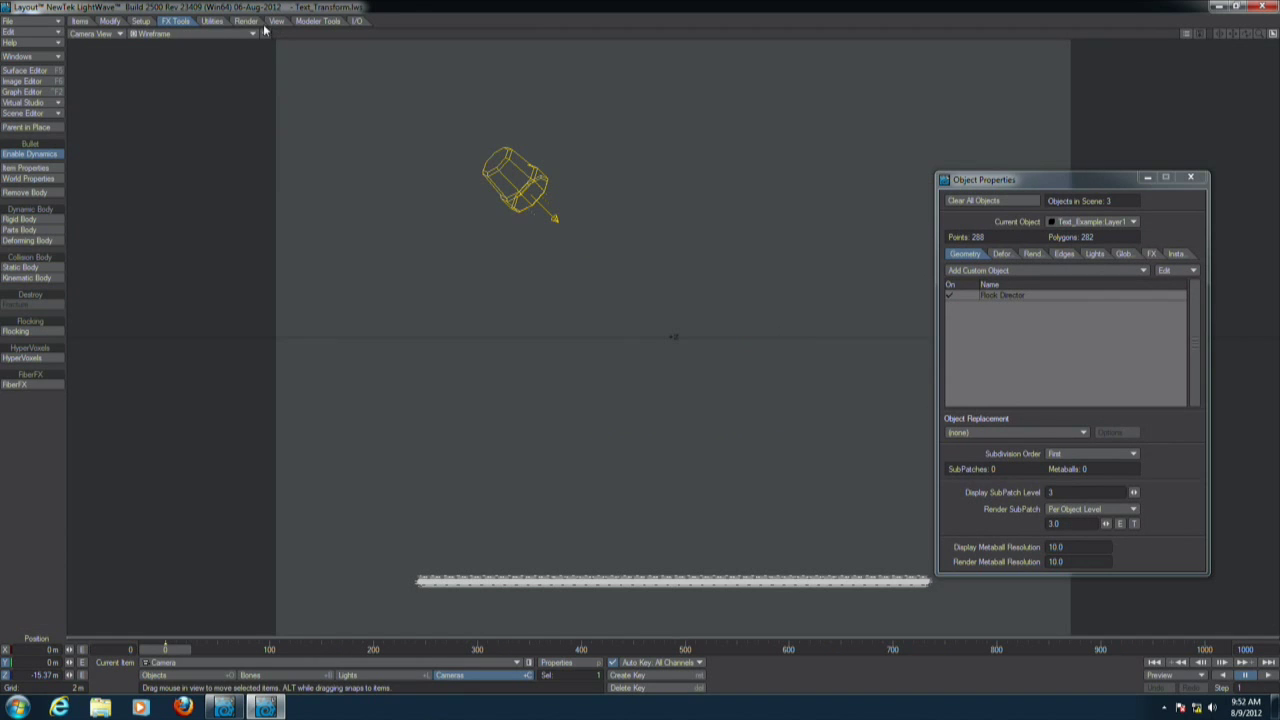
# Load Text.fcache as the flock's motion cache, close the flocking settings, and move the Object Properties window clear of the view.
pyautogui.click(30, 331)
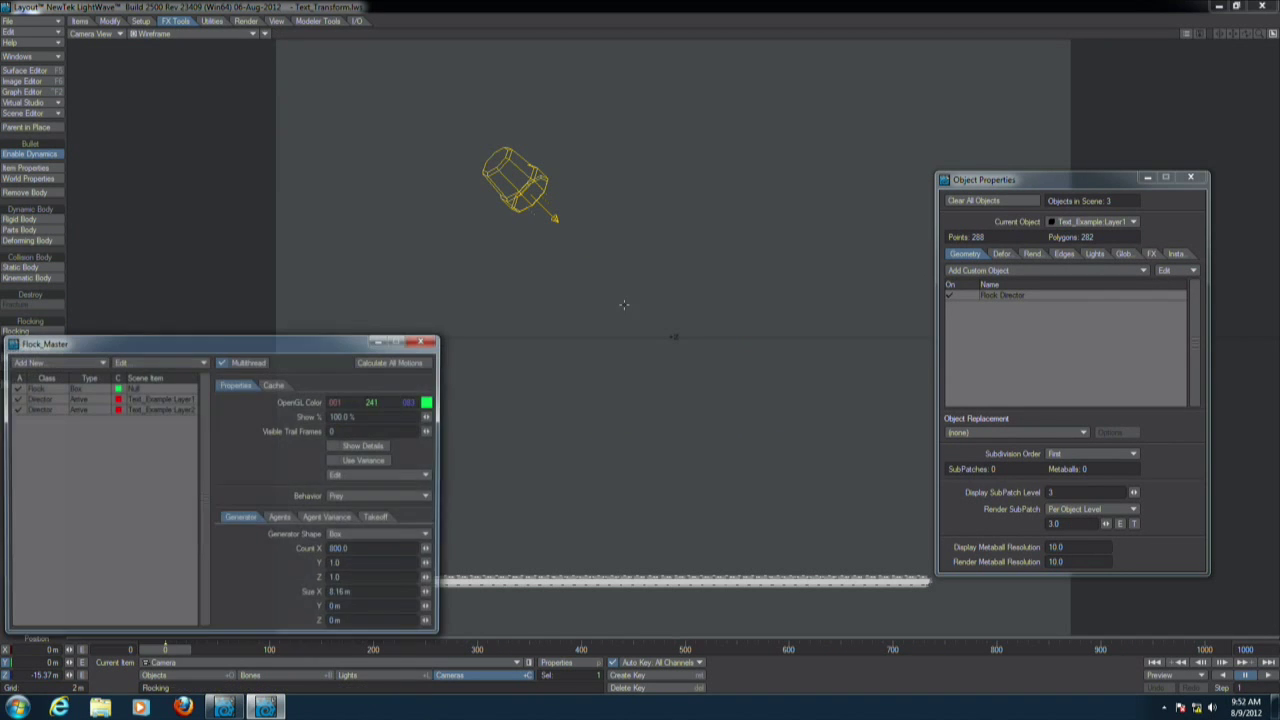
pyautogui.click(273, 385)
pyautogui.click(392, 440)
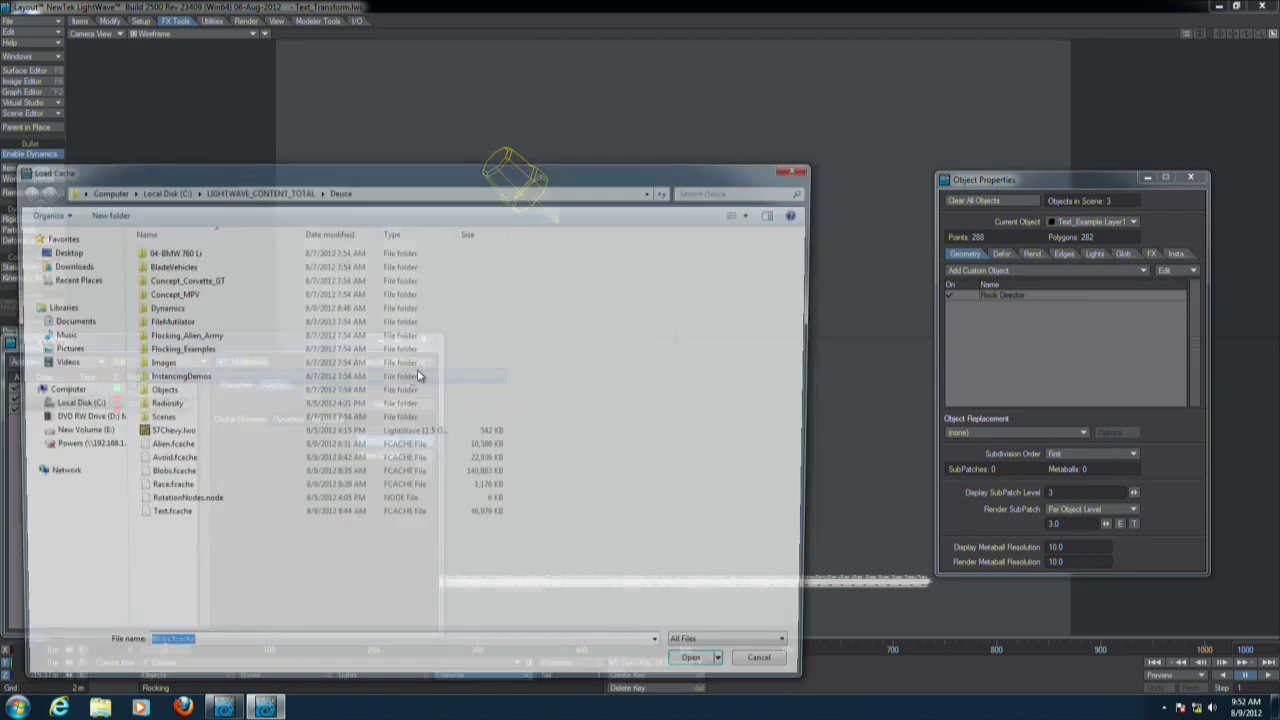
pyautogui.doubleClick(172, 511)
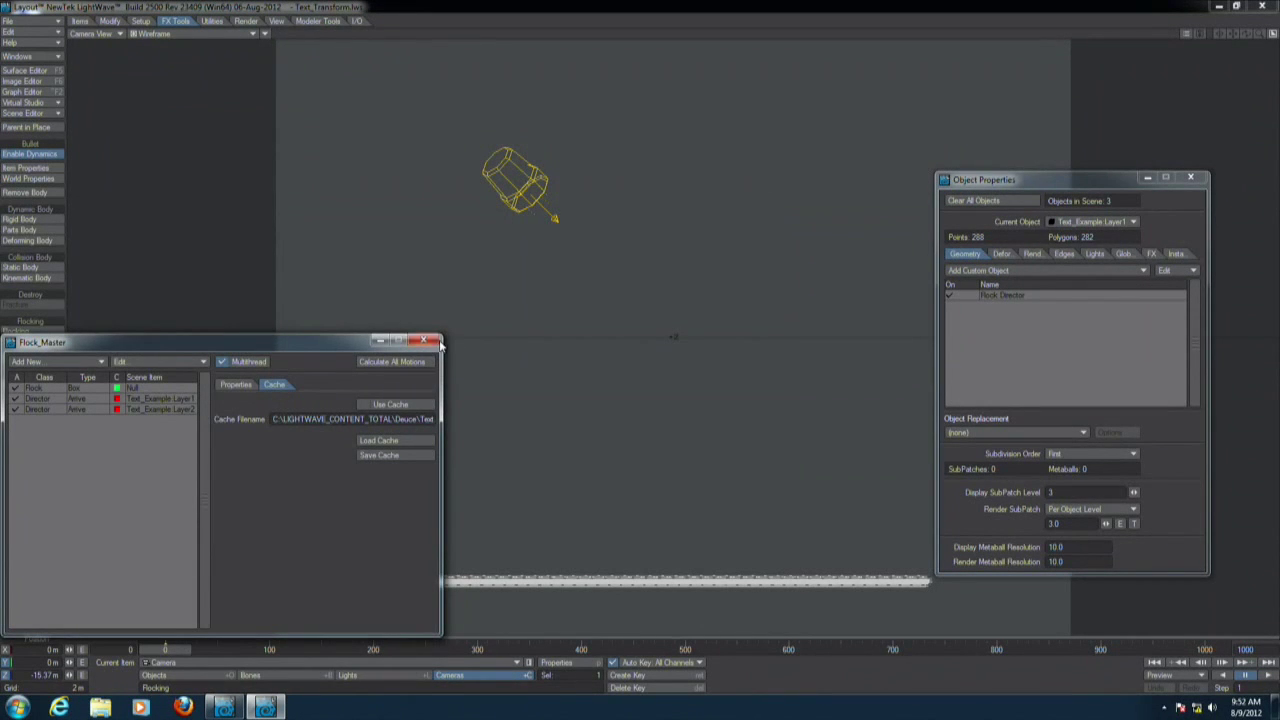
pyautogui.click(424, 341)
pyautogui.moveTo(1059, 179); pyautogui.dragTo(1189, 117)
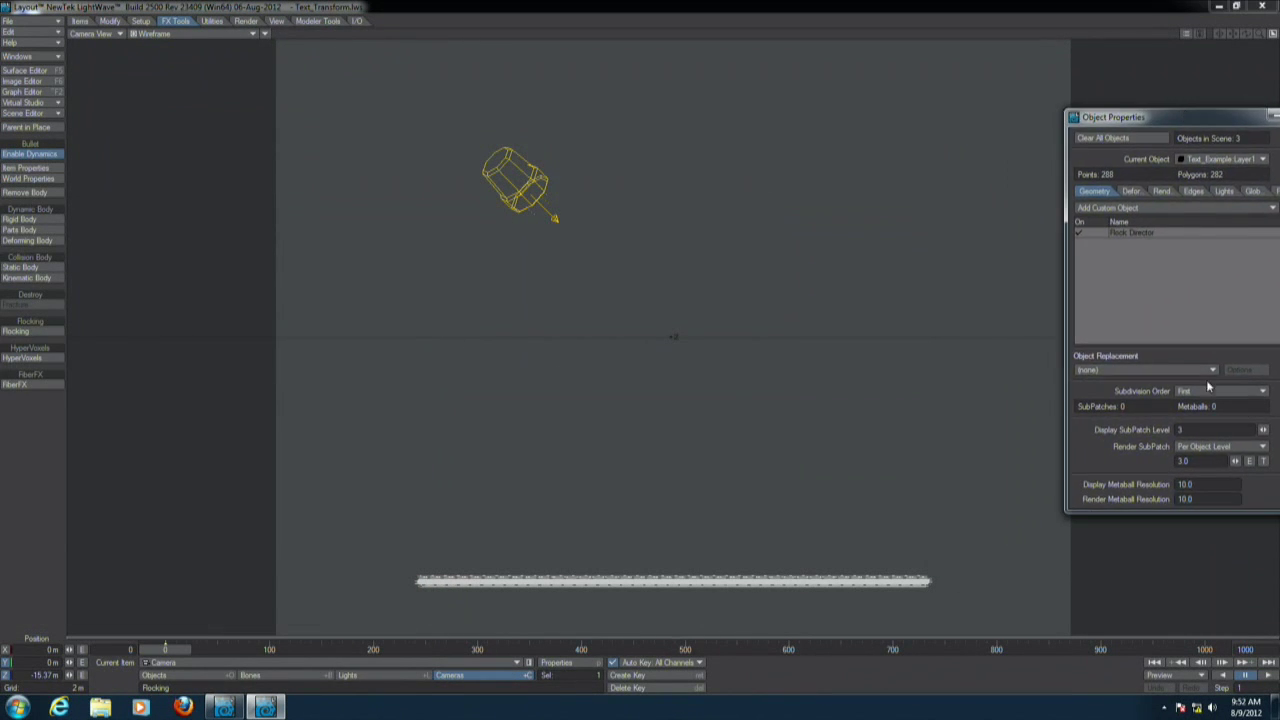
# Play back the text transform animation and clear the scene.
pyautogui.click(1270, 676)
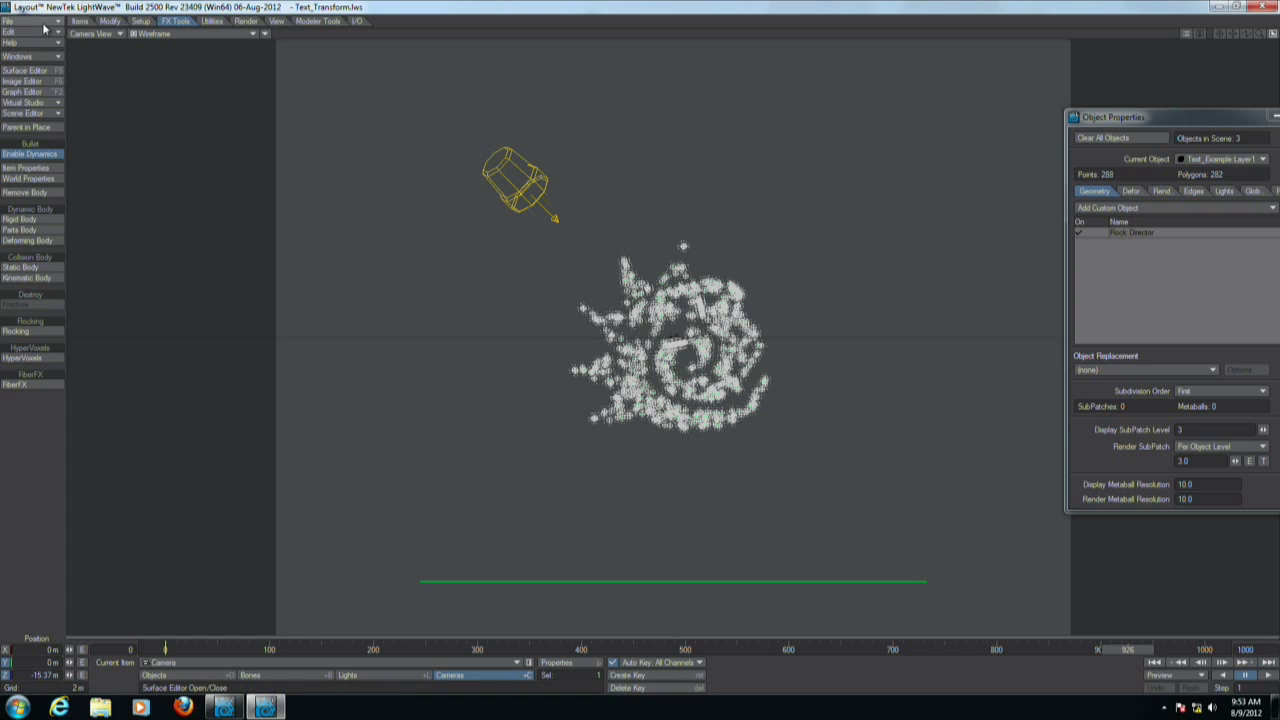
pyautogui.click(50, 19)
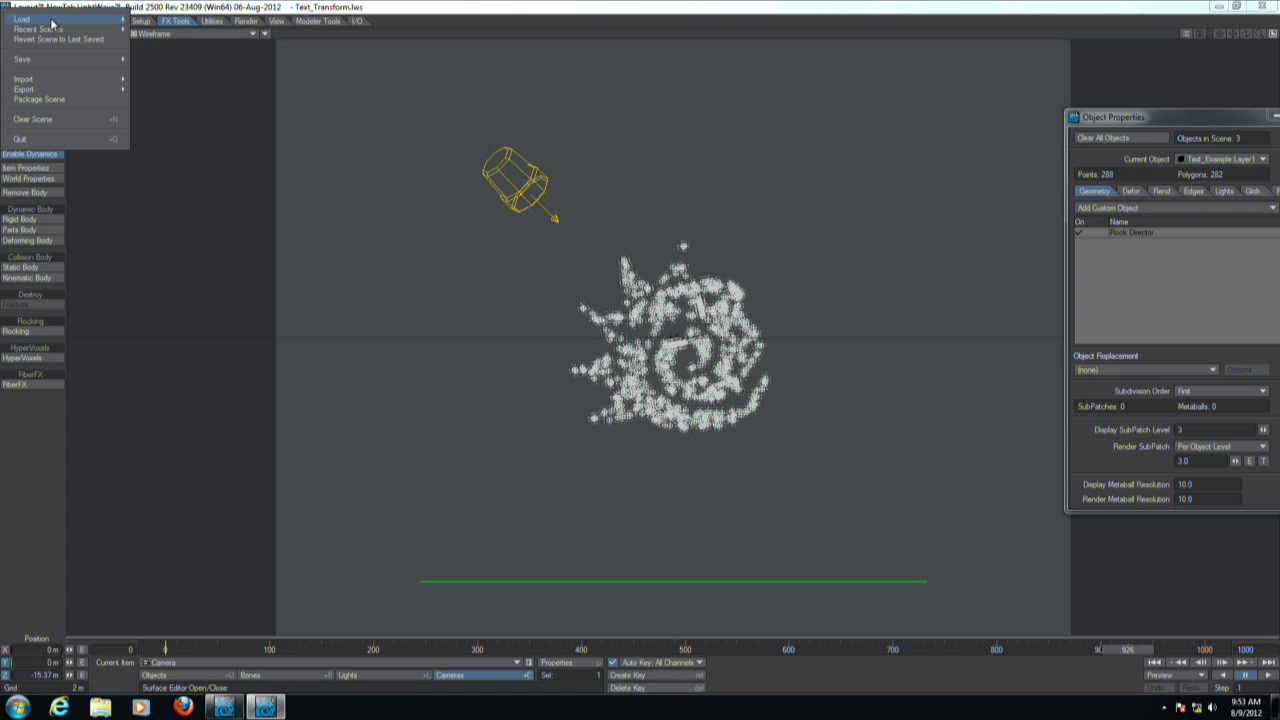
pyautogui.moveTo(52, 22)
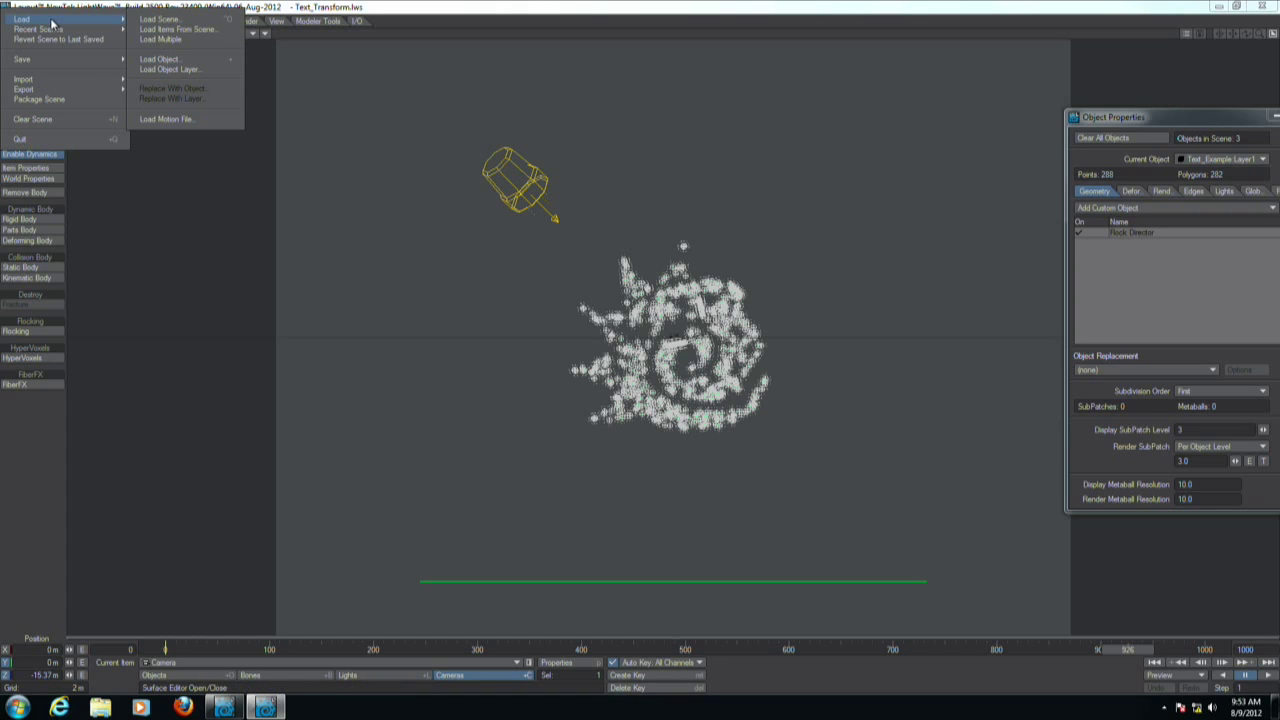
pyautogui.click(46, 118)
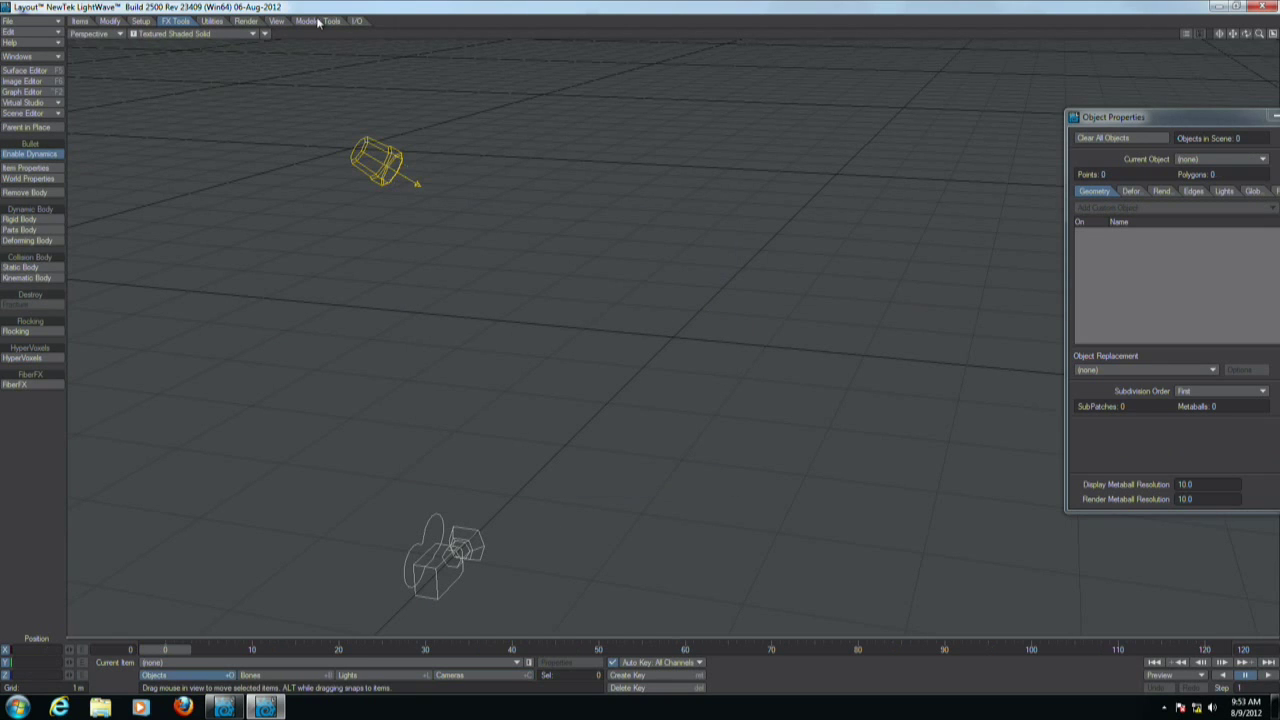
# Show the flocking settings and add a generator and a Goal director to the empty scene.
pyautogui.click(318, 22)
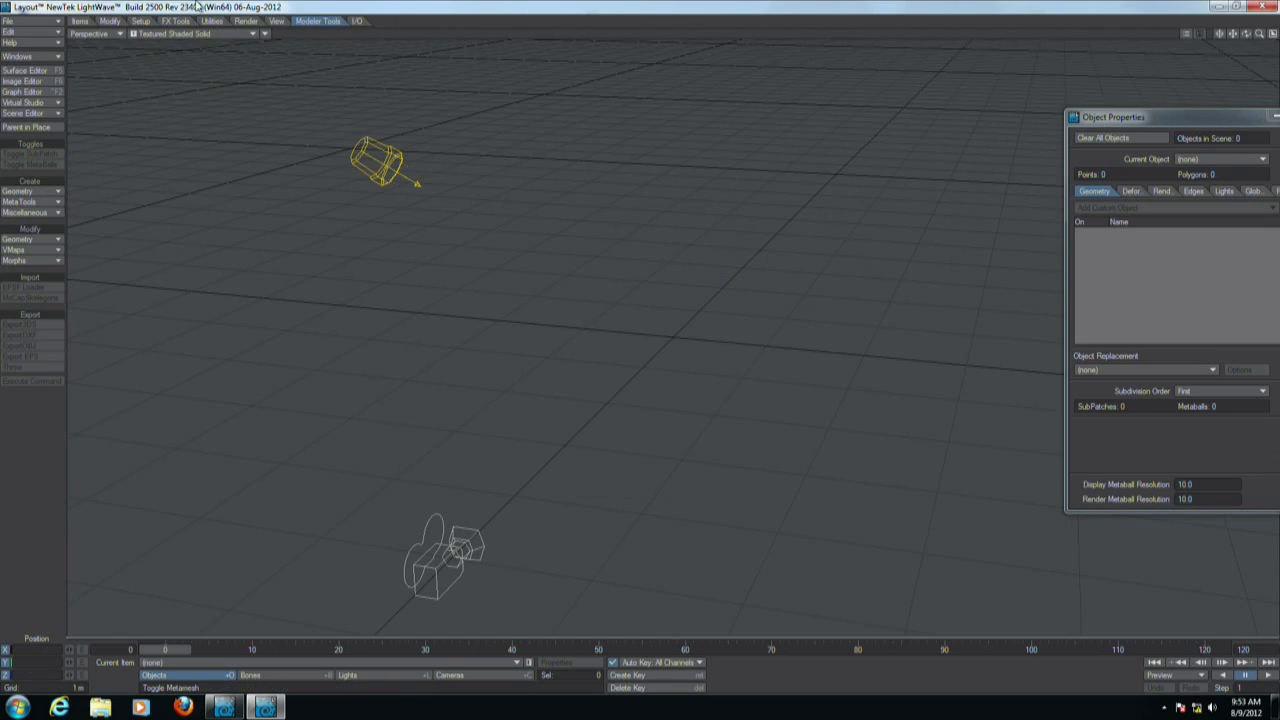
pyautogui.click(246, 22)
pyautogui.click(148, 22)
pyautogui.click(190, 22)
pyautogui.click(27, 328)
pyautogui.click(88, 361)
pyautogui.click(88, 368)
pyautogui.click(79, 364)
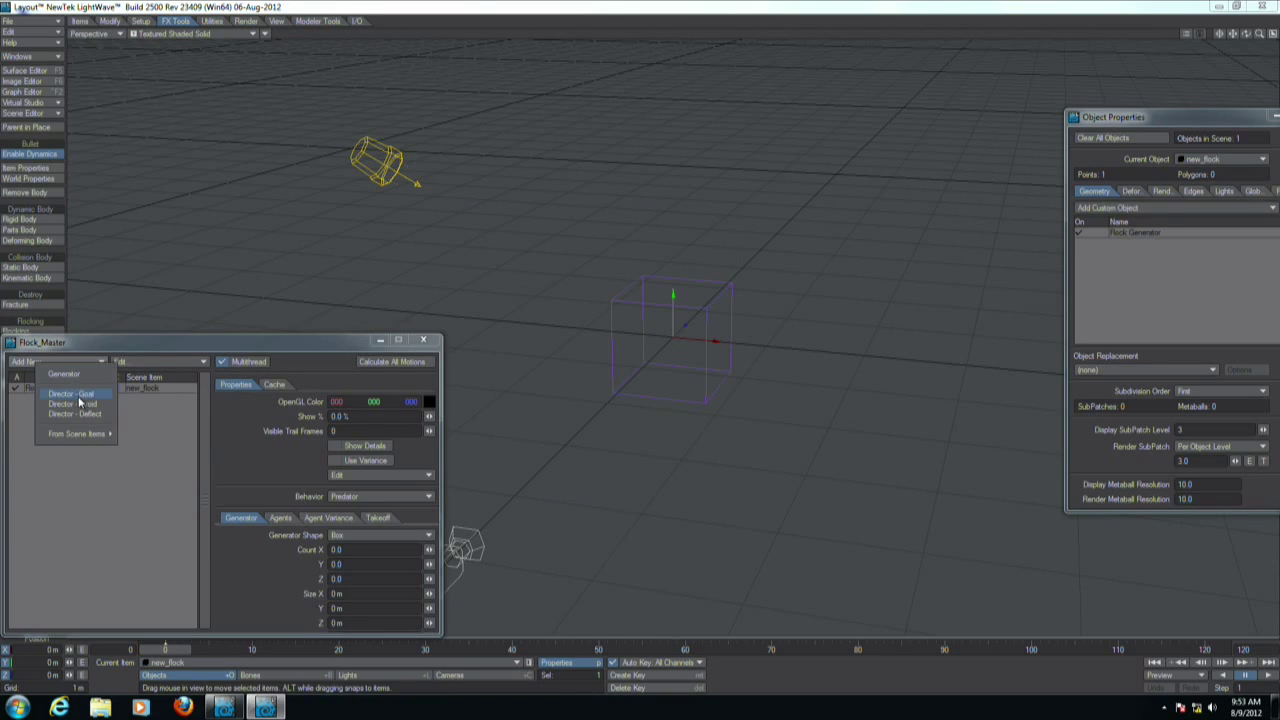
pyautogui.click(82, 400)
# Recolour the flock generator pale green by raising its green value to 255, and set the director's type to Path.
pyautogui.click(45, 388)
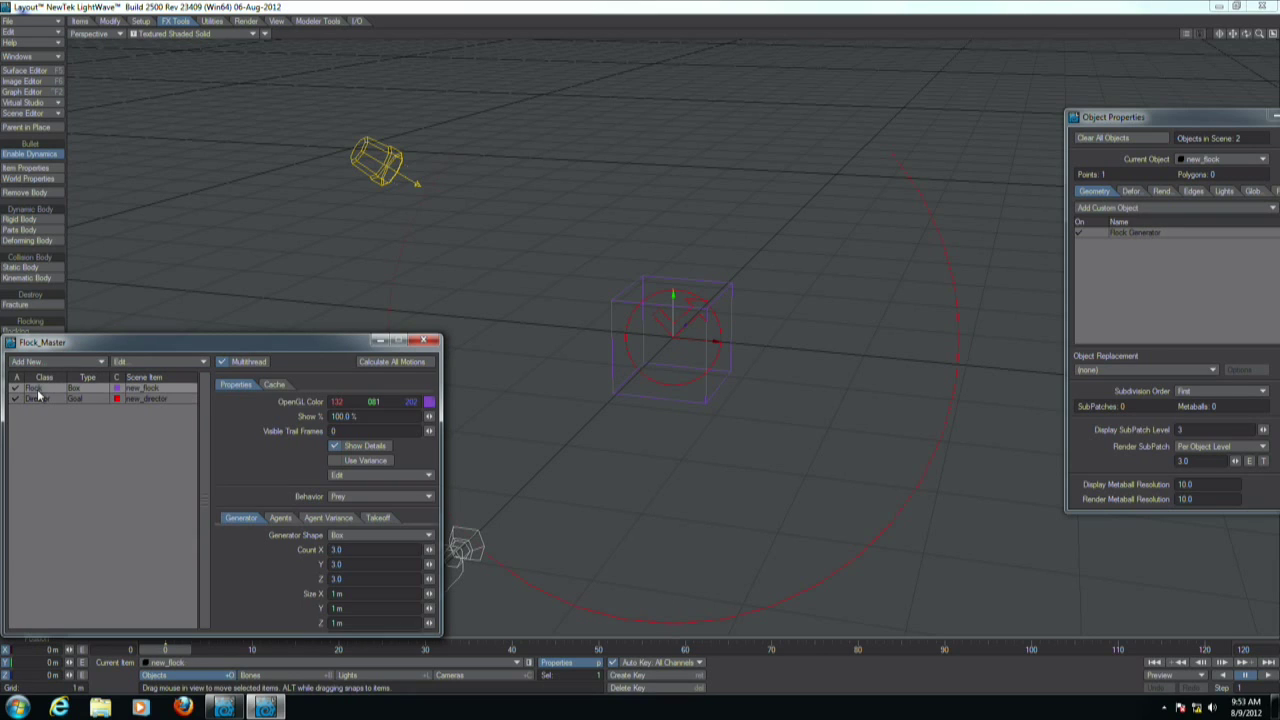
pyautogui.moveTo(381, 405); pyautogui.dragTo(480, 405)
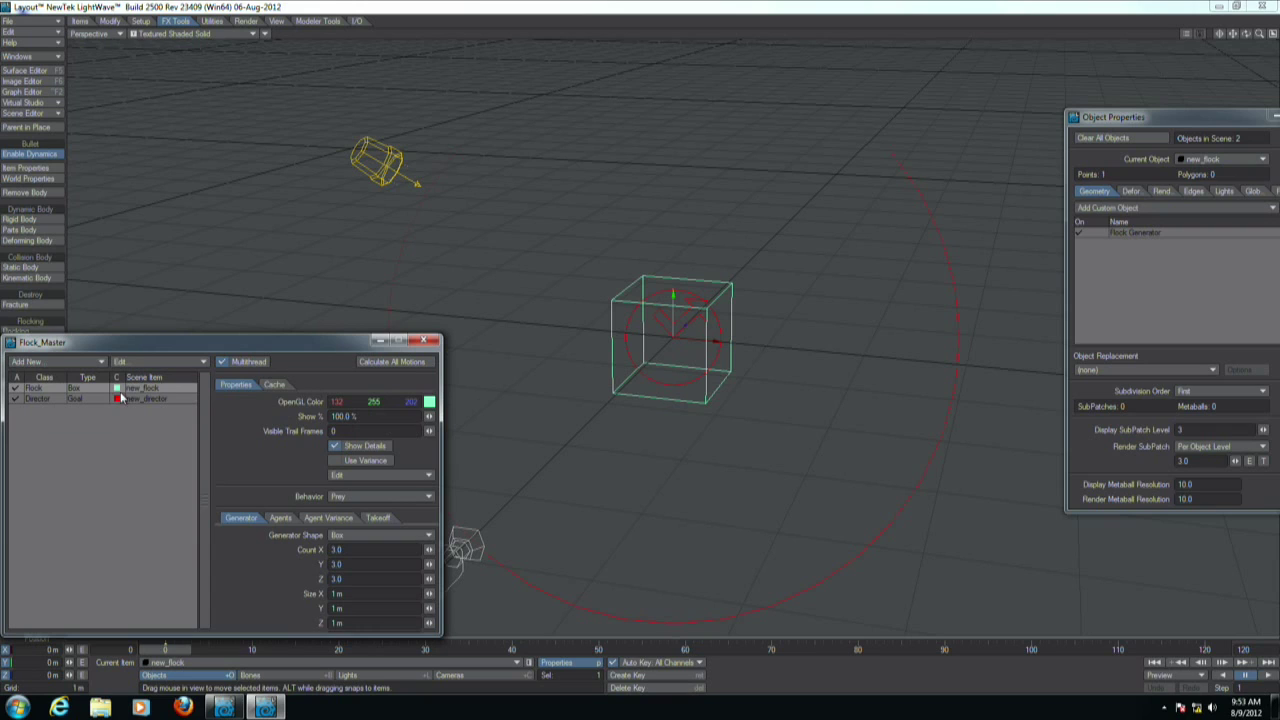
pyautogui.click(40, 398)
pyautogui.click(365, 423)
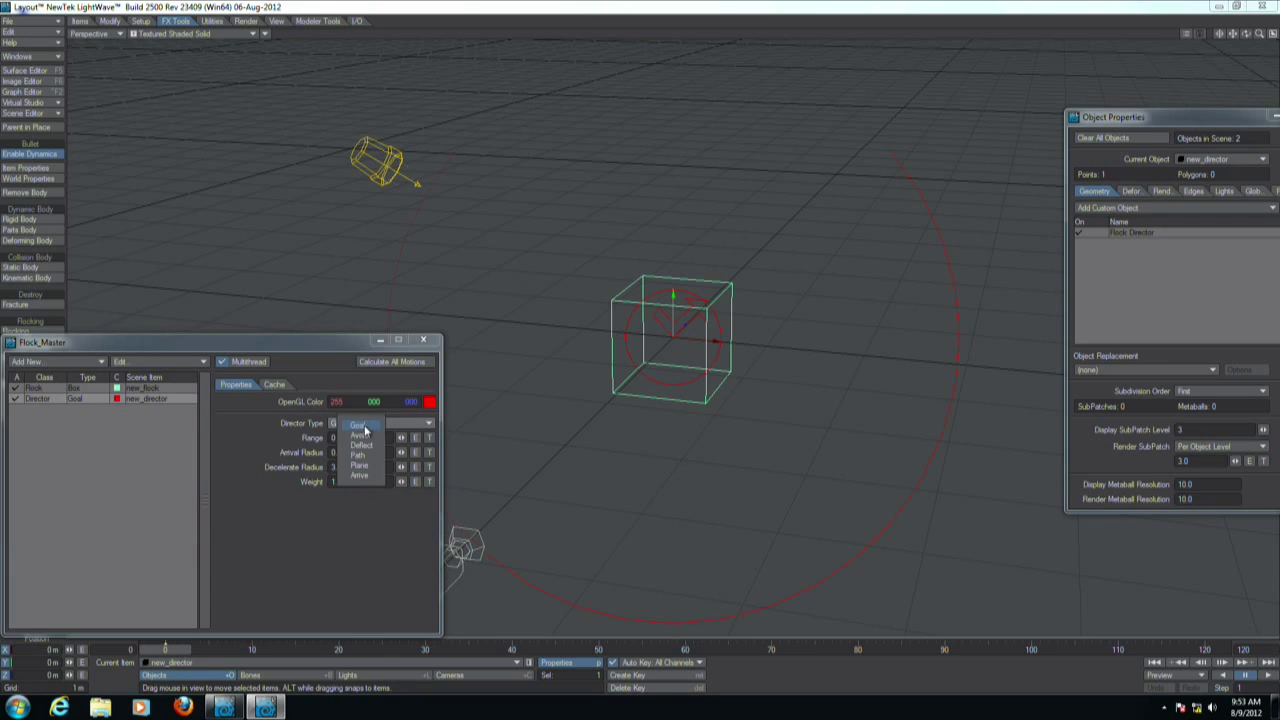
pyautogui.click(372, 456)
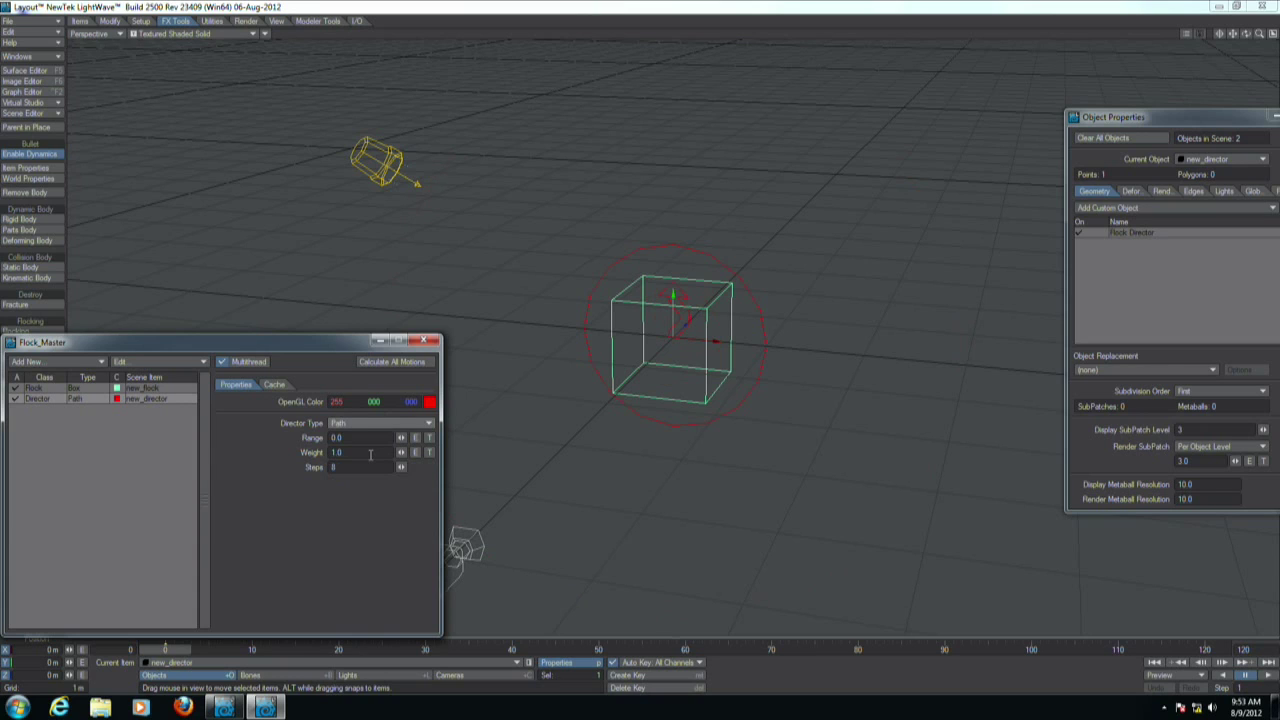
# Move the path director at frame 20 to about X 1.62 m, Z 10.46 m, and change its display colour to green.
pyautogui.click(341, 651)
pyautogui.moveTo(630, 458); pyautogui.dragTo(709, 430)
pyautogui.moveTo(822, 247); pyautogui.dragTo(932, 176)
pyautogui.click(370, 363)
pyautogui.moveTo(376, 404); pyautogui.dragTo(500, 404)
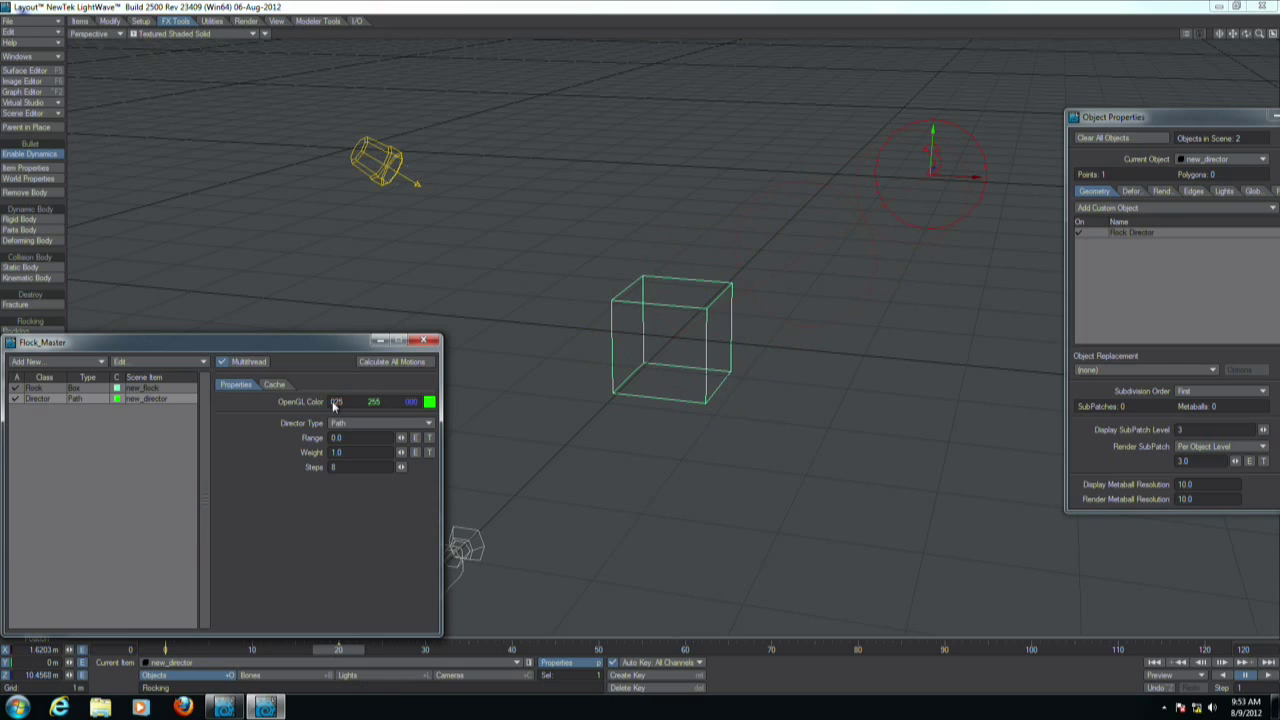
# Reposition the path director at frame 44, and at frame 62 move it to about X -14.64 m, Z 22.18 m.
pyautogui.moveTo(333, 650); pyautogui.dragTo(546, 650)
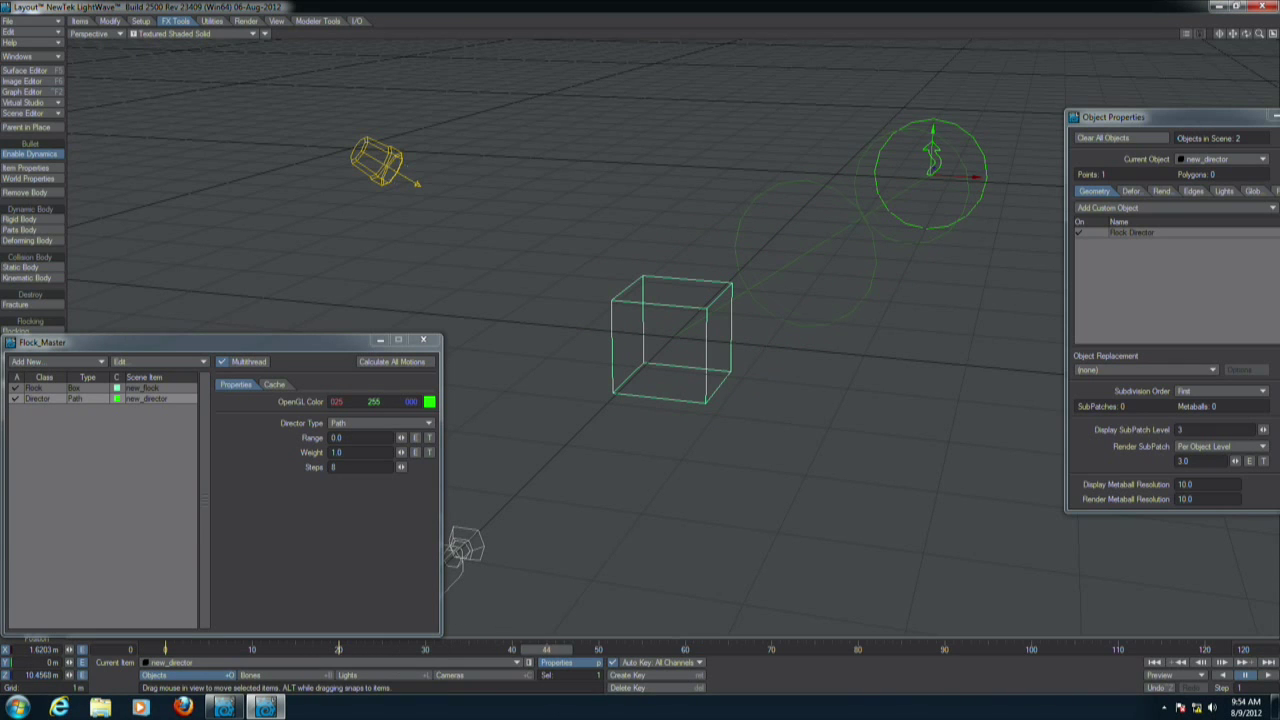
pyautogui.moveTo(892, 297); pyautogui.dragTo(891, 284)
pyautogui.click(703, 650)
pyautogui.moveTo(975, 622); pyautogui.dragTo(848, 583)
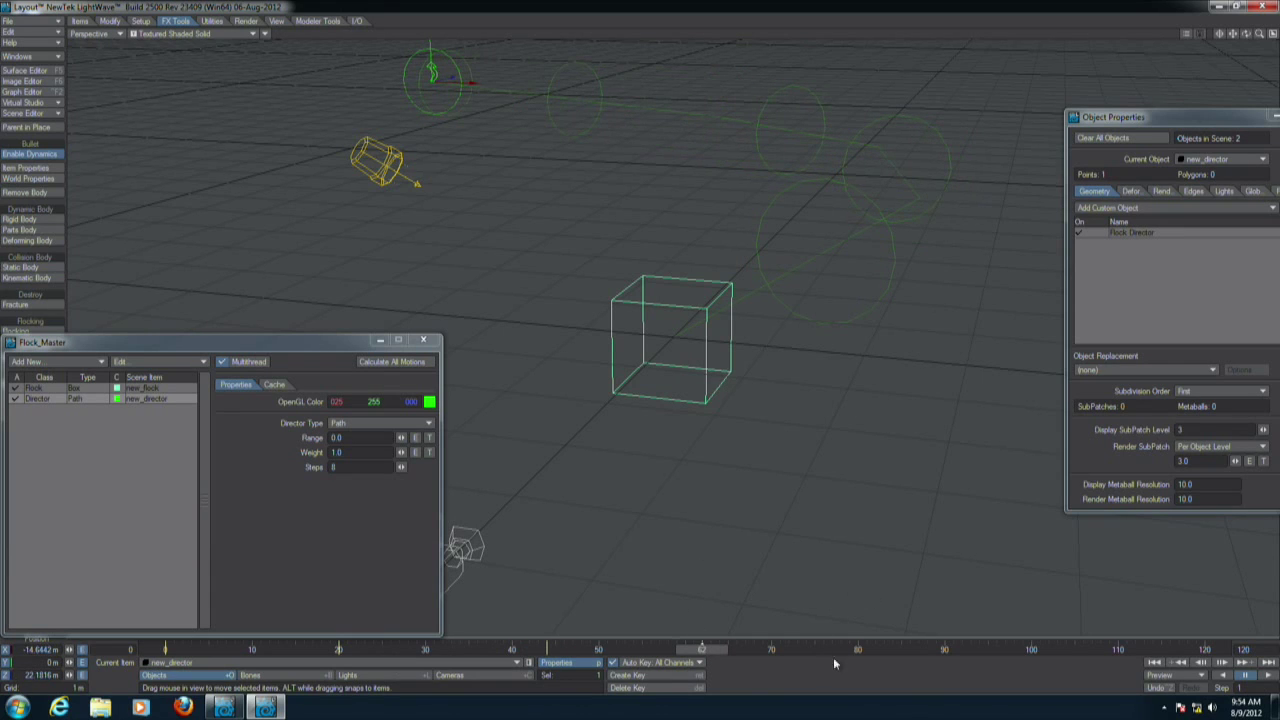
# Move the director to about X -19.59 m, Z 17.37 m at frame 81 and X -14.51 m, Z 7.63 m at frame 101, and calculate all motions.
pyautogui.click(867, 650)
pyautogui.moveTo(939, 200); pyautogui.dragTo(866, 270)
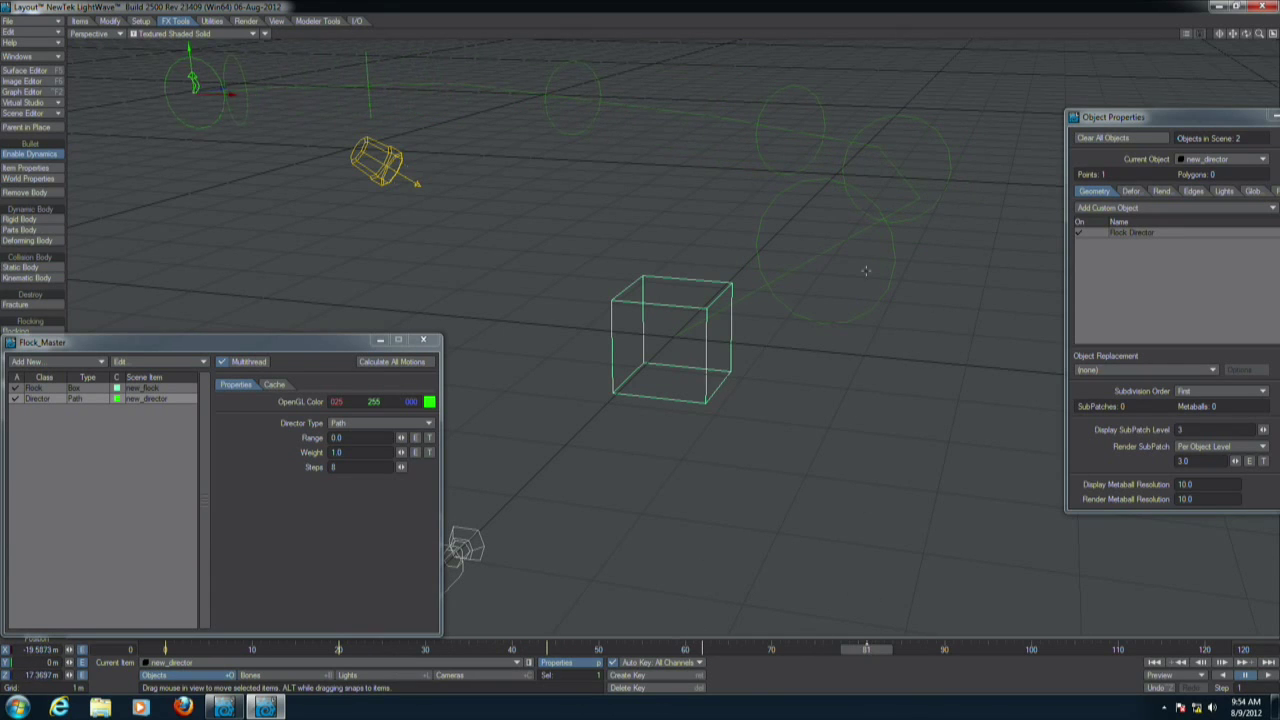
pyautogui.click(1040, 653)
pyautogui.moveTo(812, 79)
pyautogui.mouseDown()
pyautogui.moveTo(793, 94)
pyautogui.moveTo(812, 79)
pyautogui.mouseUp()
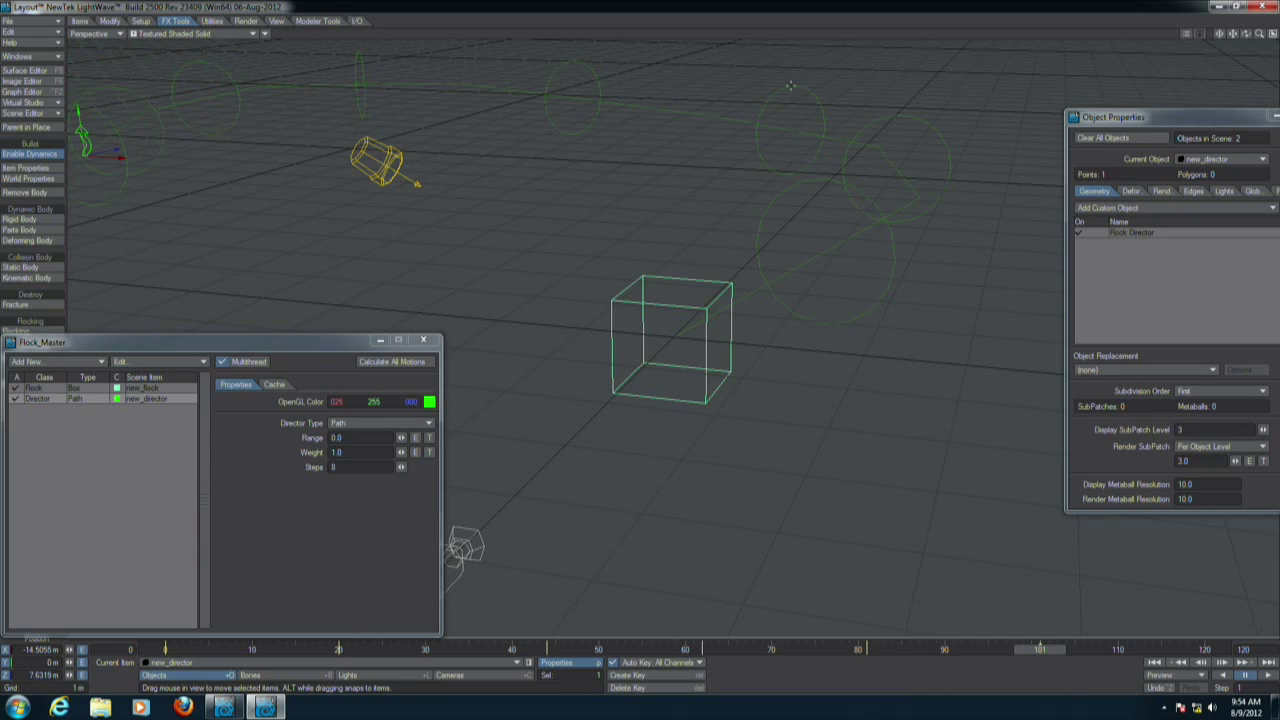
pyautogui.click(398, 363)
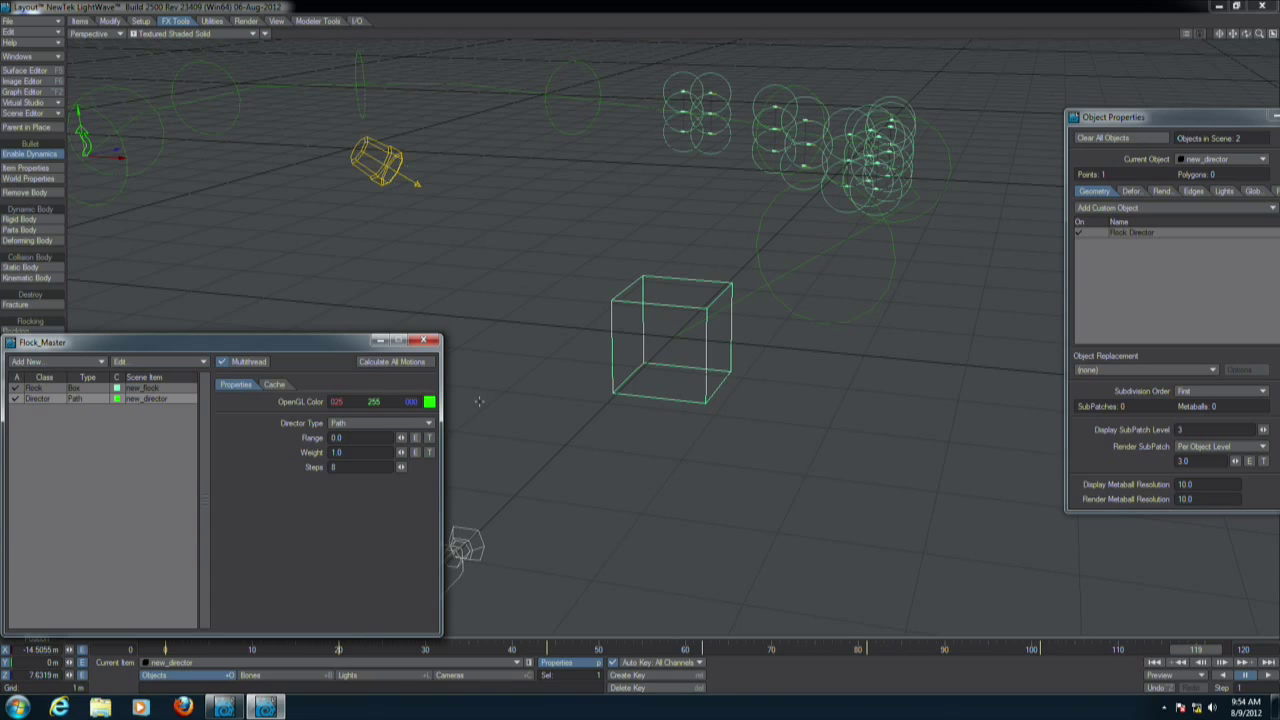
# Load the recent scene Race_Track.lws without saving the current one.
pyautogui.click(33, 24)
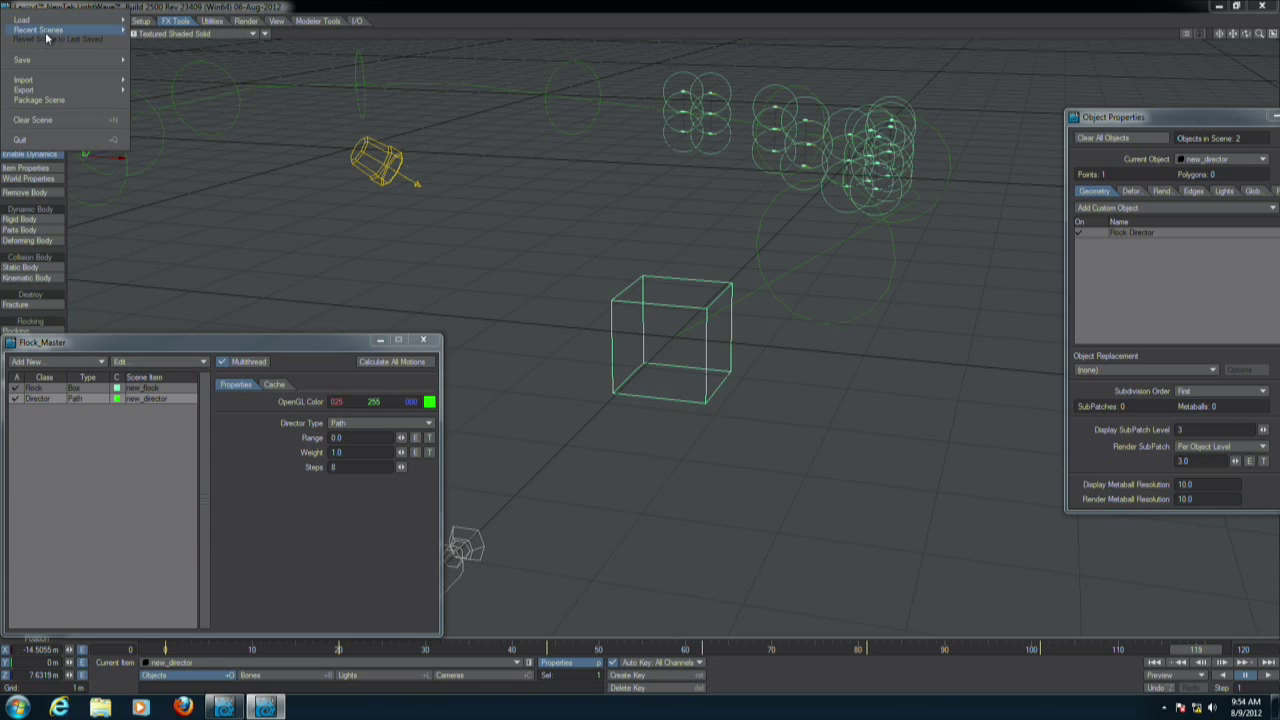
pyautogui.moveTo(40, 30)
pyautogui.click(262, 101)
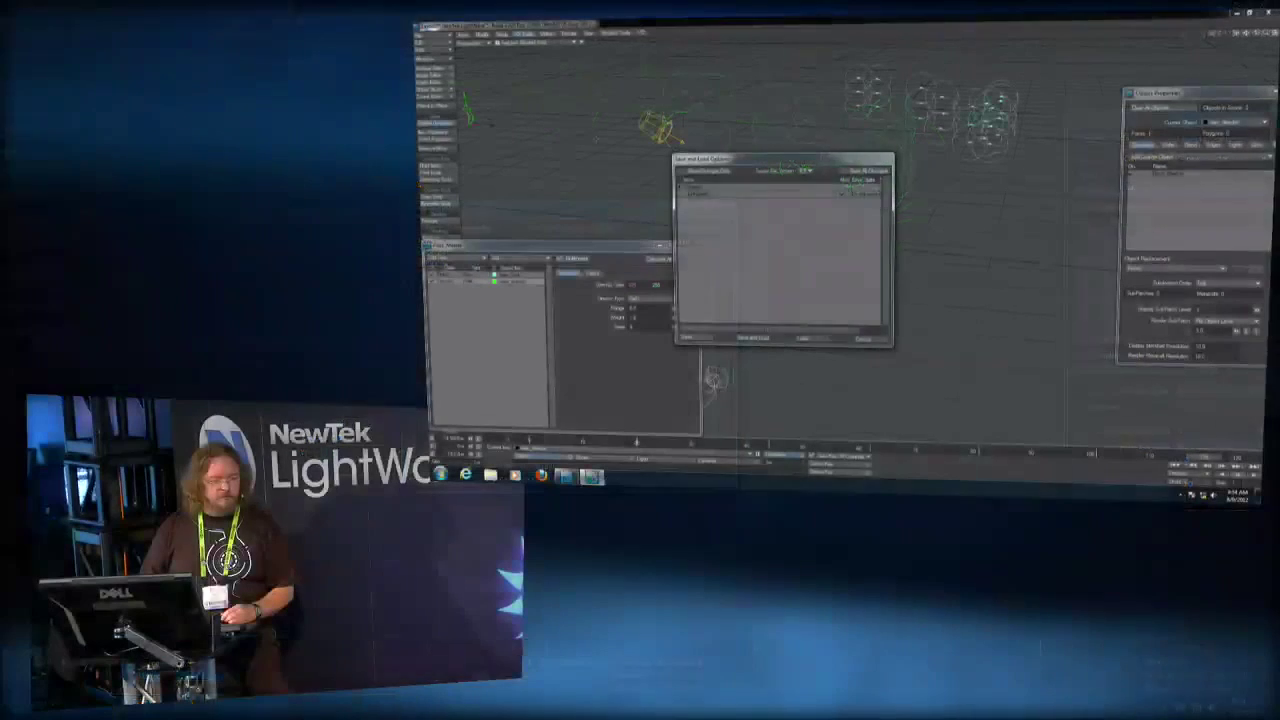
pyautogui.click(807, 336)
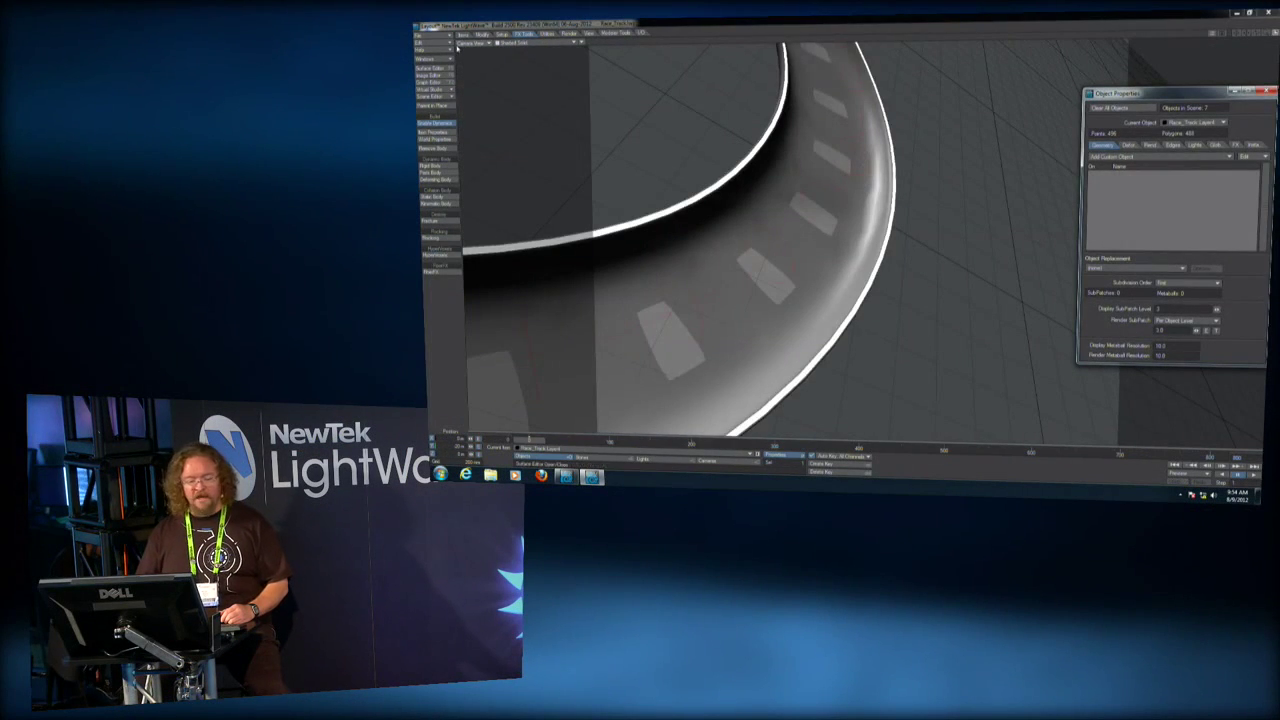
# Show the race track scene's flocking settings and load Race.fcache as the motion cache.
pyautogui.click(438, 256)
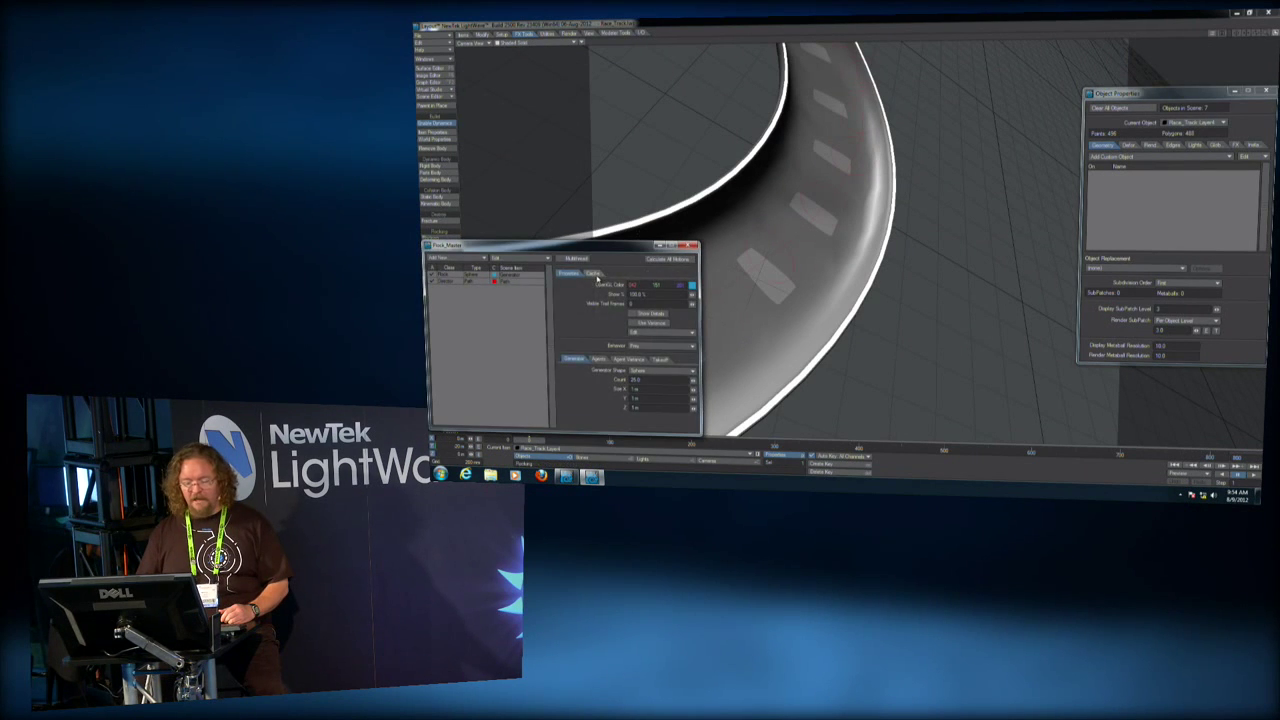
pyautogui.click(593, 273)
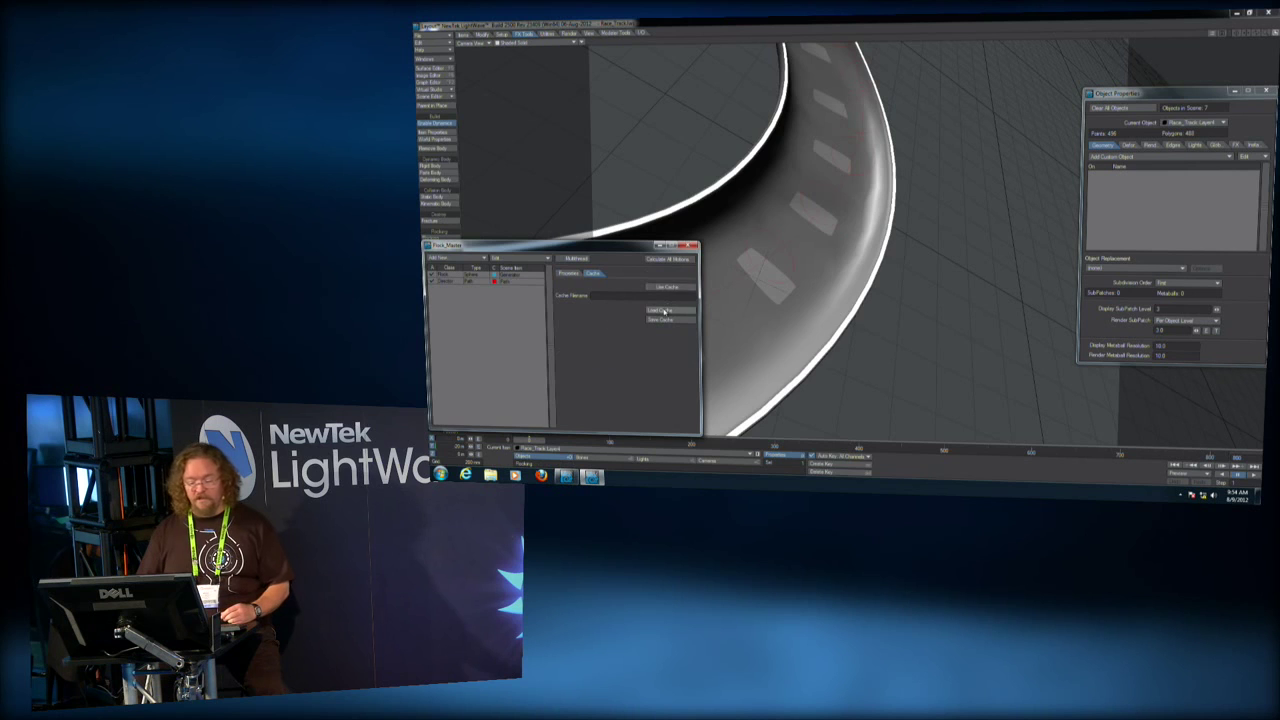
pyautogui.click(663, 311)
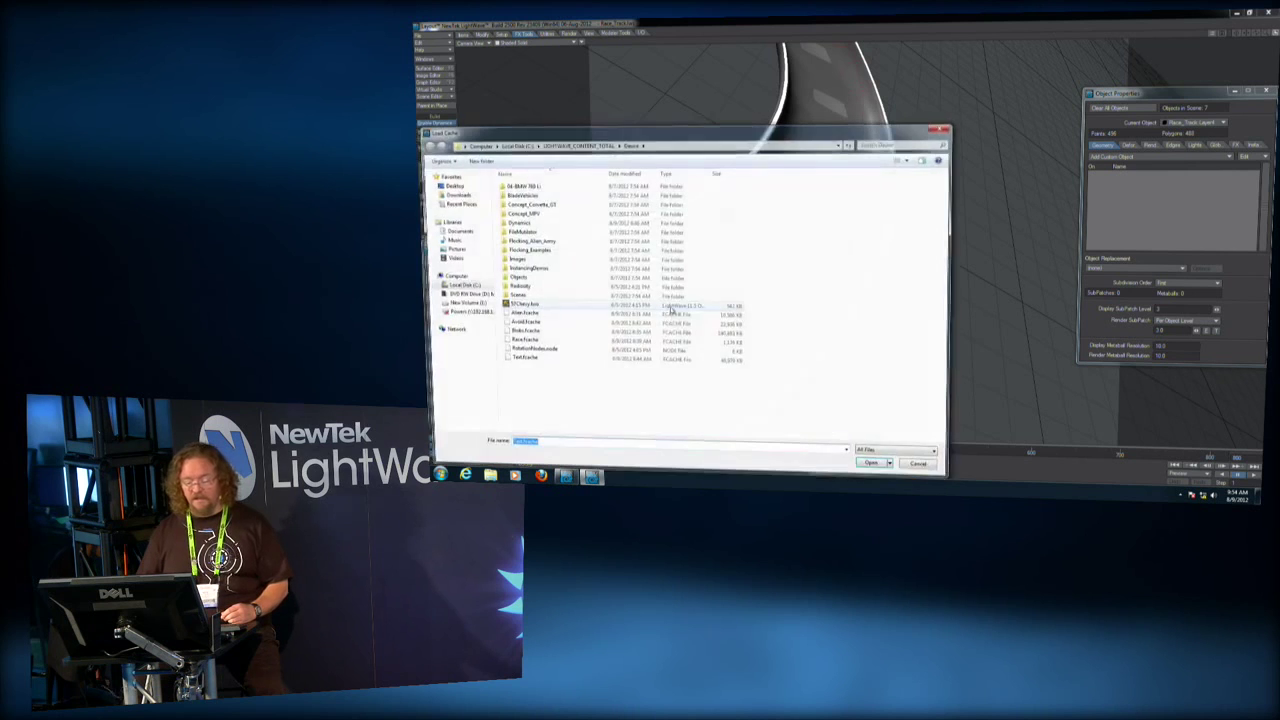
pyautogui.doubleClick(524, 340)
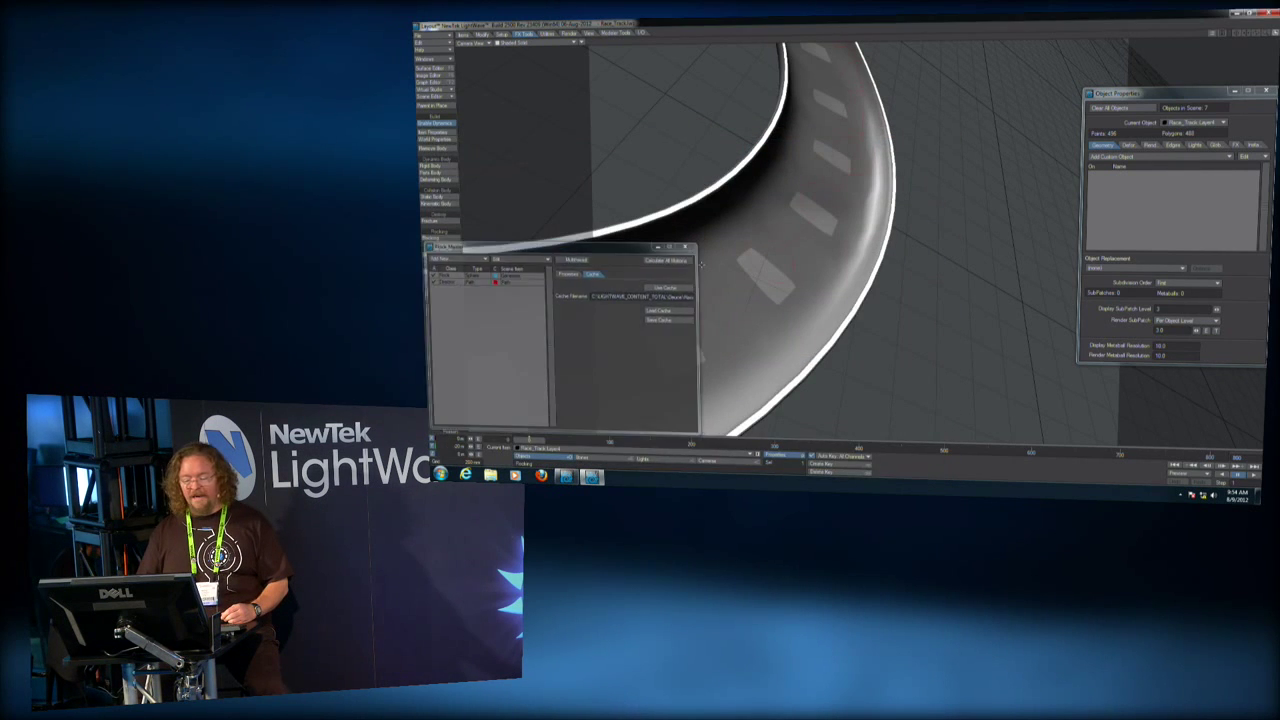
# Close the flocking settings and the Object Properties window, and play back the race track animation.
pyautogui.click(693, 245)
pyautogui.click(1268, 92)
pyautogui.click(1255, 479)
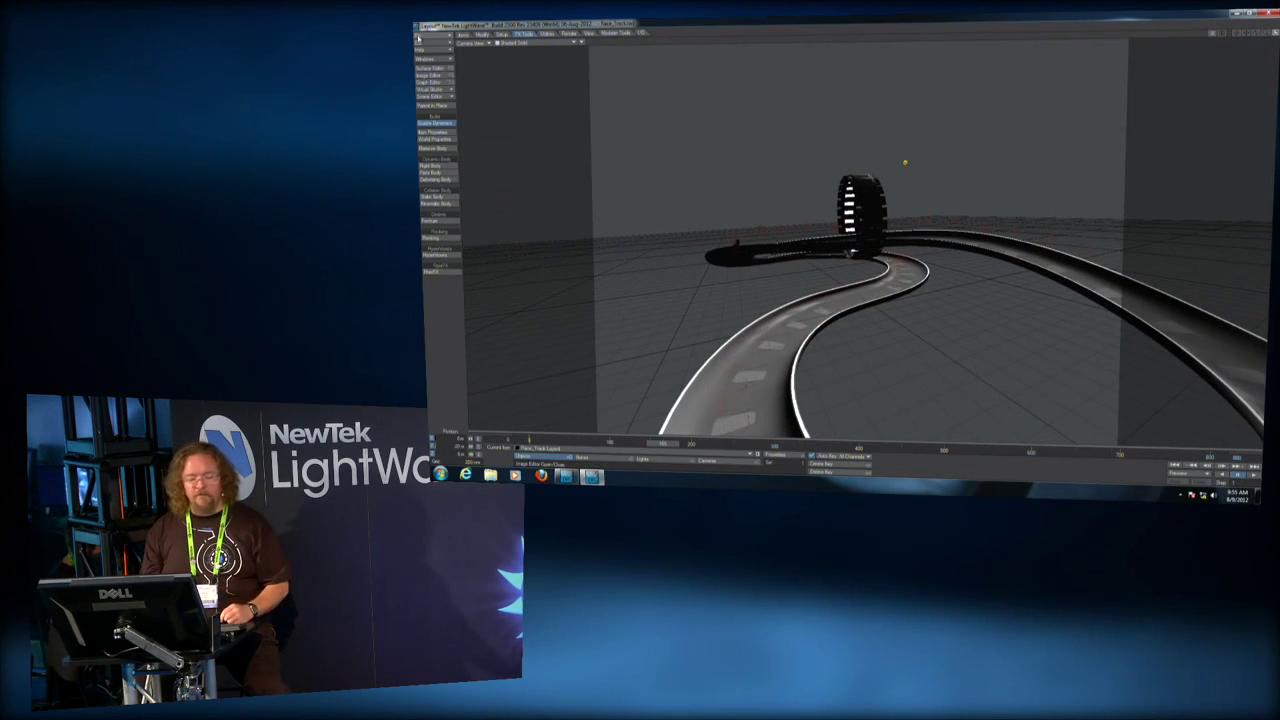
# Load the recent scene Avoid_Mesh.lws without saving the race track scene.
pyautogui.click(418, 38)
pyautogui.moveTo(465, 36)
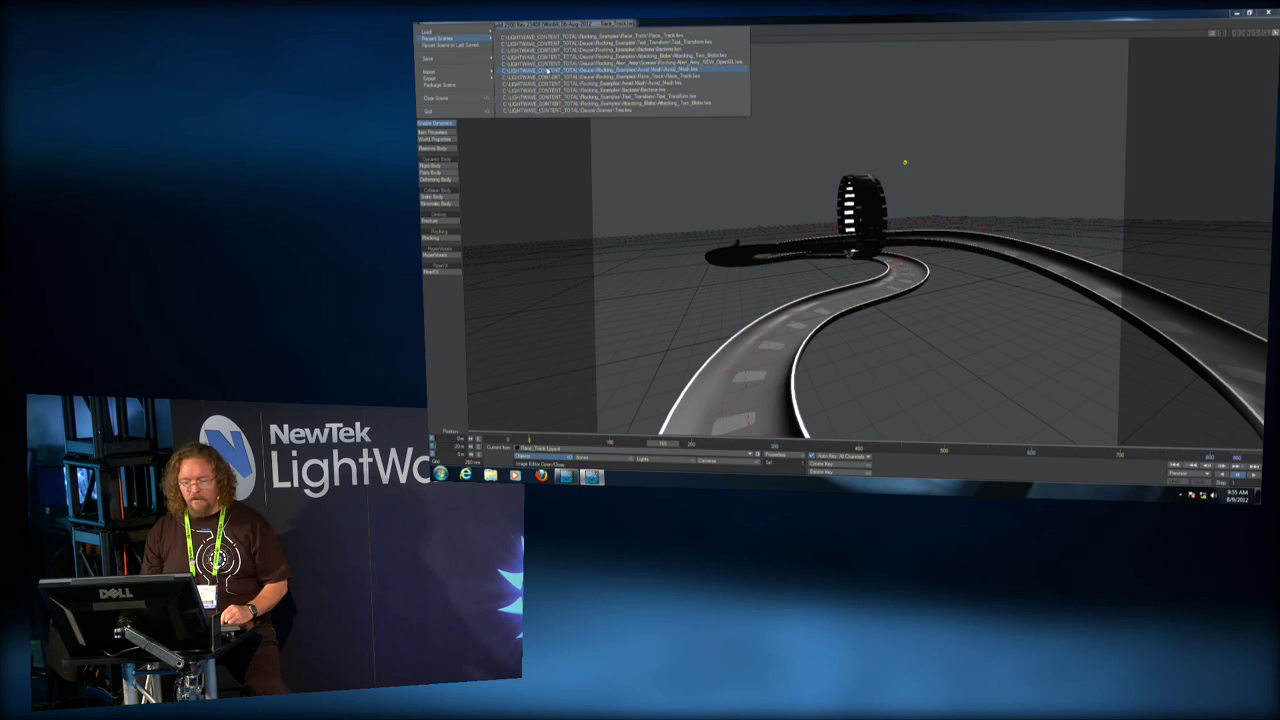
pyautogui.click(560, 69)
pyautogui.click(806, 339)
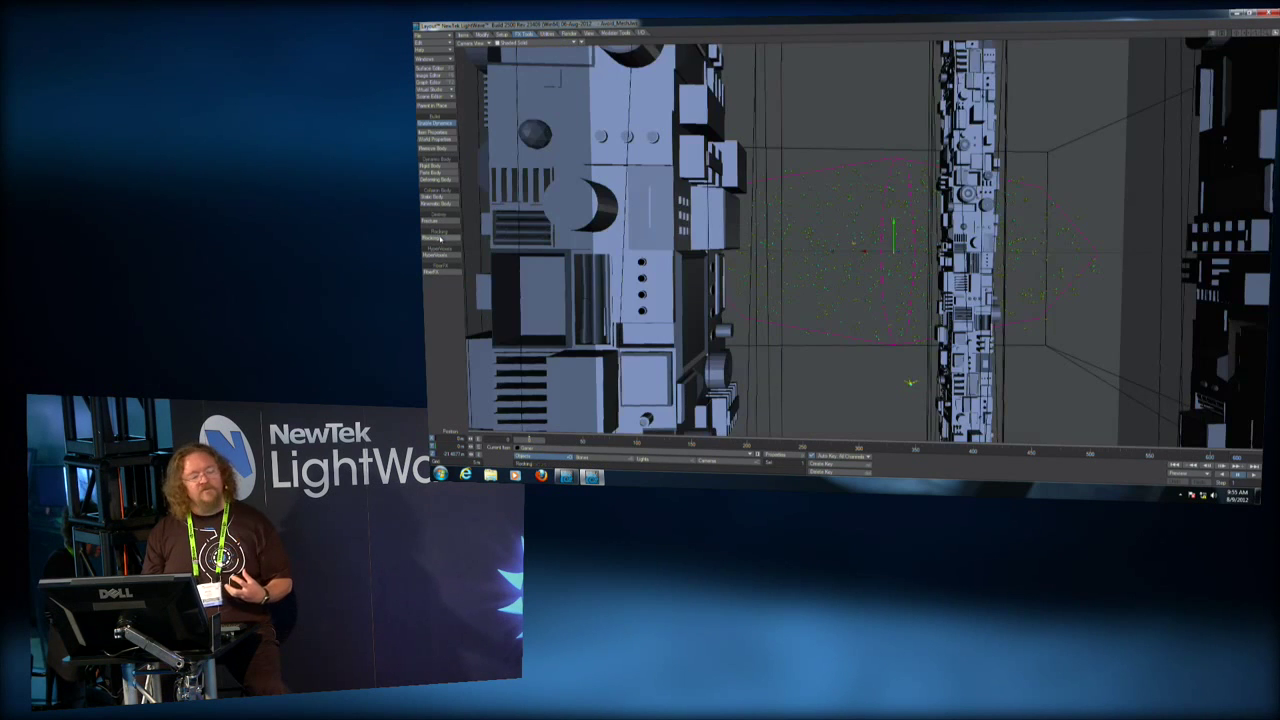
# Load Avoid.fcache as the mesh-avoiding flock's motion cache and close the flocking settings.
pyautogui.click(442, 240)
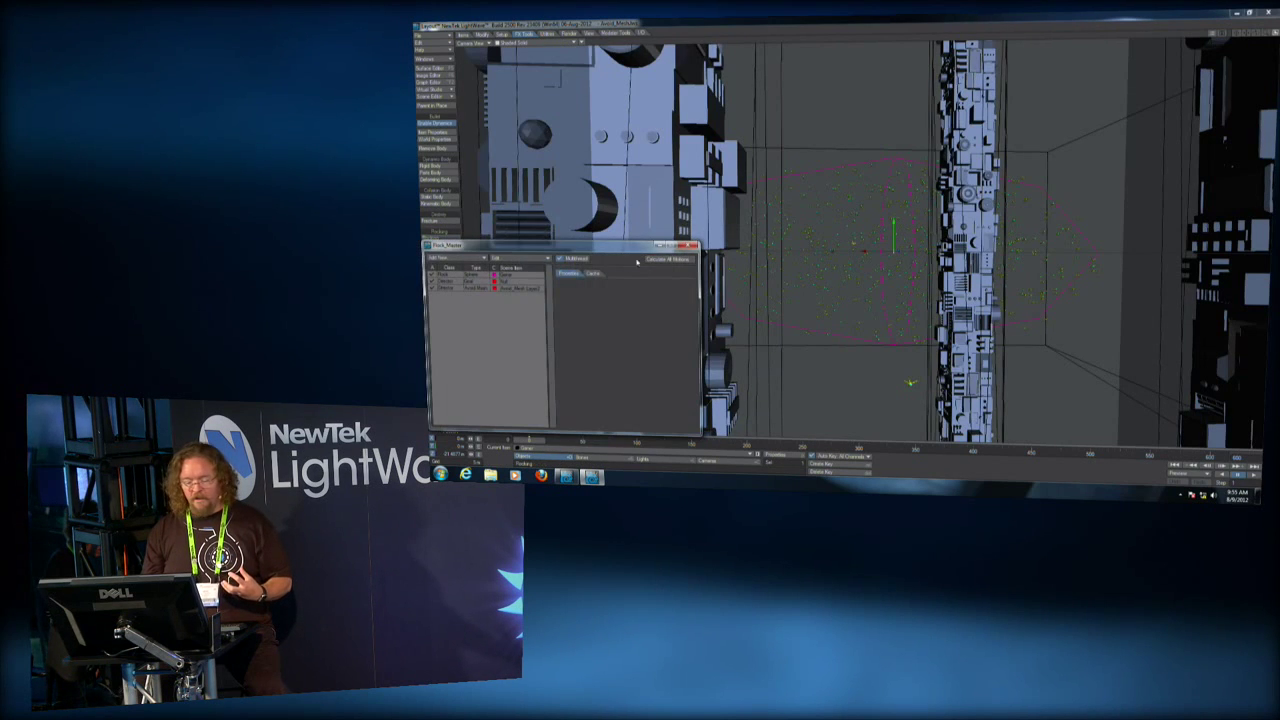
pyautogui.click(593, 273)
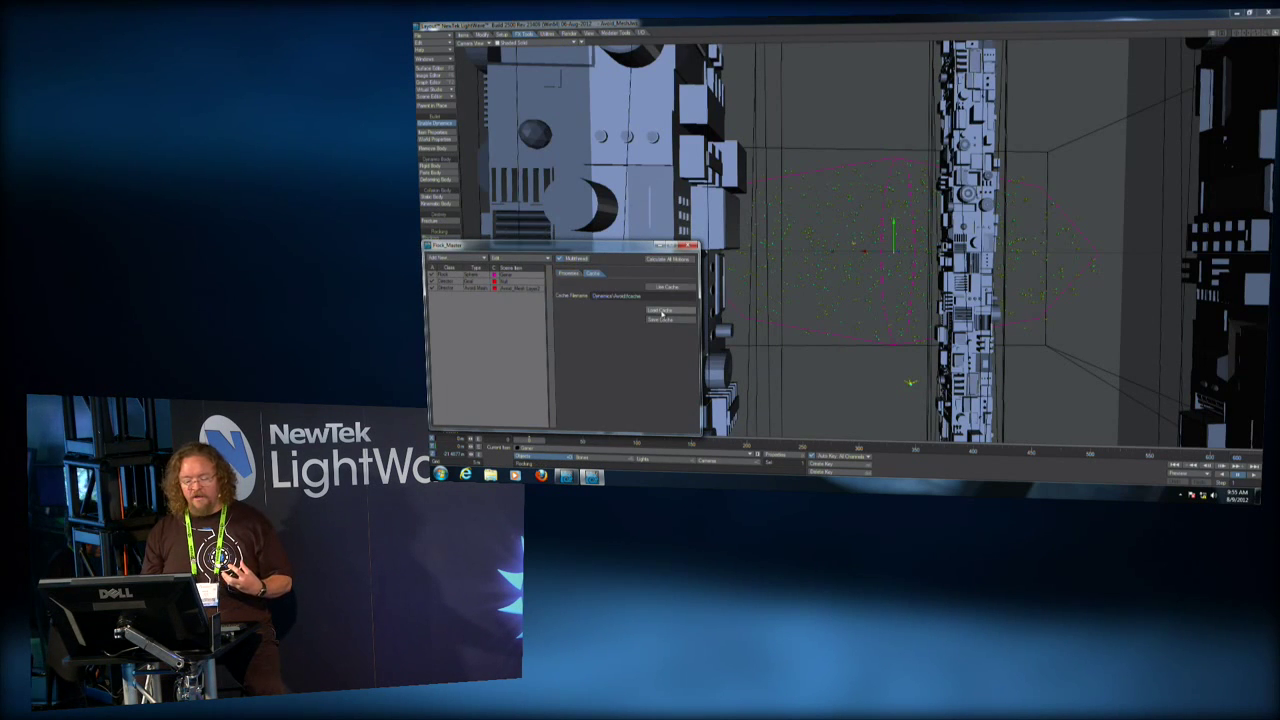
pyautogui.click(661, 313)
pyautogui.doubleClick(546, 332)
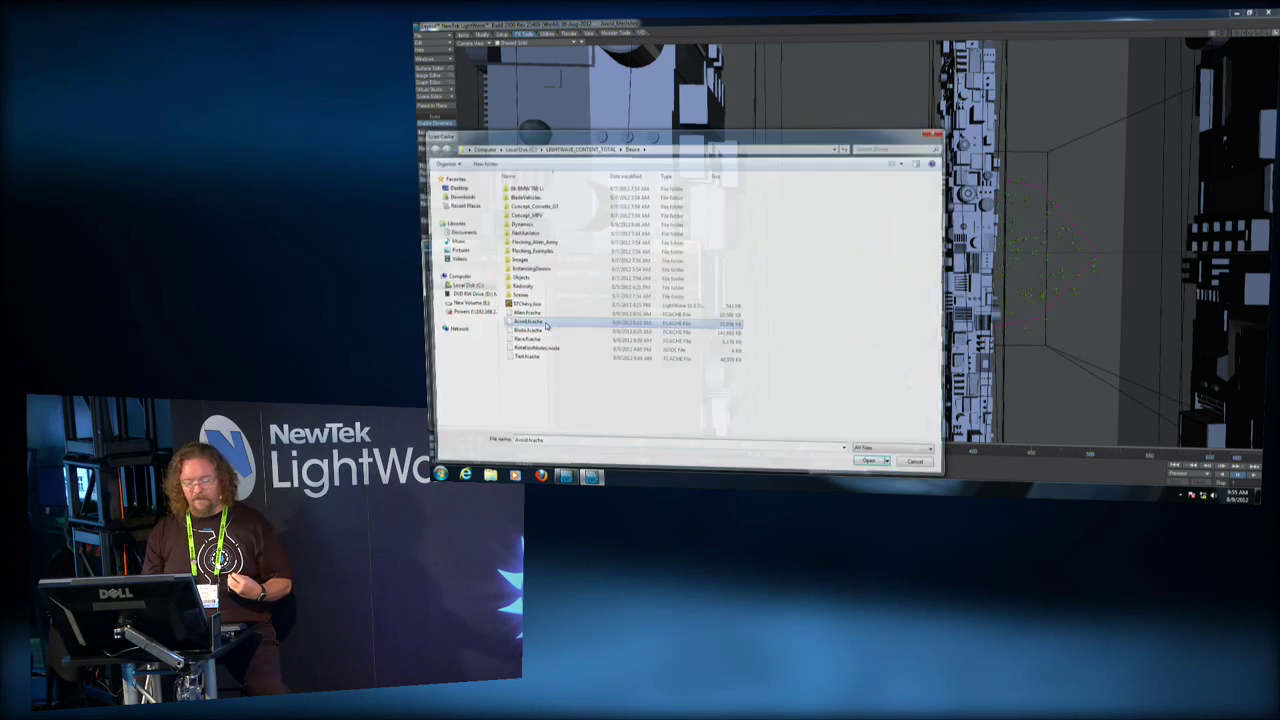
pyautogui.click(691, 245)
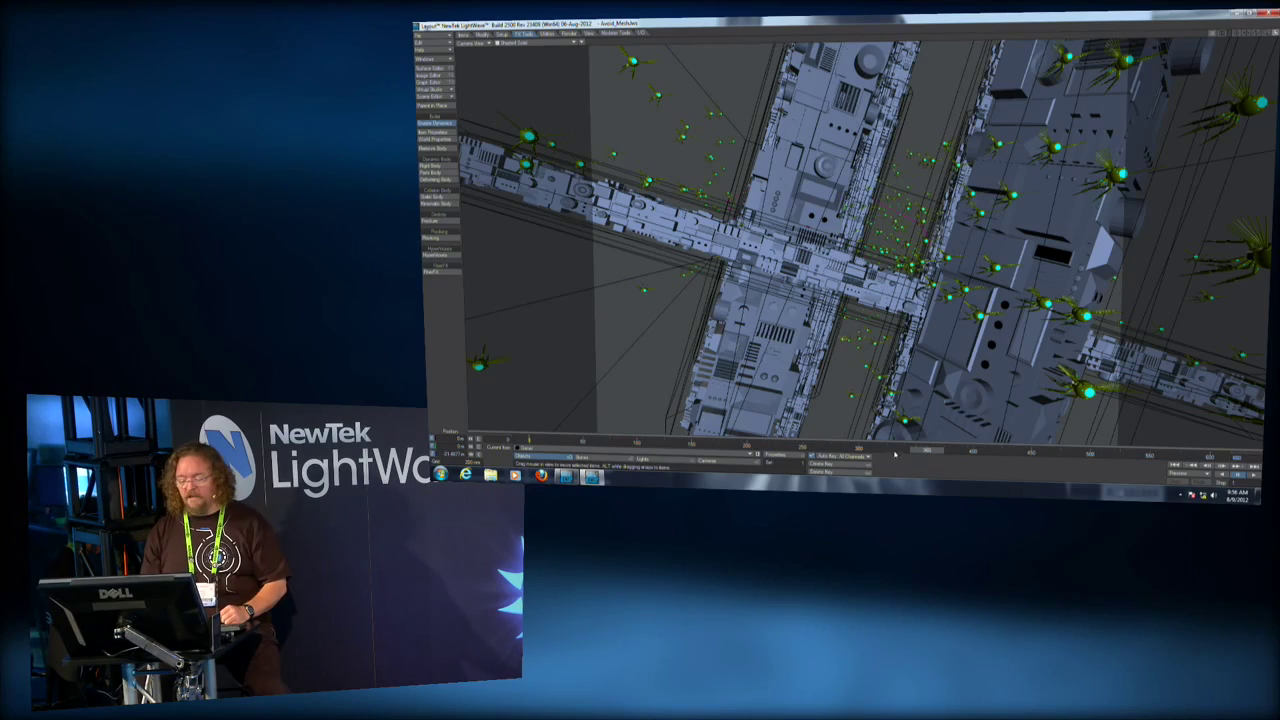
# Scrub through the flock's animation to frame 443 and switch the camera view's display mode to VPR.
pyautogui.moveTo(925, 453); pyautogui.dragTo(816, 448)
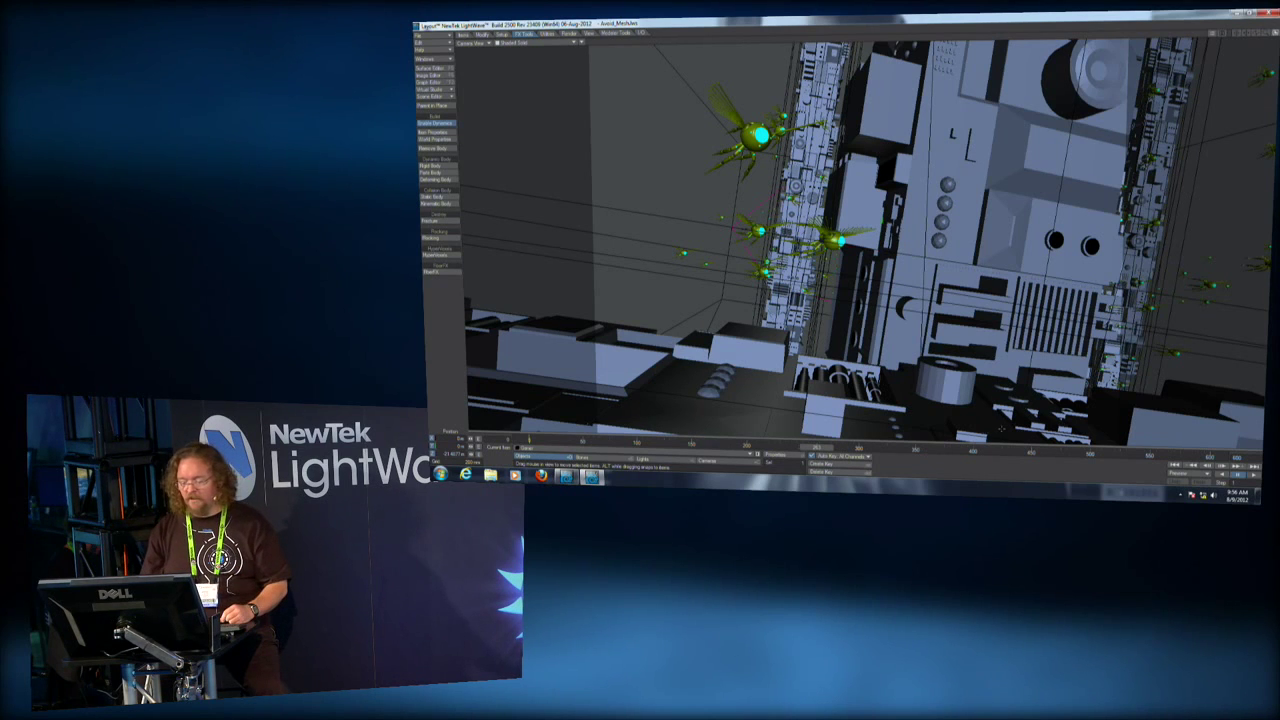
pyautogui.moveTo(817, 448); pyautogui.dragTo(1022, 453)
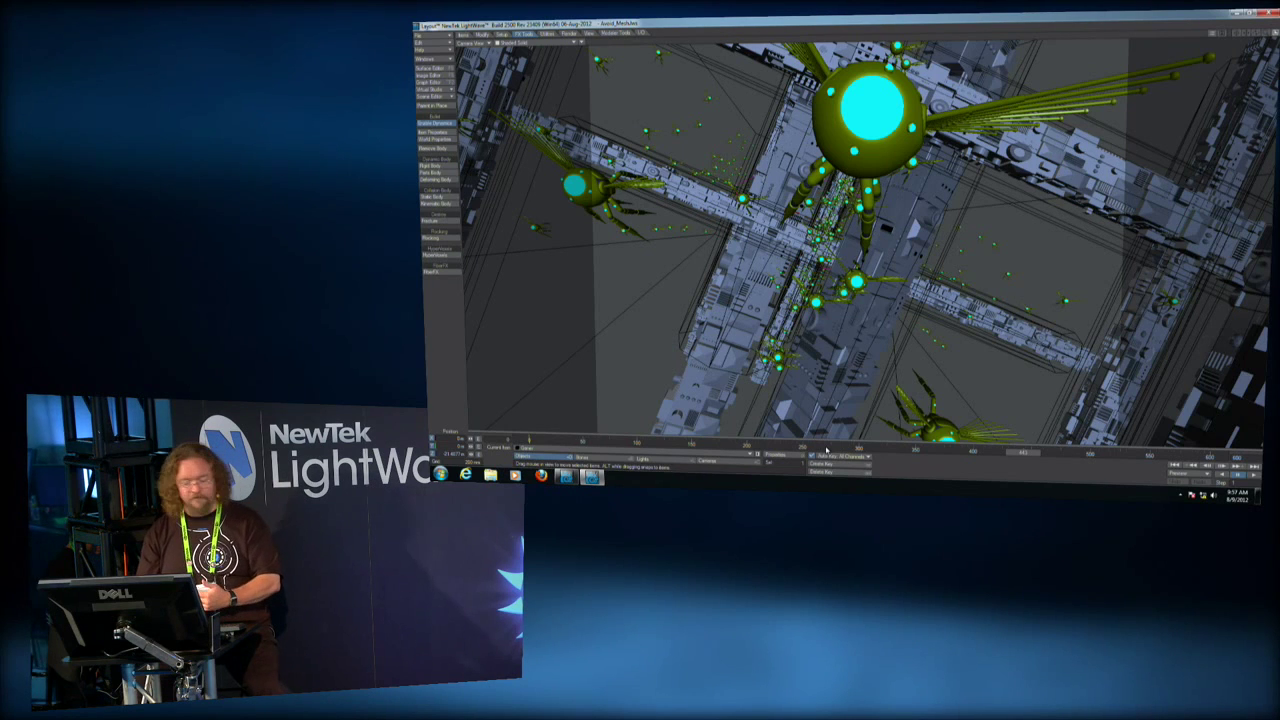
pyautogui.click(420, 35)
pyautogui.moveTo(440, 38)
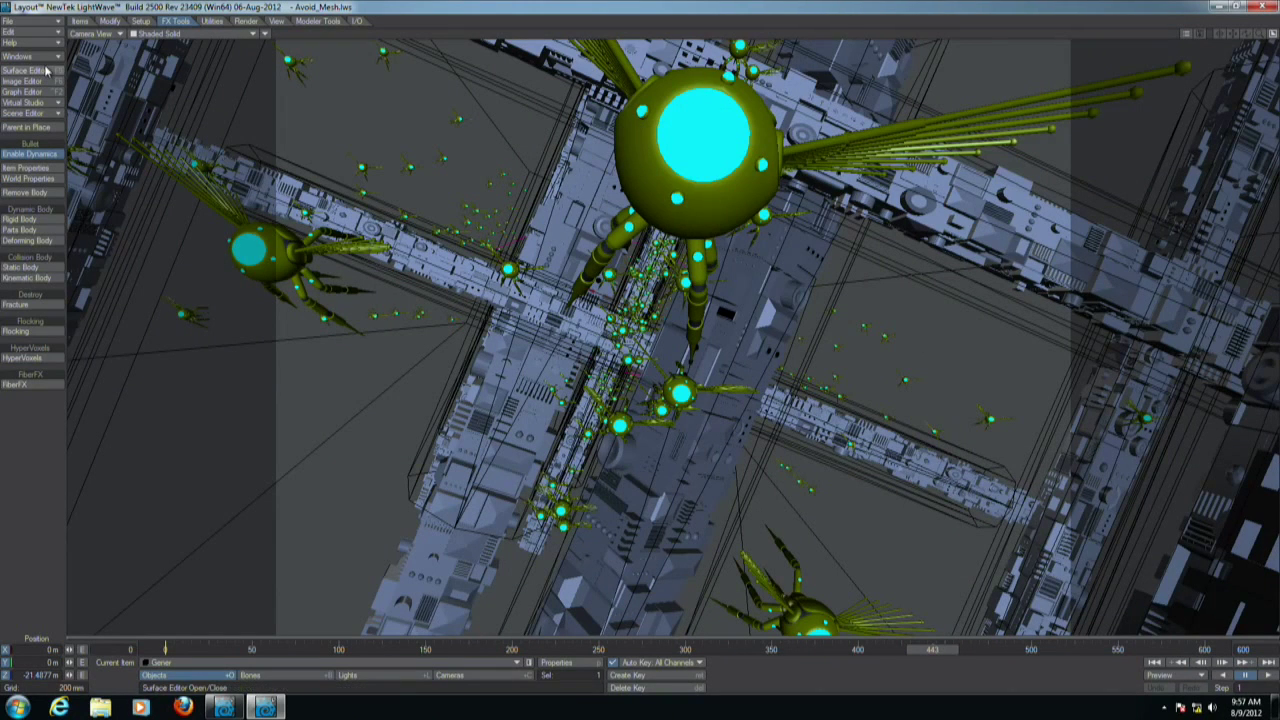
pyautogui.click(195, 33)
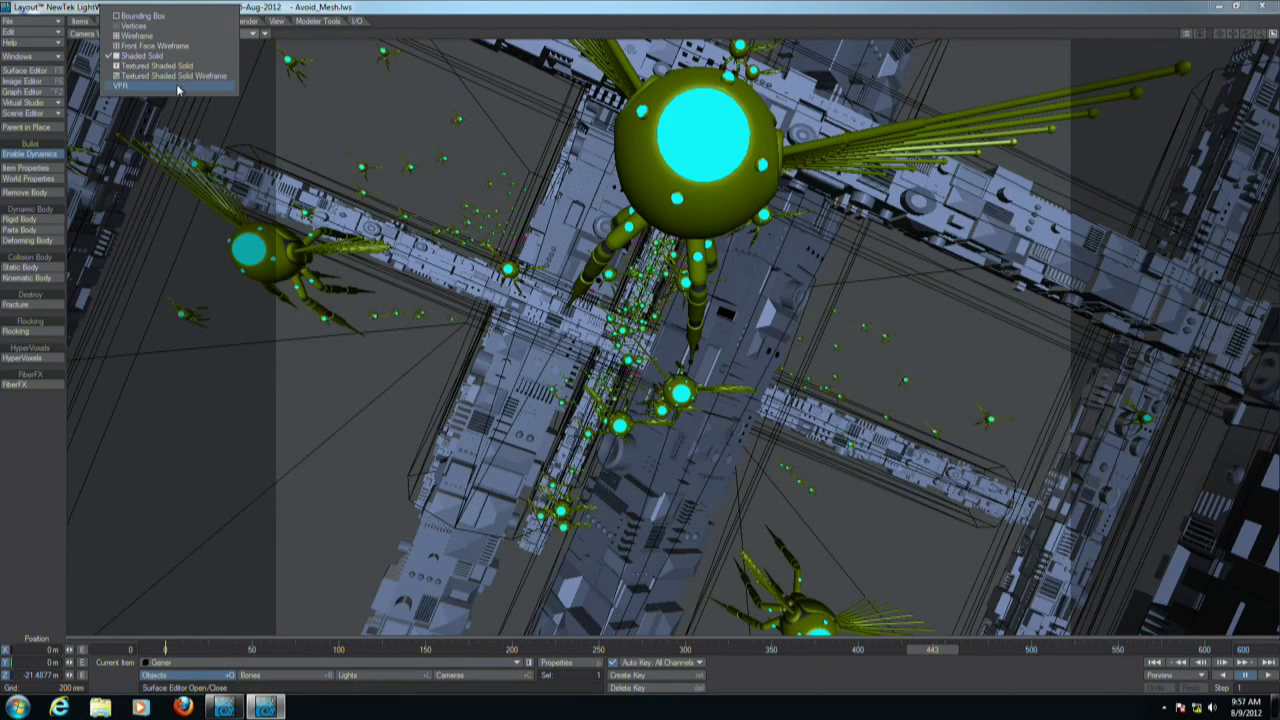
pyautogui.click(177, 88)
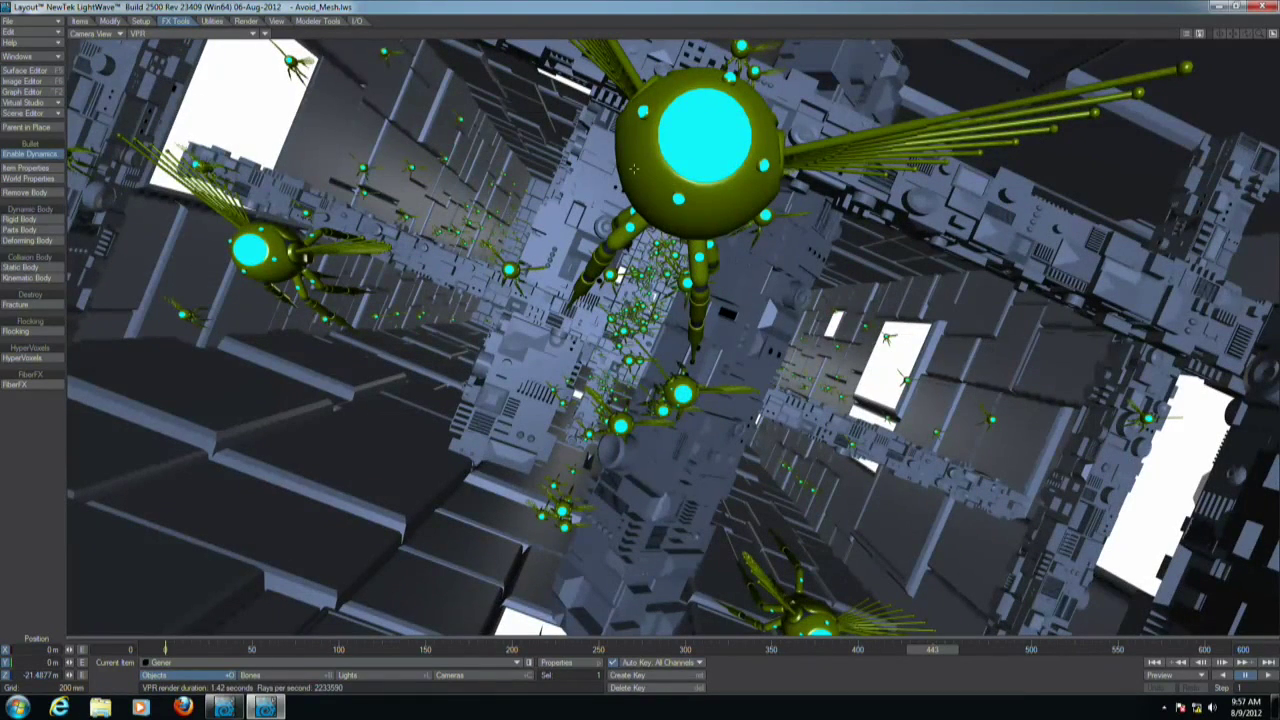
# Open the Surface Editor, enable node editing on the Ship surface, and open its node network.
pyautogui.press('F5')
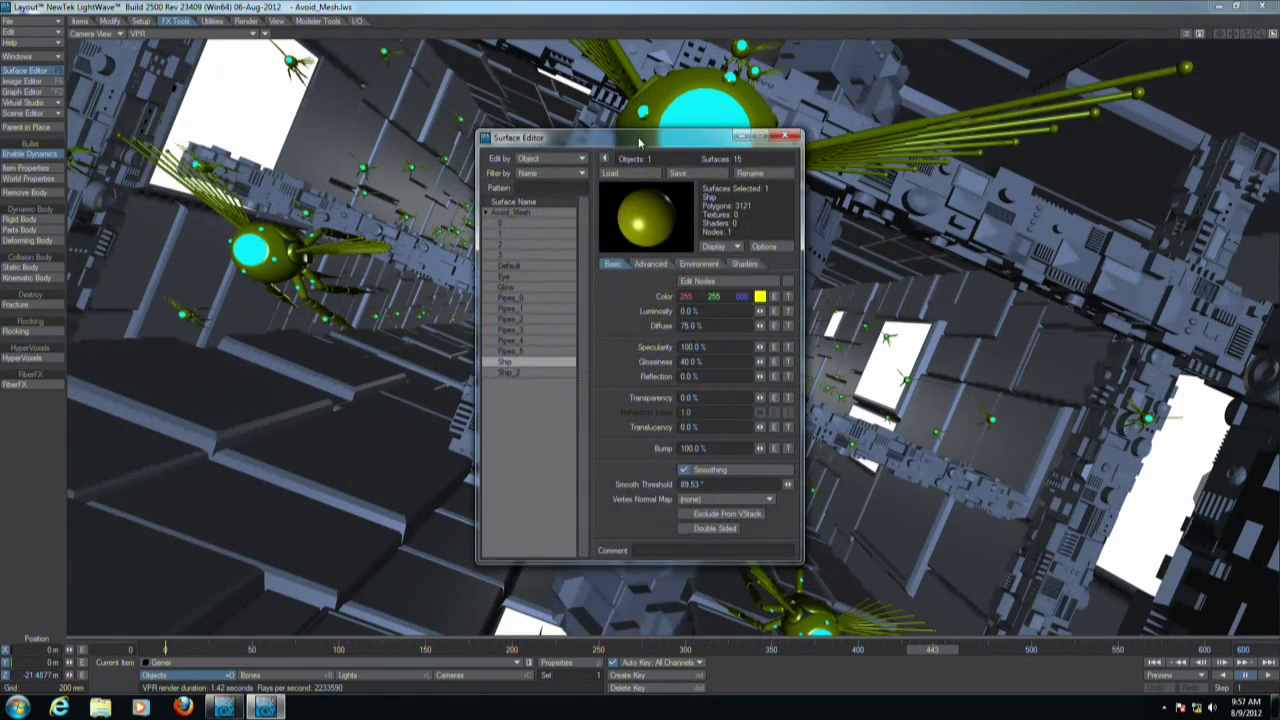
pyautogui.moveTo(639, 143); pyautogui.dragTo(1073, 220)
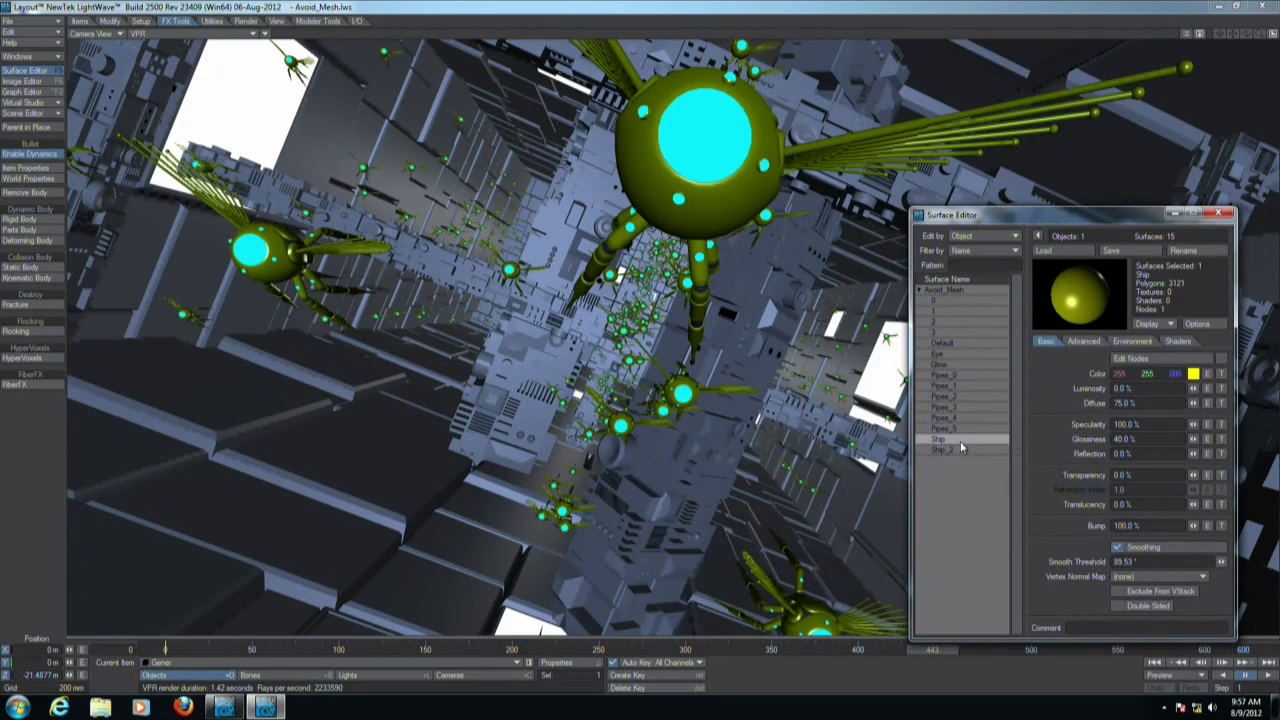
pyautogui.click(1221, 359)
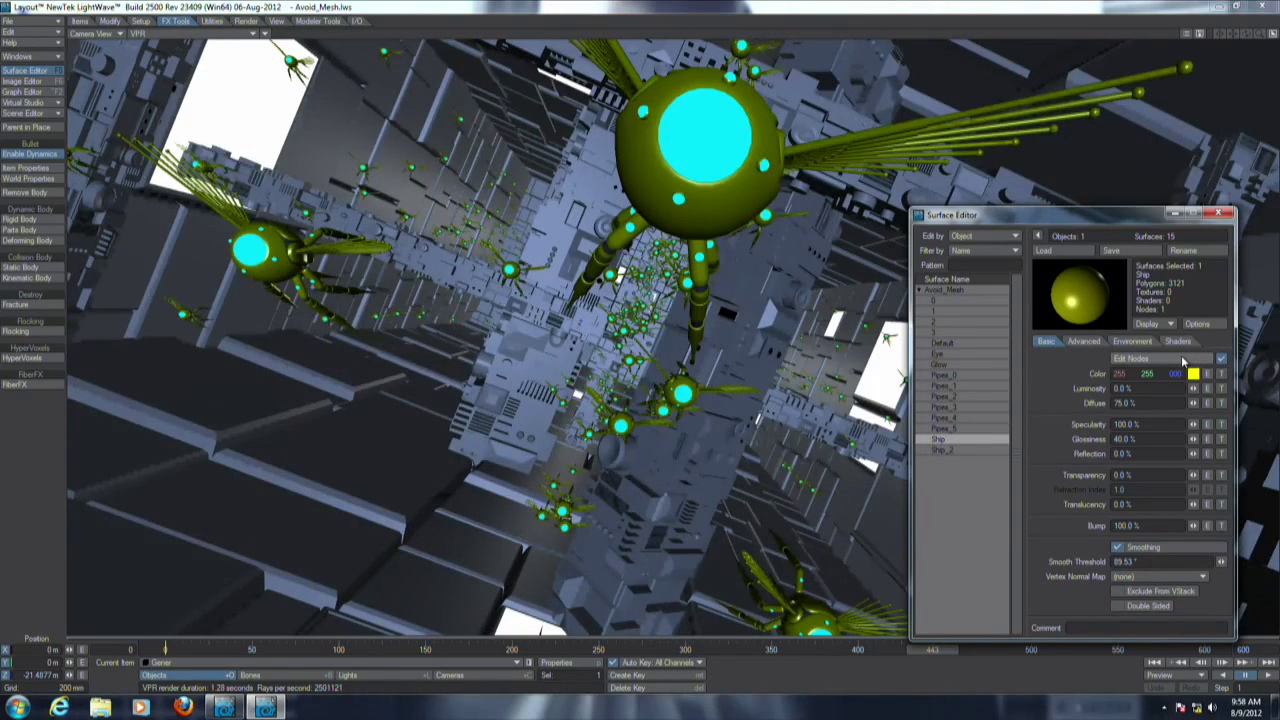
pyautogui.click(1182, 360)
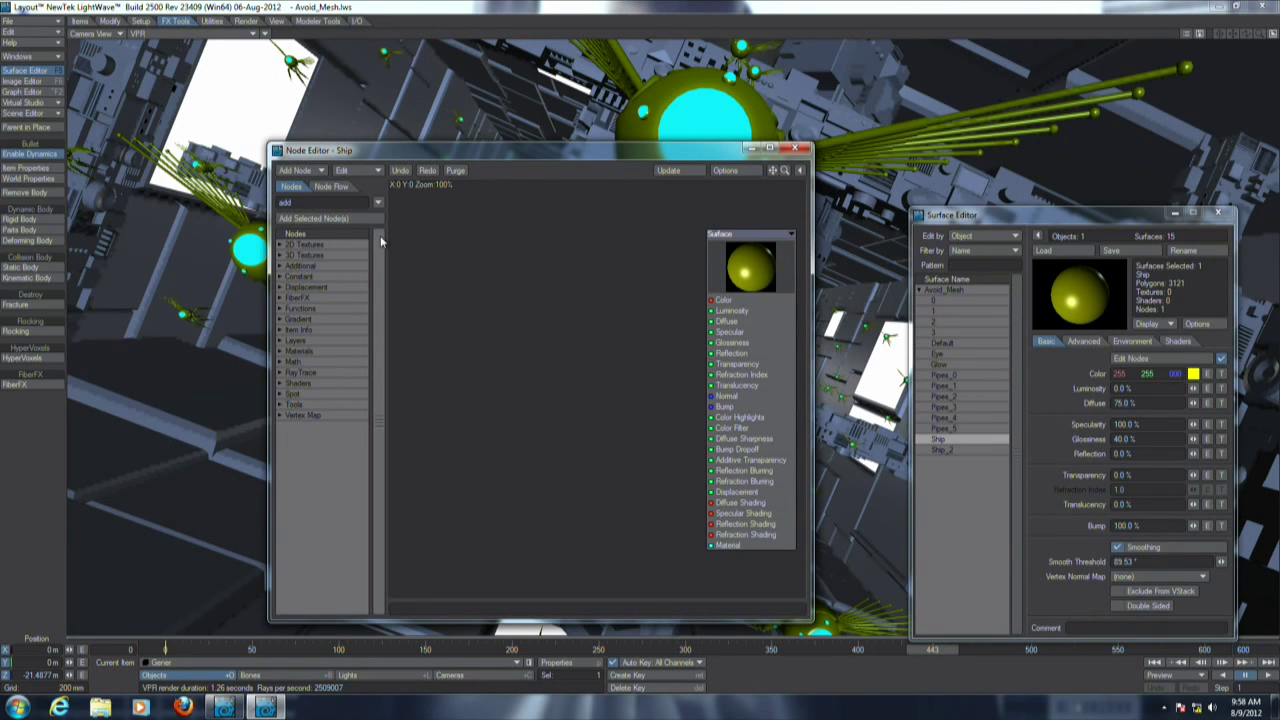
# Find the Instance Info node and add it well away from the Surface node in the Ship network.
pyautogui.doubleClick(301, 200)
pyautogui.write('inst')
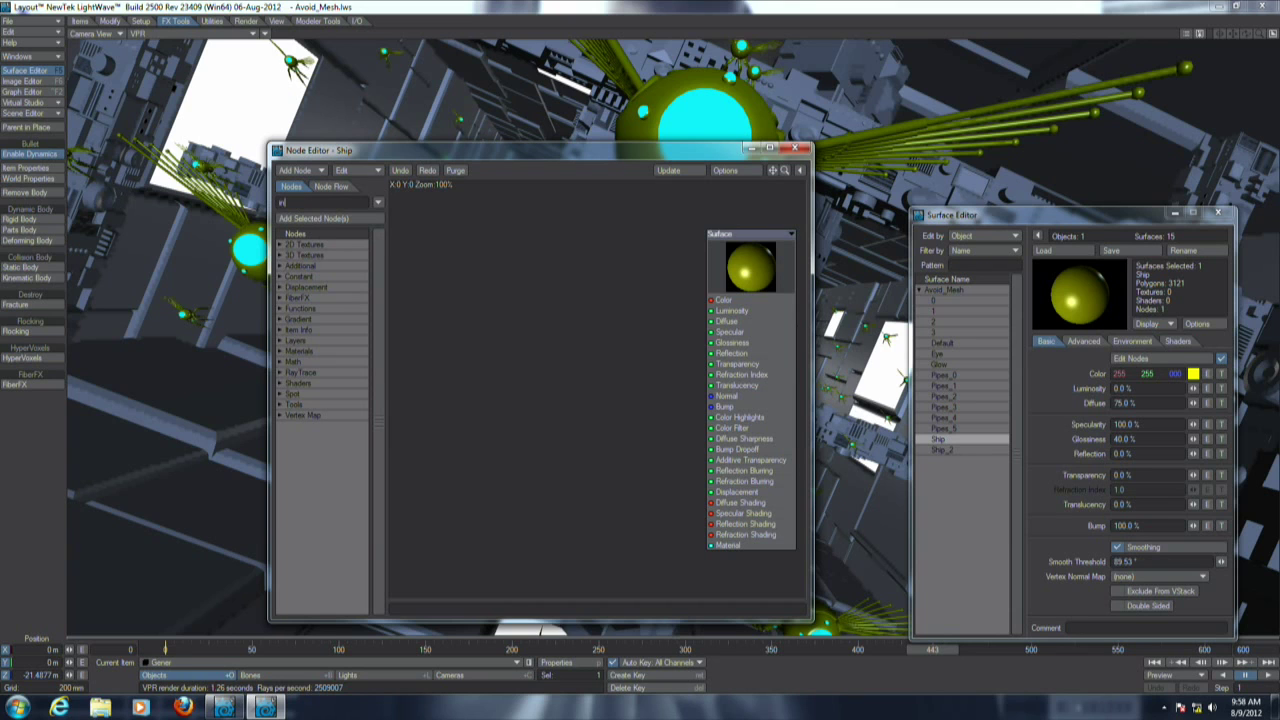
pyautogui.doubleClick(314, 256)
pyautogui.moveTo(596, 382); pyautogui.dragTo(438, 257)
# Add a Gradient node between the Instance Info and Surface nodes and open its settings.
pyautogui.doubleClick(303, 204)
pyautogui.write('grad')
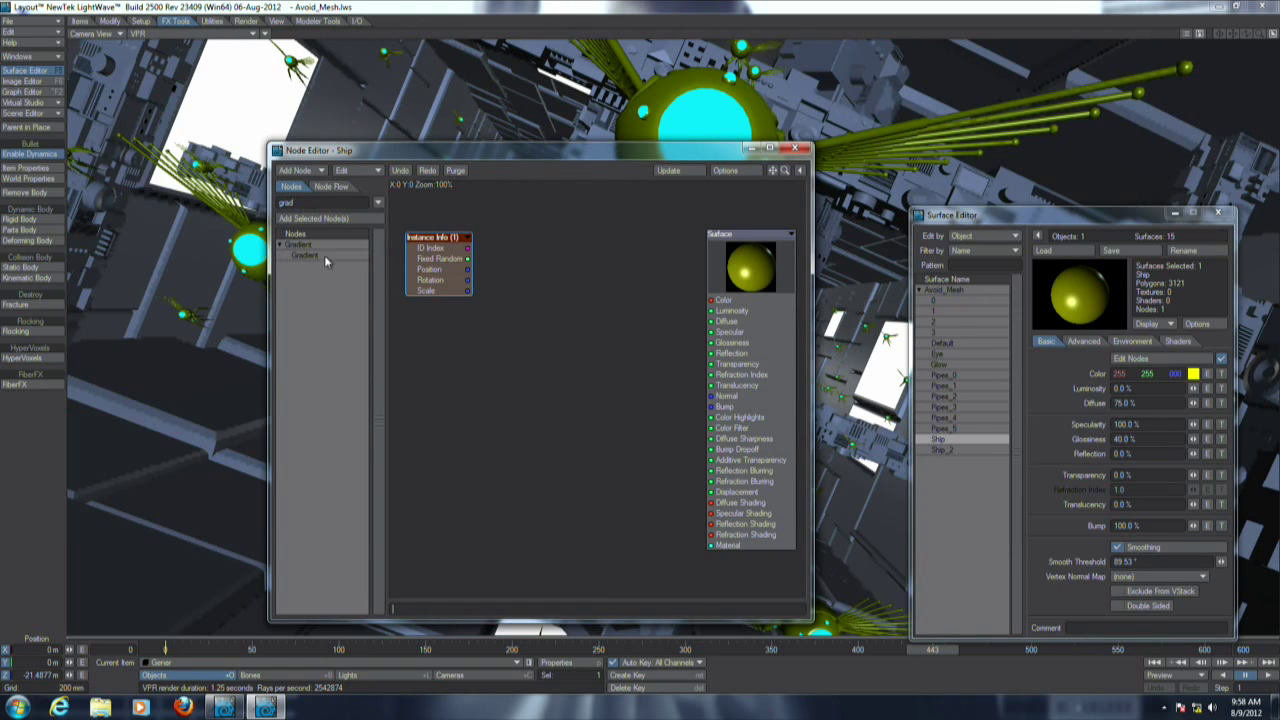
pyautogui.doubleClick(324, 254)
pyautogui.moveTo(580, 391); pyautogui.dragTo(574, 286)
pyautogui.doubleClick(572, 288)
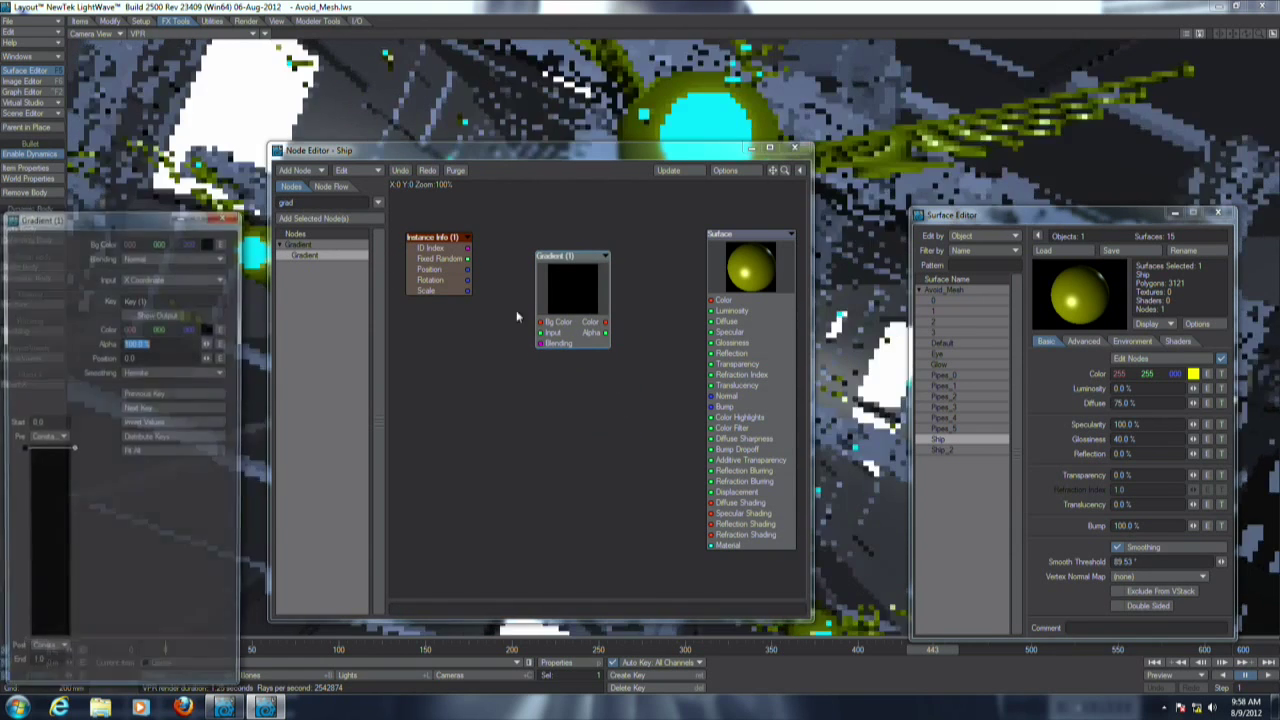
# Set the gradient's start color to pale yellow and add pink and teal color keys along the ramp.
pyautogui.moveTo(212, 333); pyautogui.dragTo(254, 333, button='right')
pyautogui.moveTo(188, 334); pyautogui.dragTo(100, 330)
pyautogui.click(56, 499)
pyautogui.click(52, 536)
# Add a purple key and a light blue key (107, 185, 255) at position 0.8062 to the gradient.
pyautogui.click(44, 571)
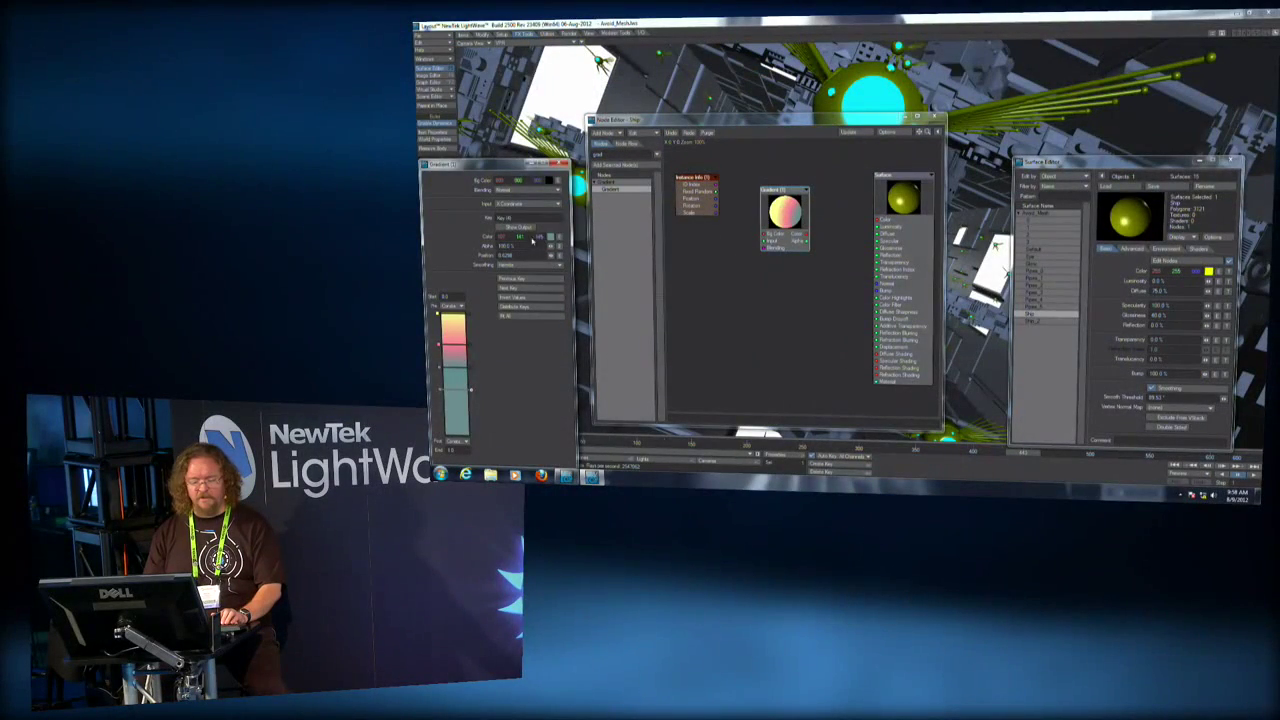
pyautogui.moveTo(520, 238); pyautogui.dragTo(505, 246)
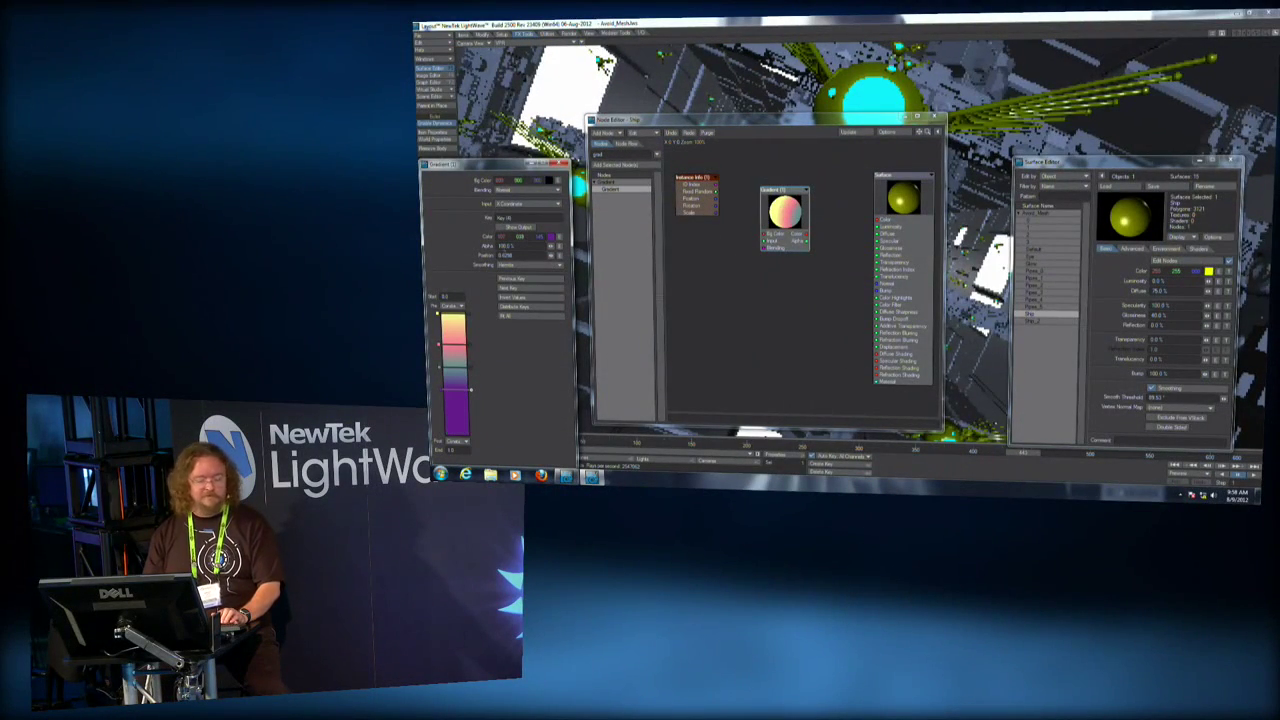
pyautogui.click(456, 411)
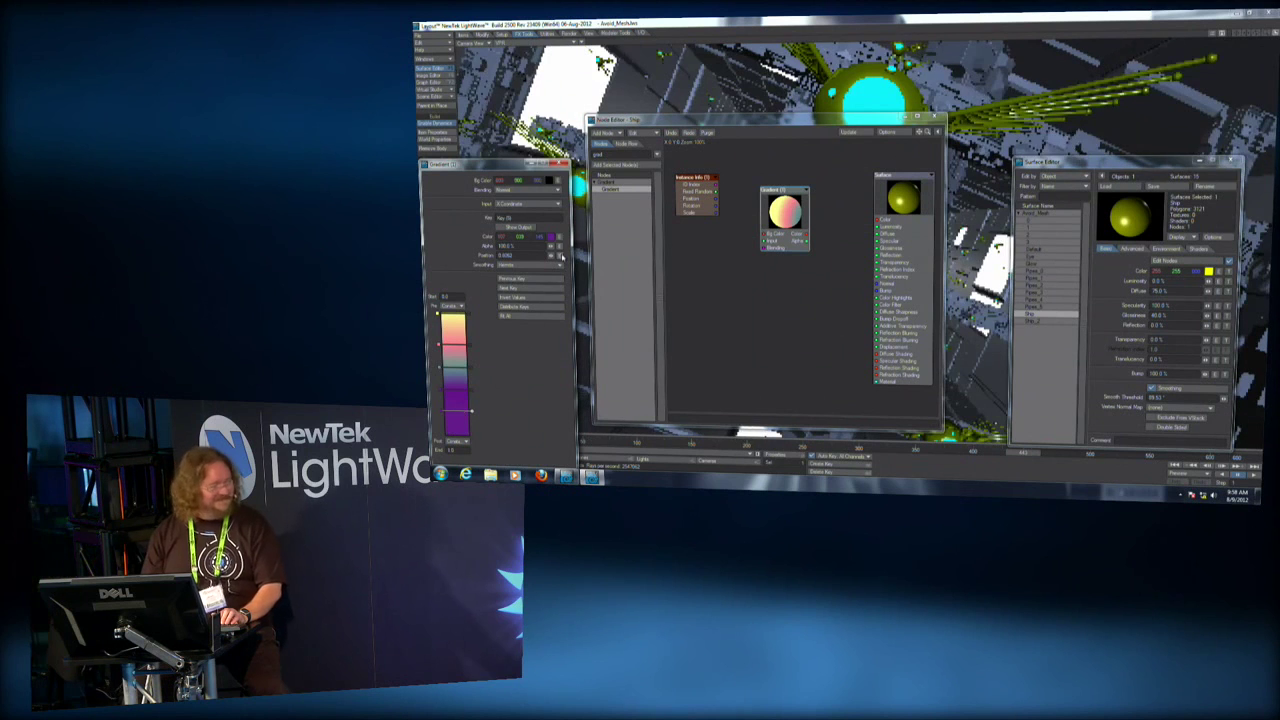
pyautogui.moveTo(539, 237); pyautogui.dragTo(580, 238)
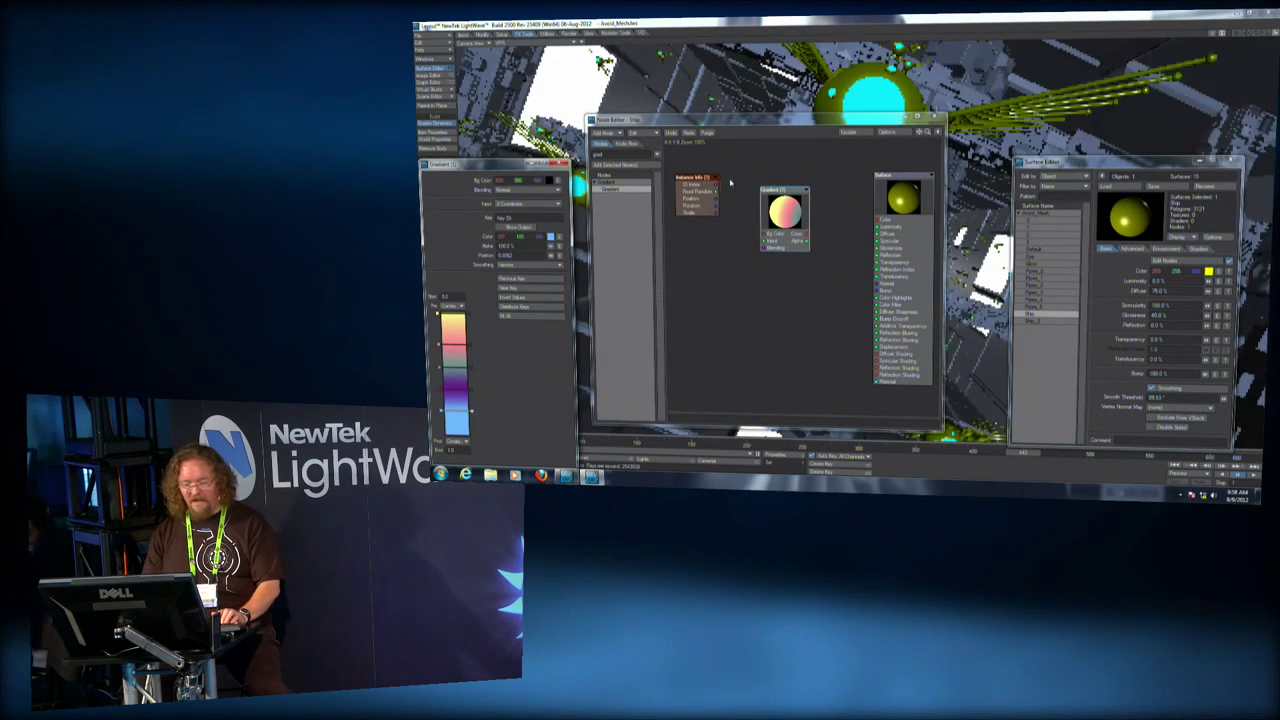
# Connect Instance Info's Fixed Random to the gradient's Input and the gradient's Color to the surface Color, and close the Node Editor.
pyautogui.moveTo(716, 192); pyautogui.dragTo(877, 219)
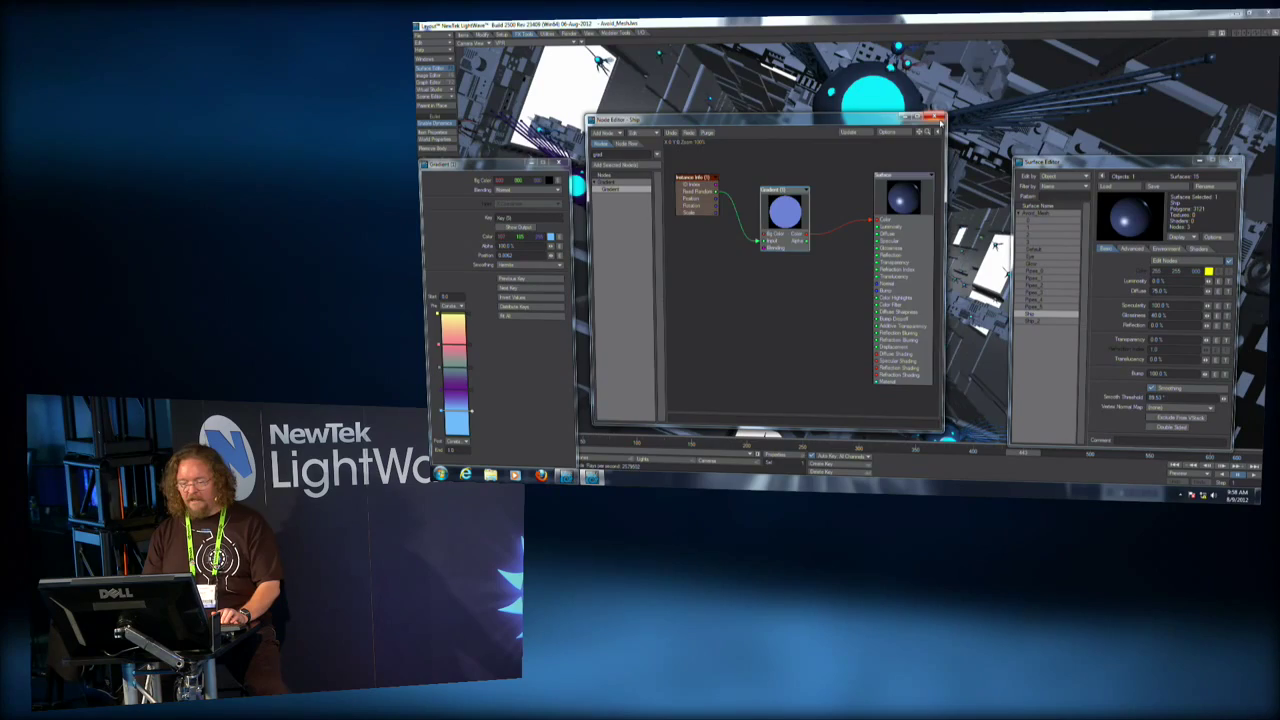
pyautogui.click(938, 118)
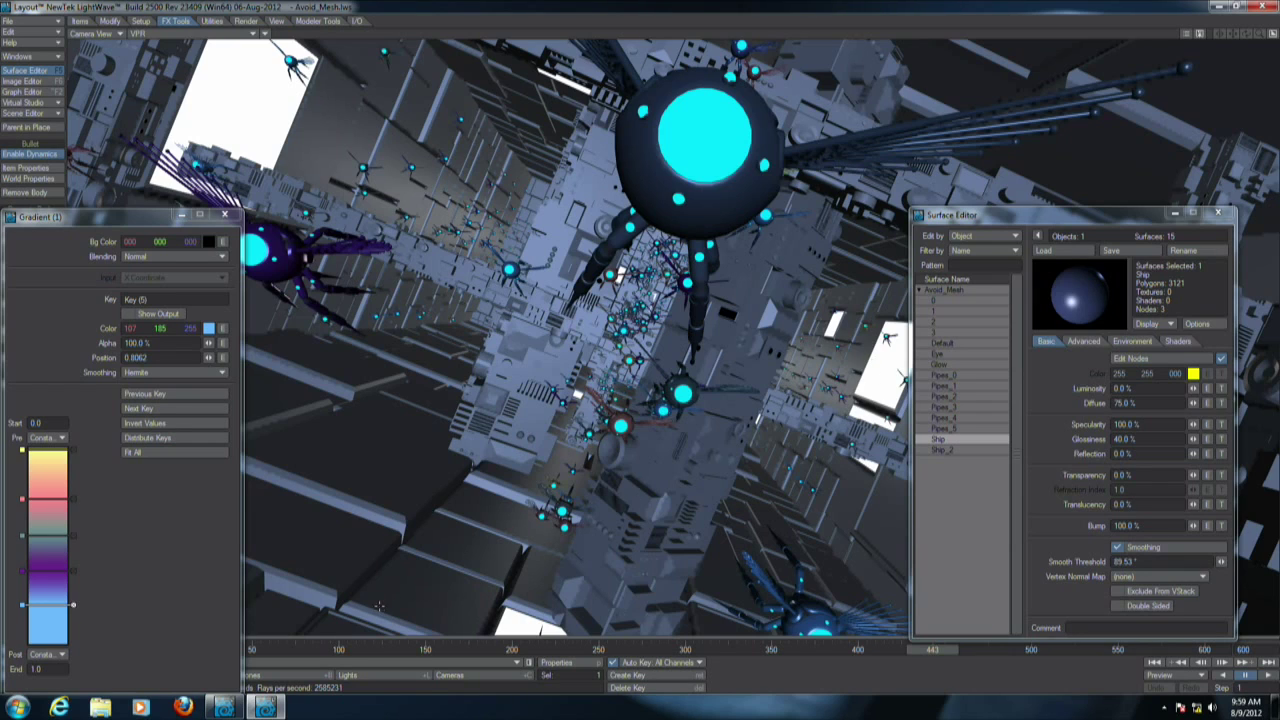
# Scrub the recolored flock's animation to an earlier frame, and close the Gradient settings and the Surface Editor.
pyautogui.click(351, 650)
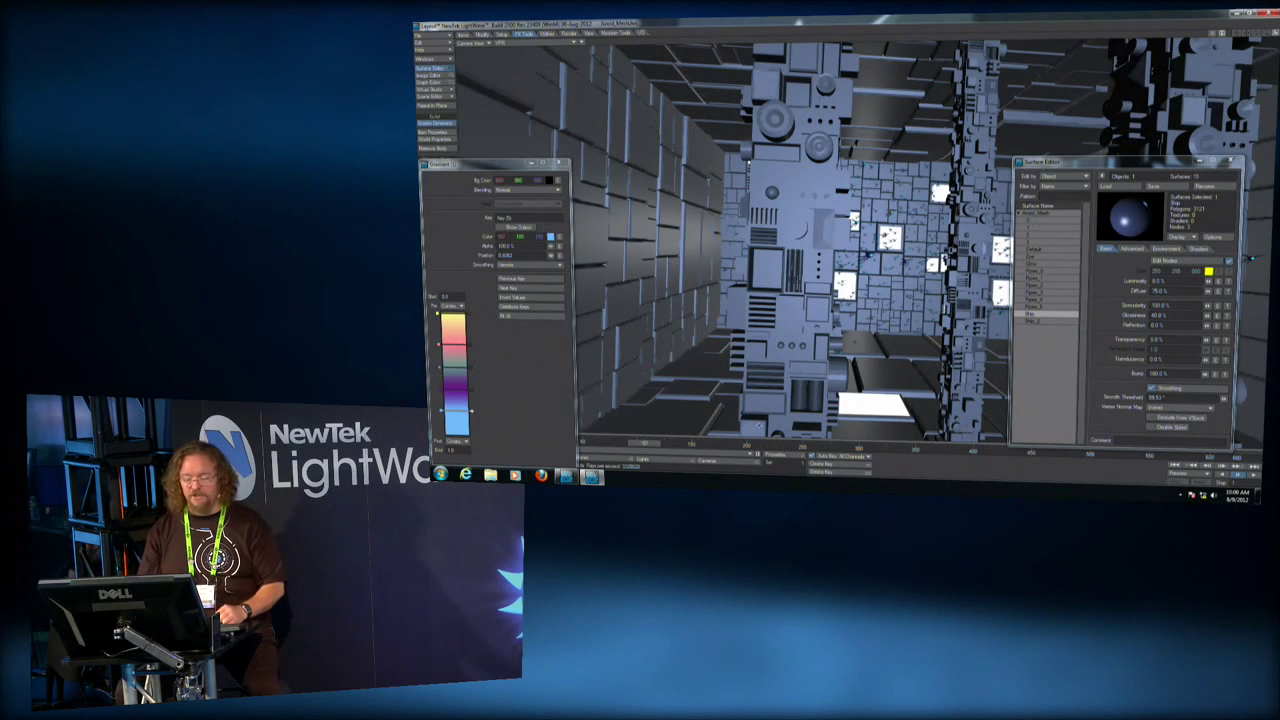
pyautogui.click(559, 163)
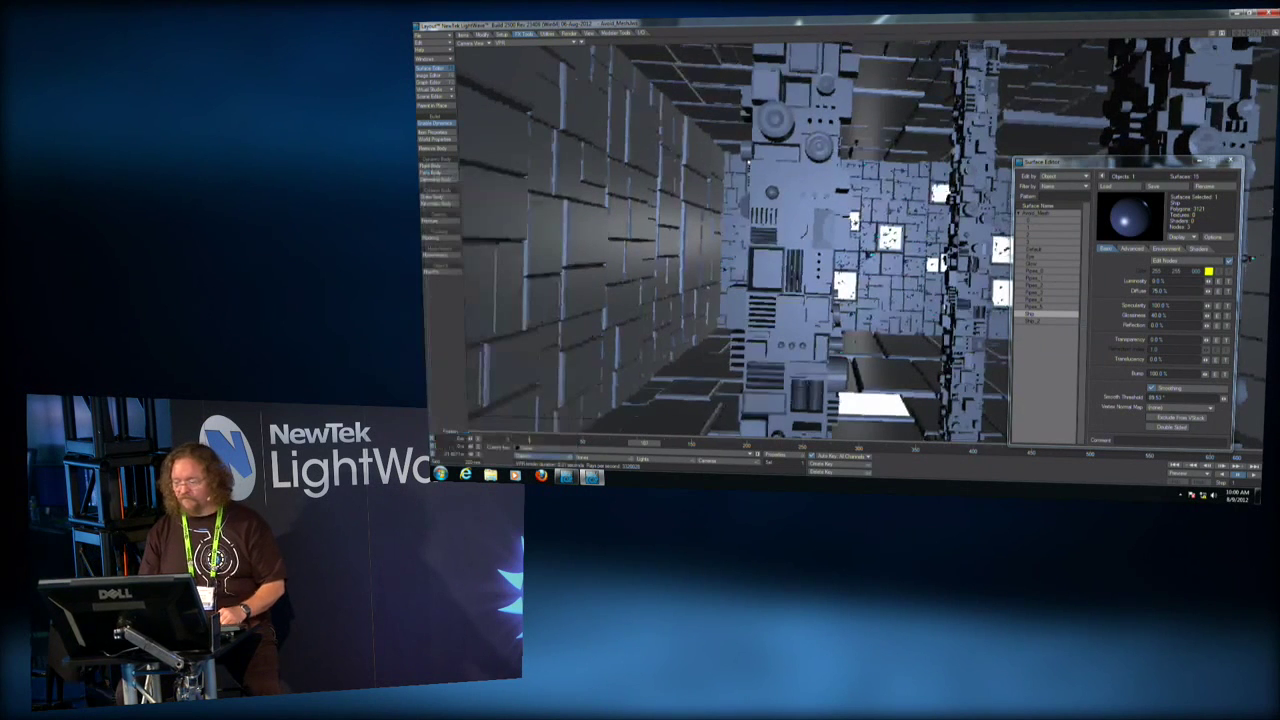
pyautogui.click(1229, 161)
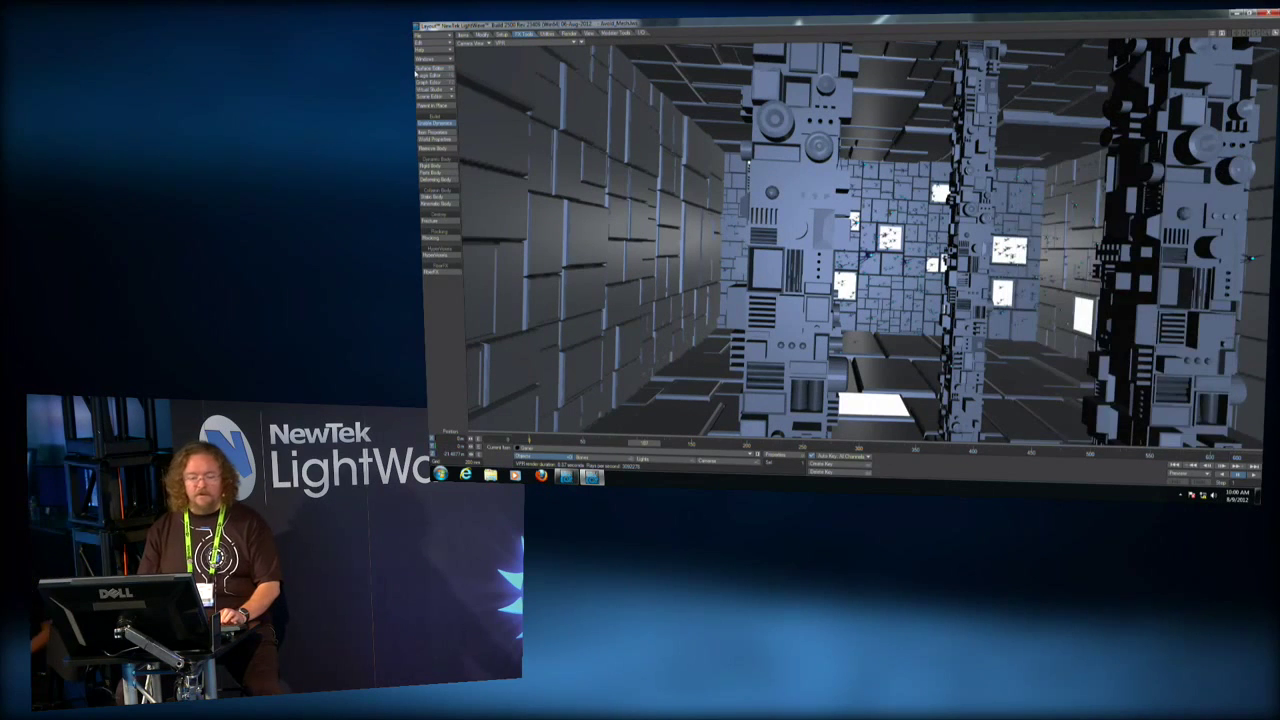
# Load the recent scene Flocking-Alien_Army_NEW_OpenGL.lws without saving the mesh-avoiding scene.
pyautogui.click(419, 34)
pyautogui.moveTo(424, 40)
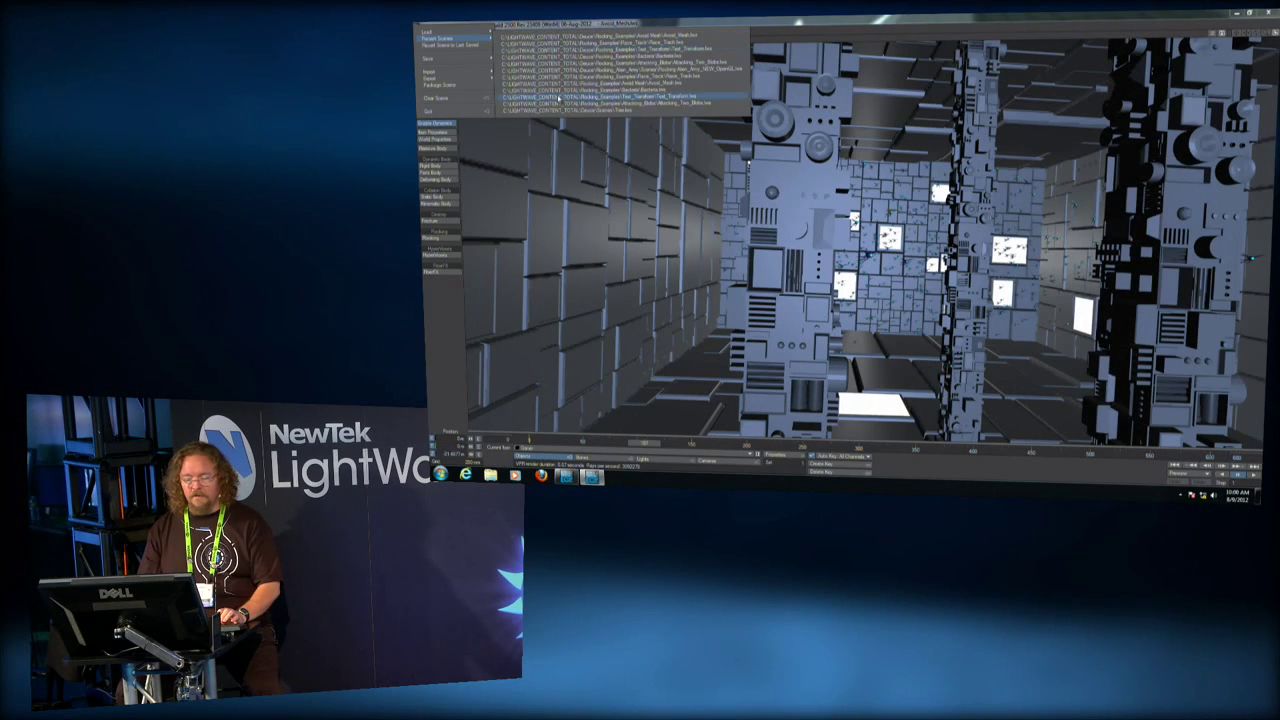
pyautogui.click(545, 68)
pyautogui.click(812, 339)
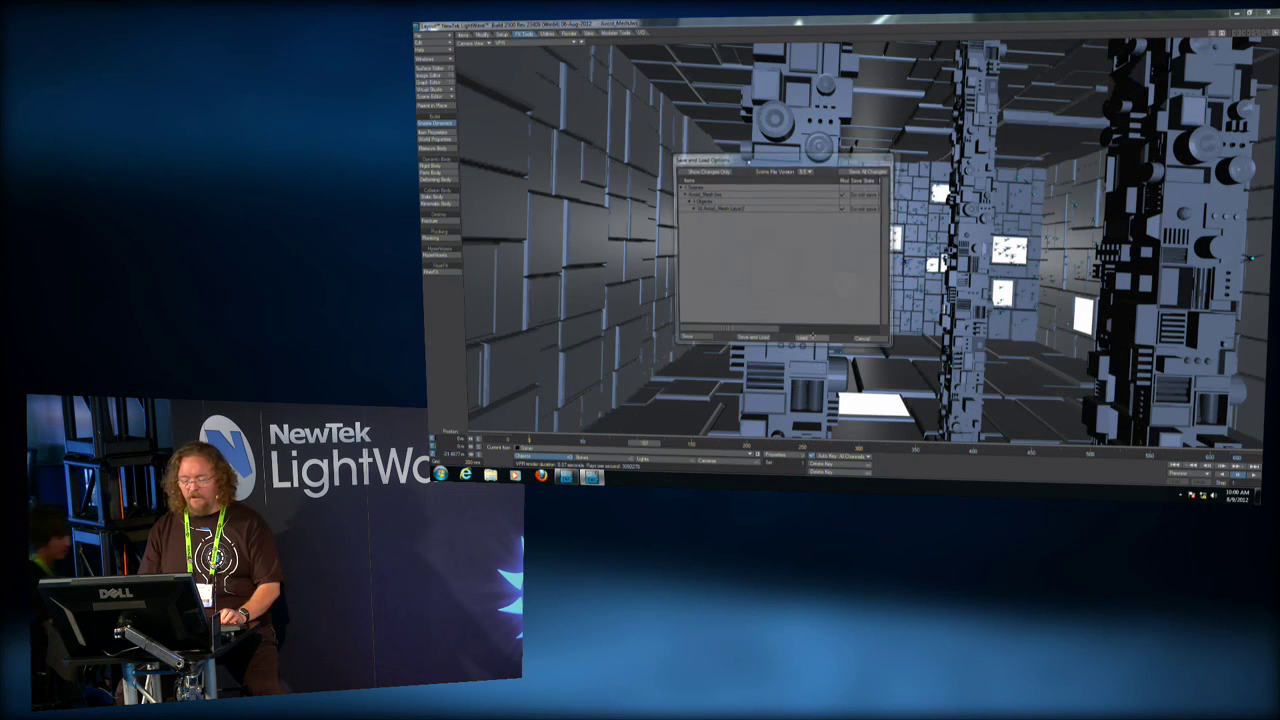
pyautogui.click(876, 172)
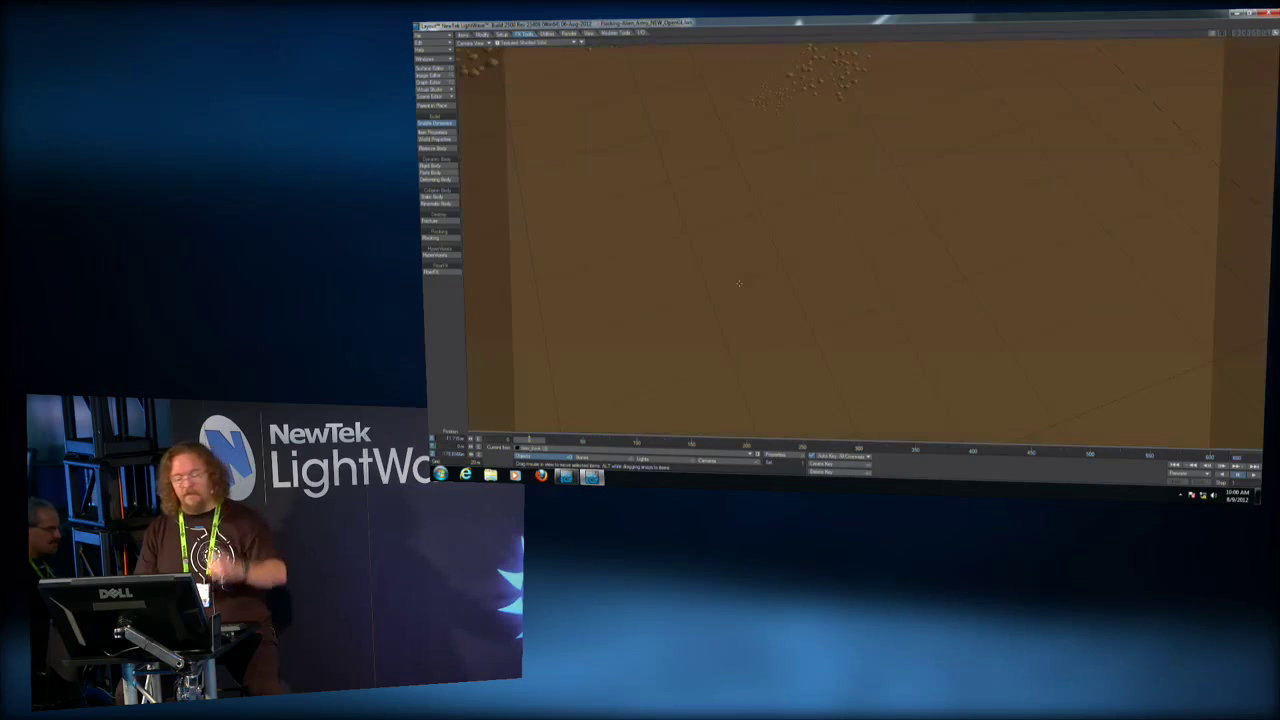
# Load Alien.fcache as the alien army flock's motion cache and close the flocking settings.
pyautogui.click(442, 237)
pyautogui.click(670, 229)
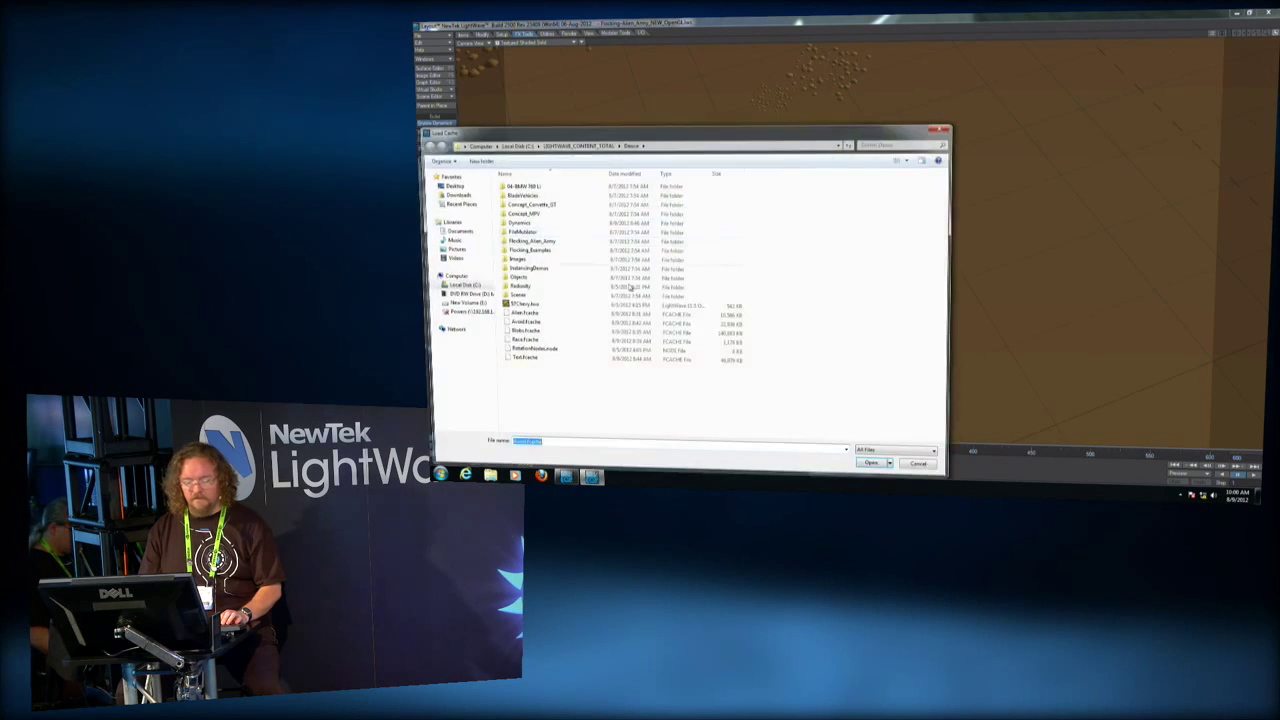
pyautogui.doubleClick(524, 315)
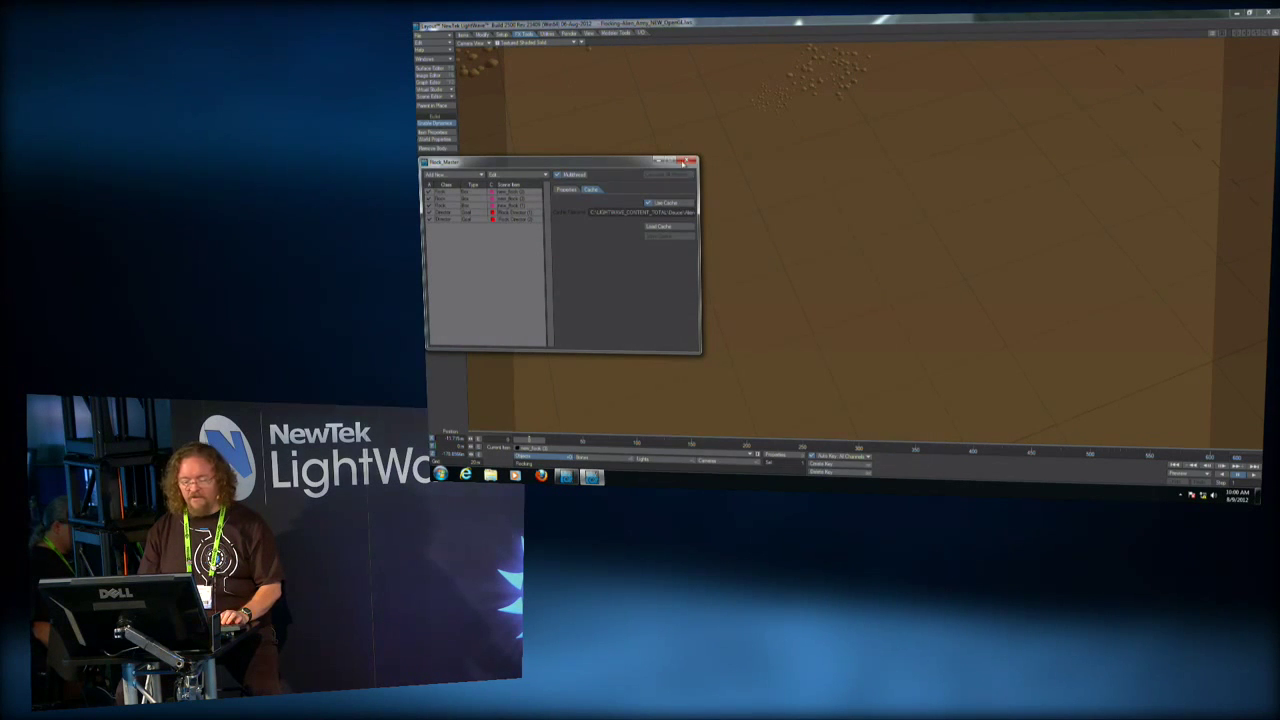
pyautogui.click(690, 161)
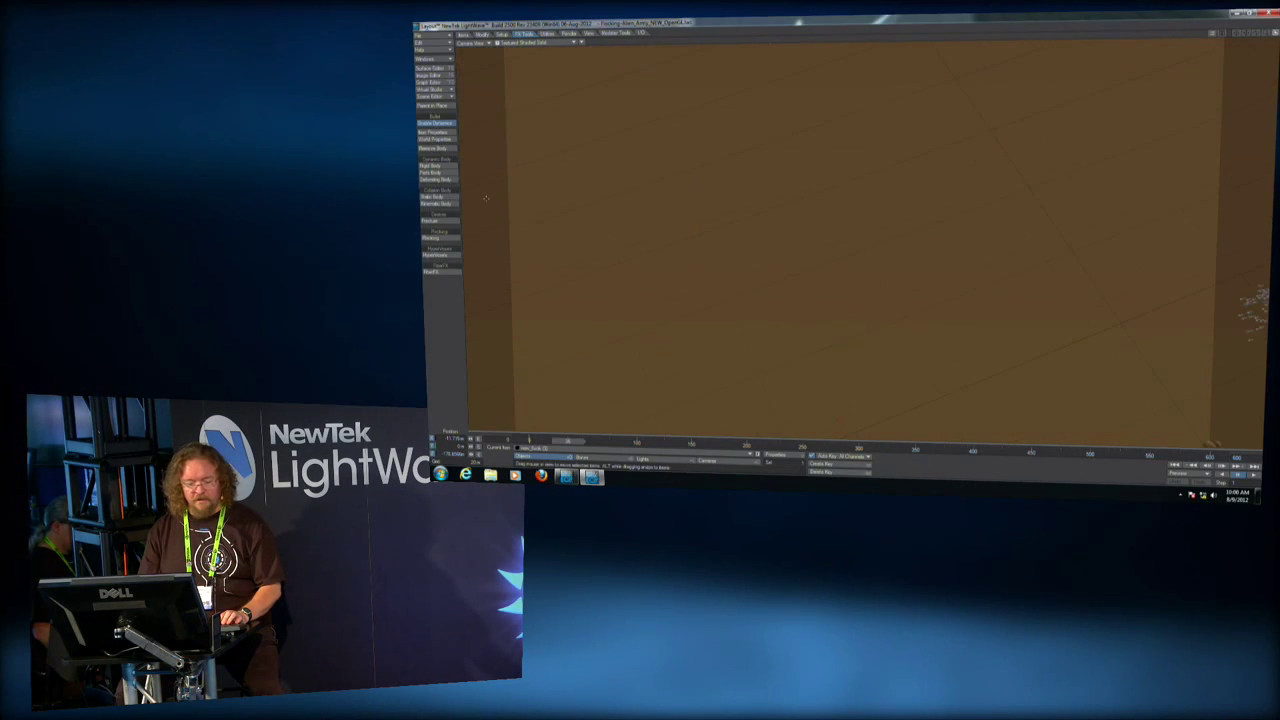
# Select Flock Director (2) in the flocking settings, inspect its surroundings in Perspective view, and close the settings.
pyautogui.click(442, 237)
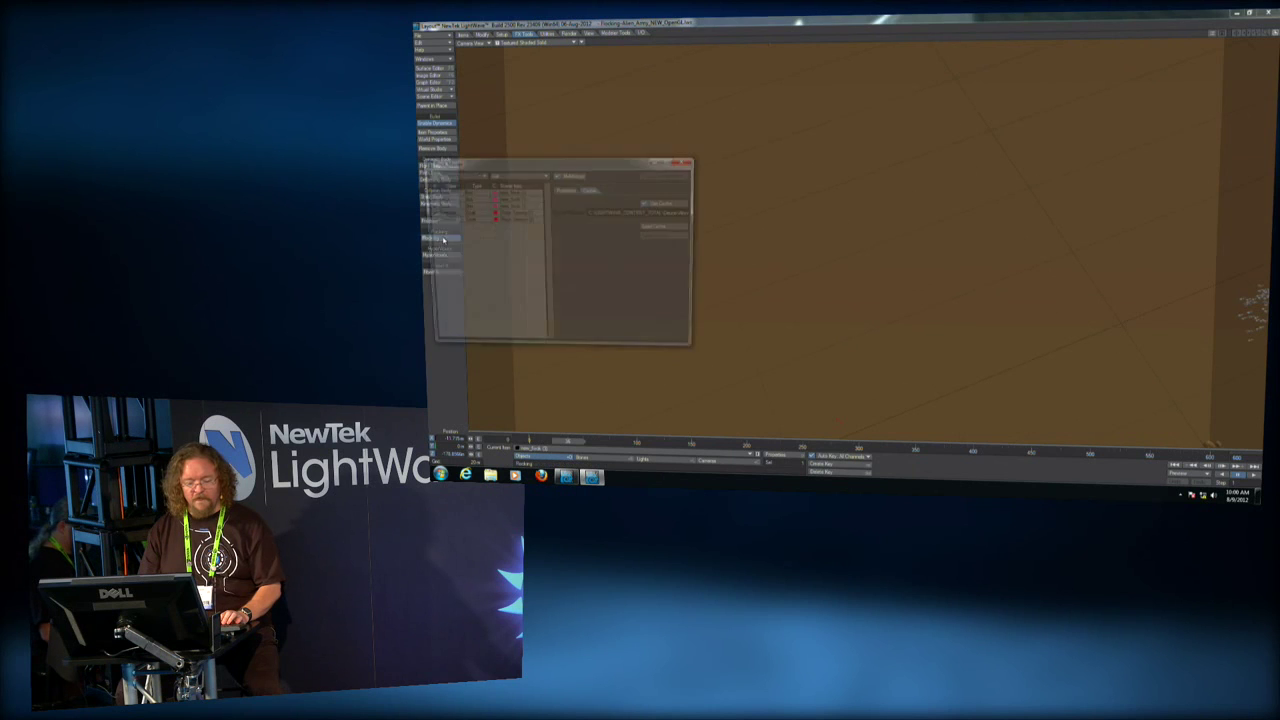
pyautogui.click(476, 219)
pyautogui.click(476, 219)
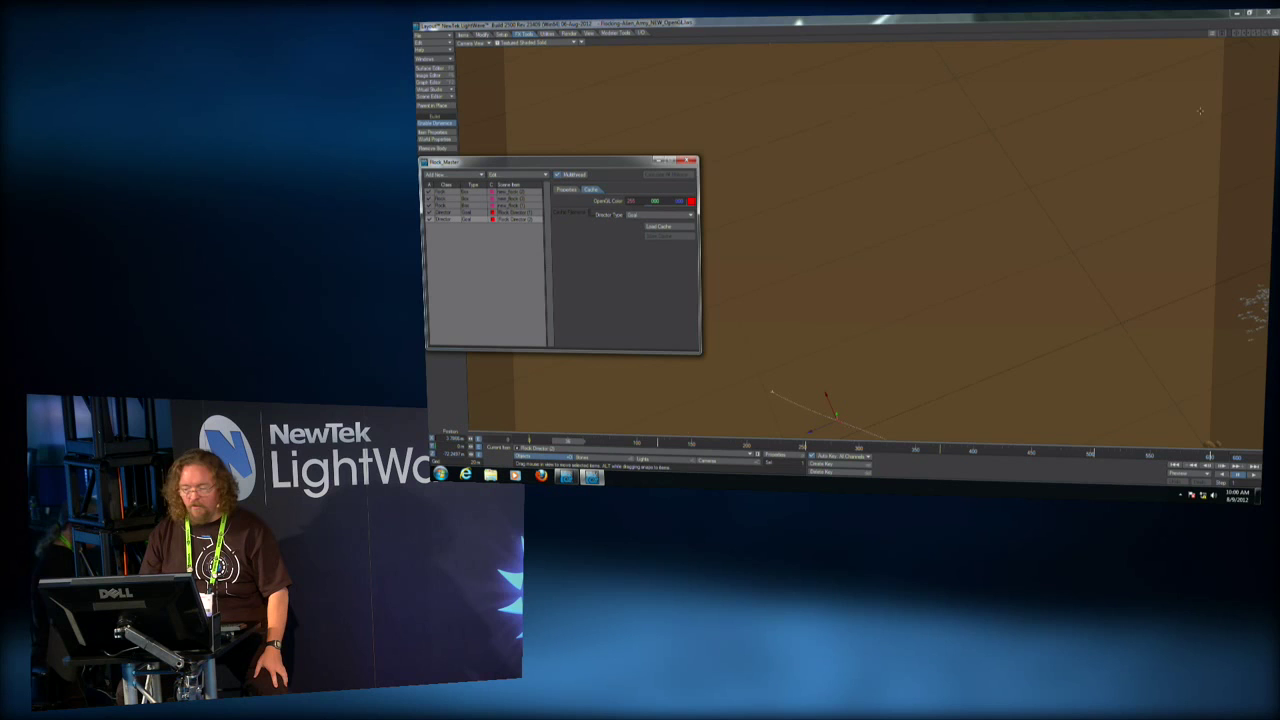
pyautogui.click(466, 43)
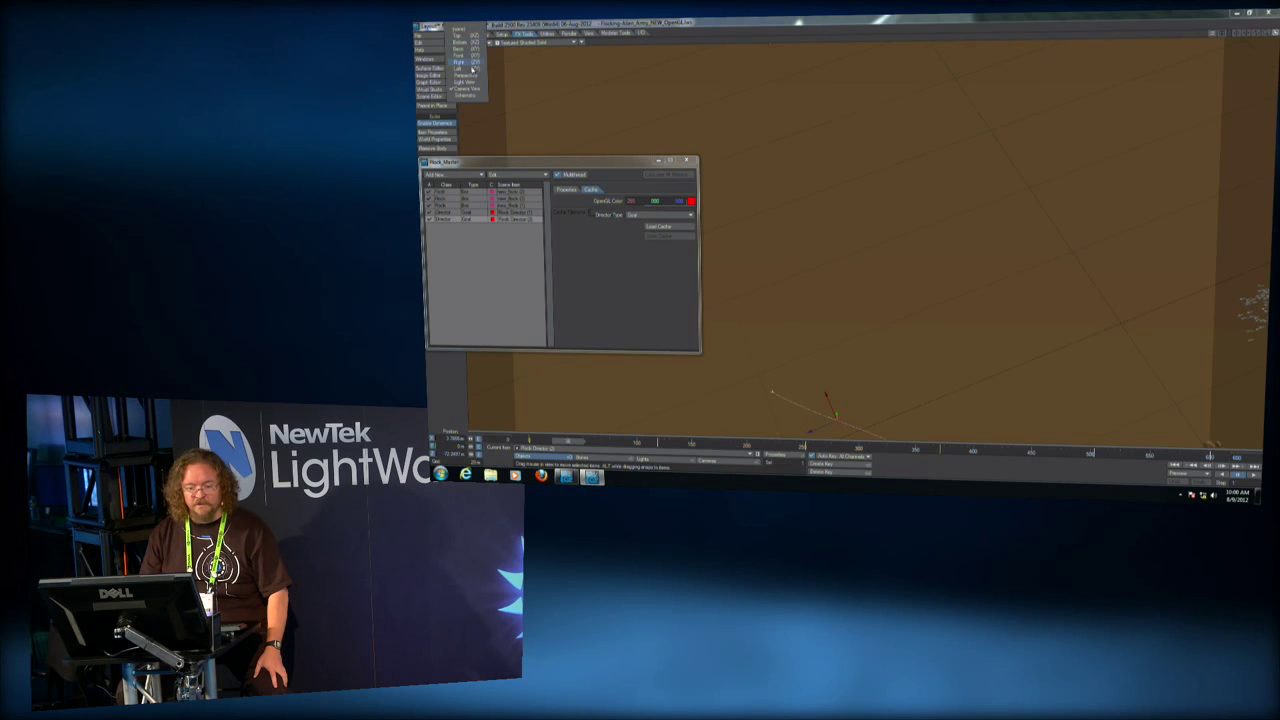
pyautogui.click(465, 75)
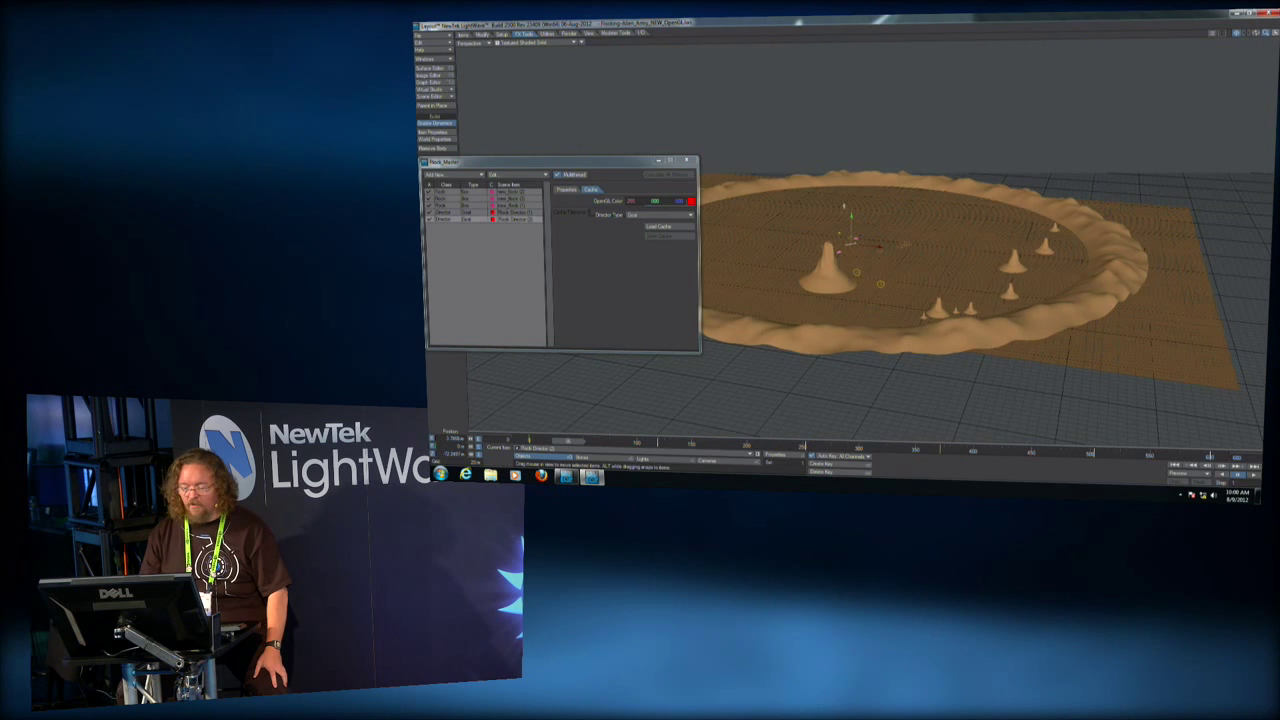
pyautogui.moveTo(1265, 33); pyautogui.dragTo(1269, 36)
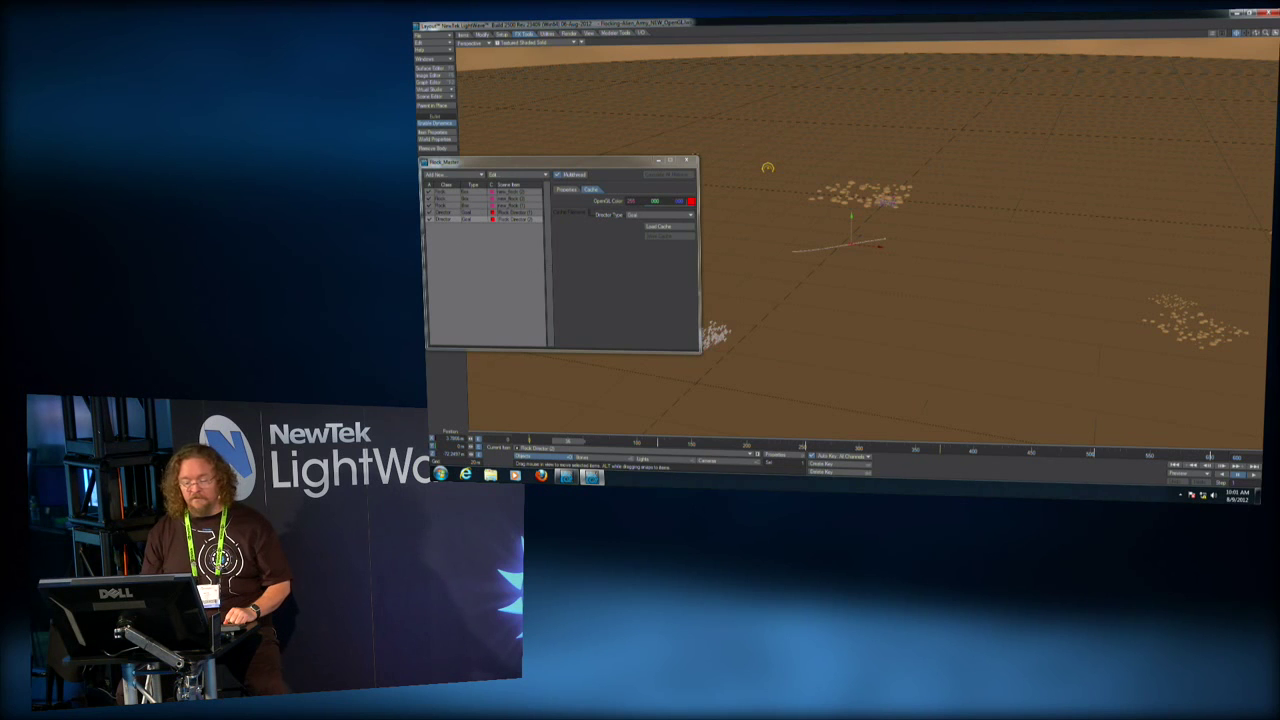
pyautogui.click(687, 160)
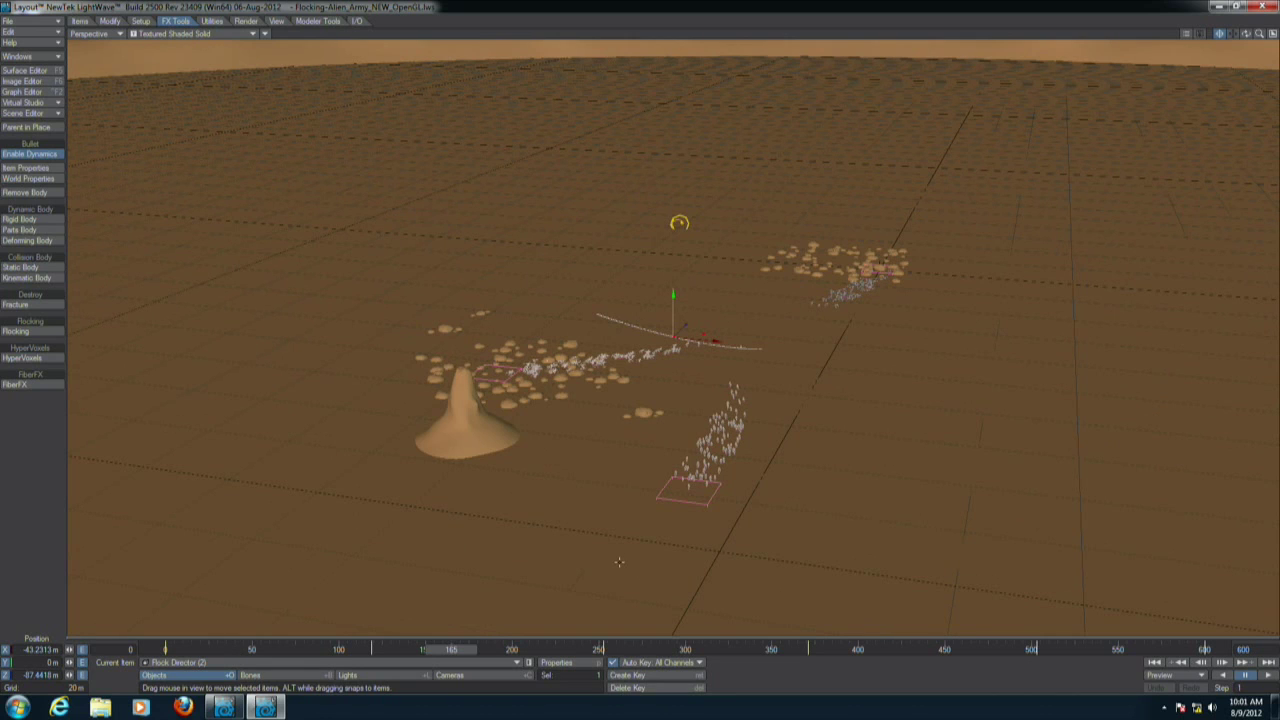
# Open the Object Properties for Flock Director (2) and bring up its Flock Director settings.
pyautogui.press('p')
pyautogui.click(1080, 236)
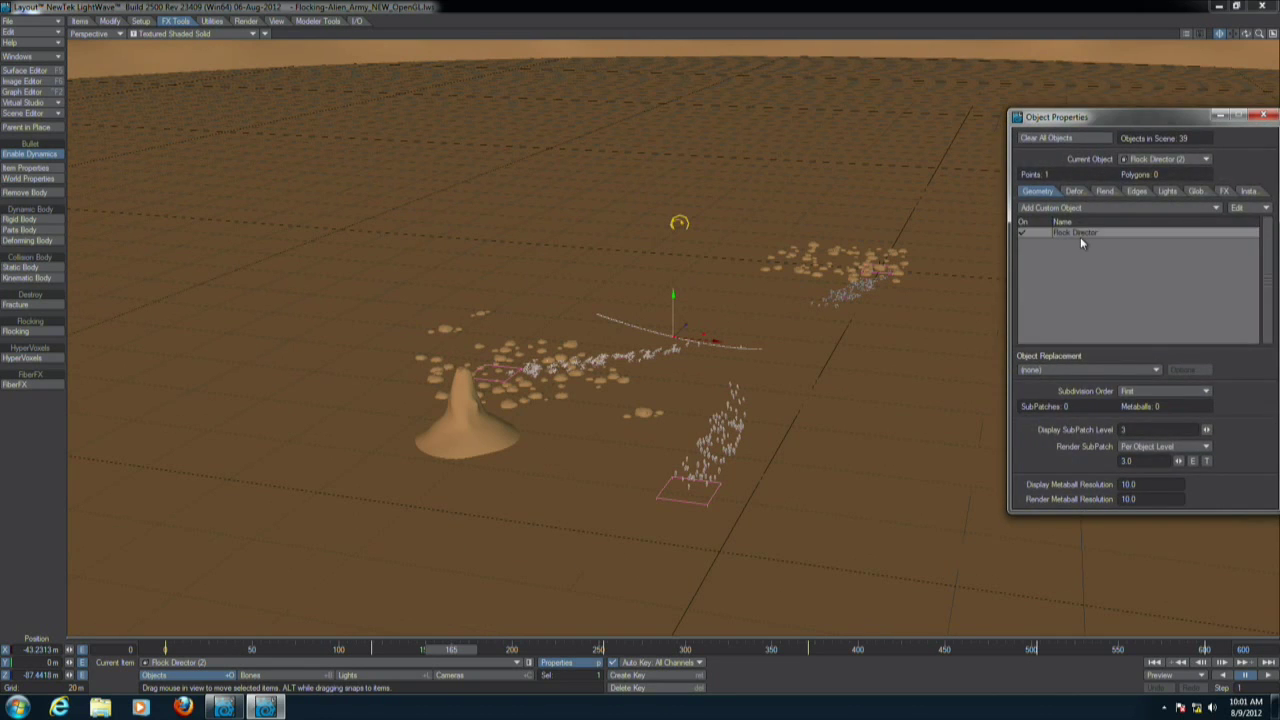
pyautogui.doubleClick(1080, 233)
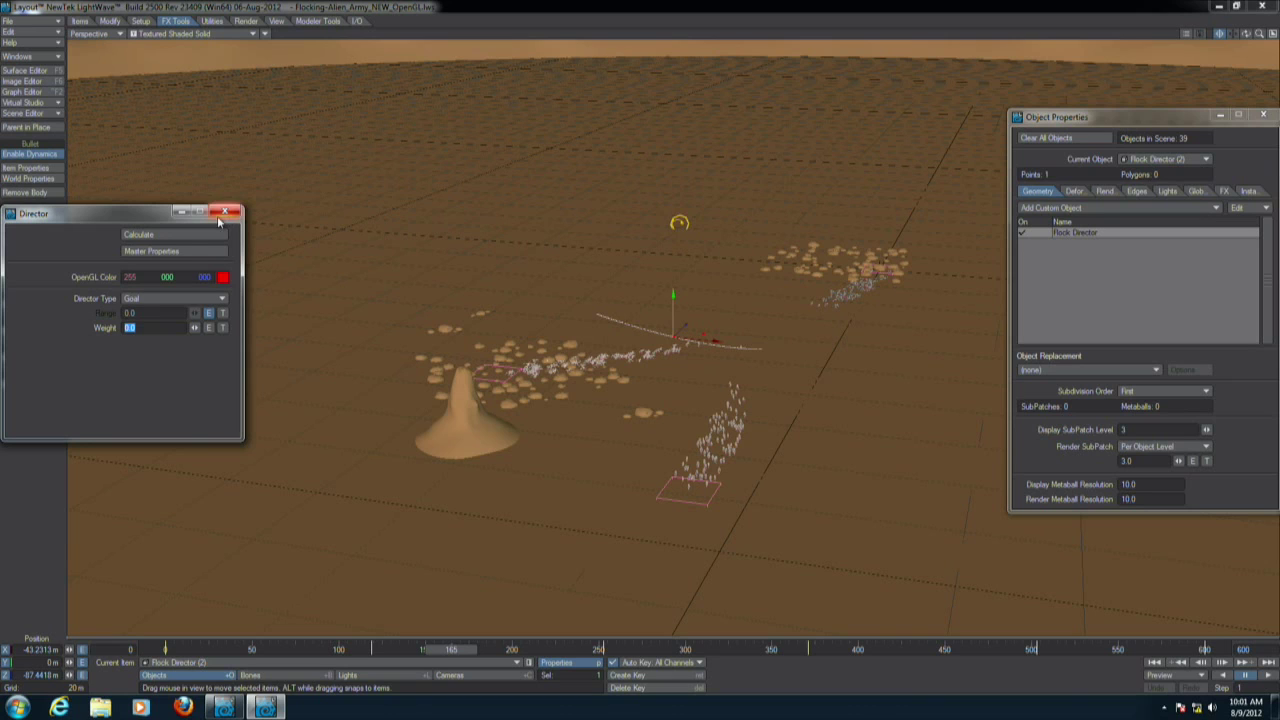
# Switch the Object Properties to new_flock (1), open its Flock Generator settings, and place them beside the Director settings.
pyautogui.click(1165, 159)
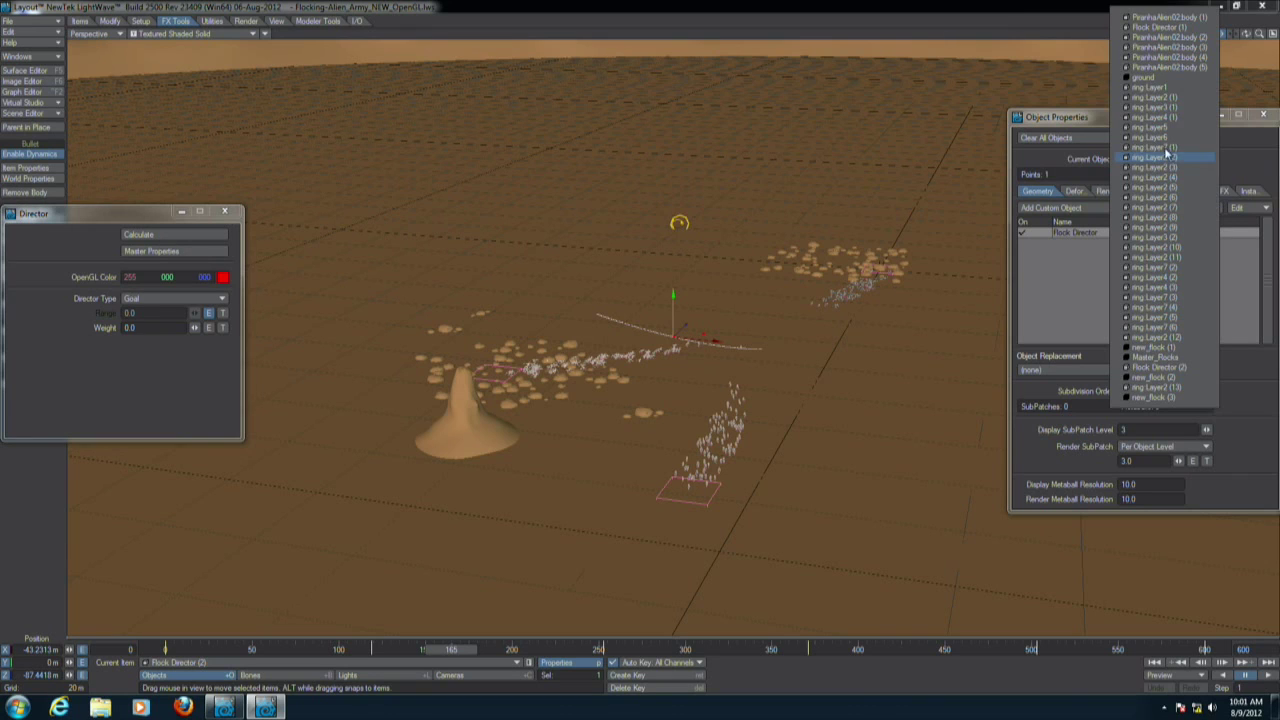
pyautogui.click(1172, 351)
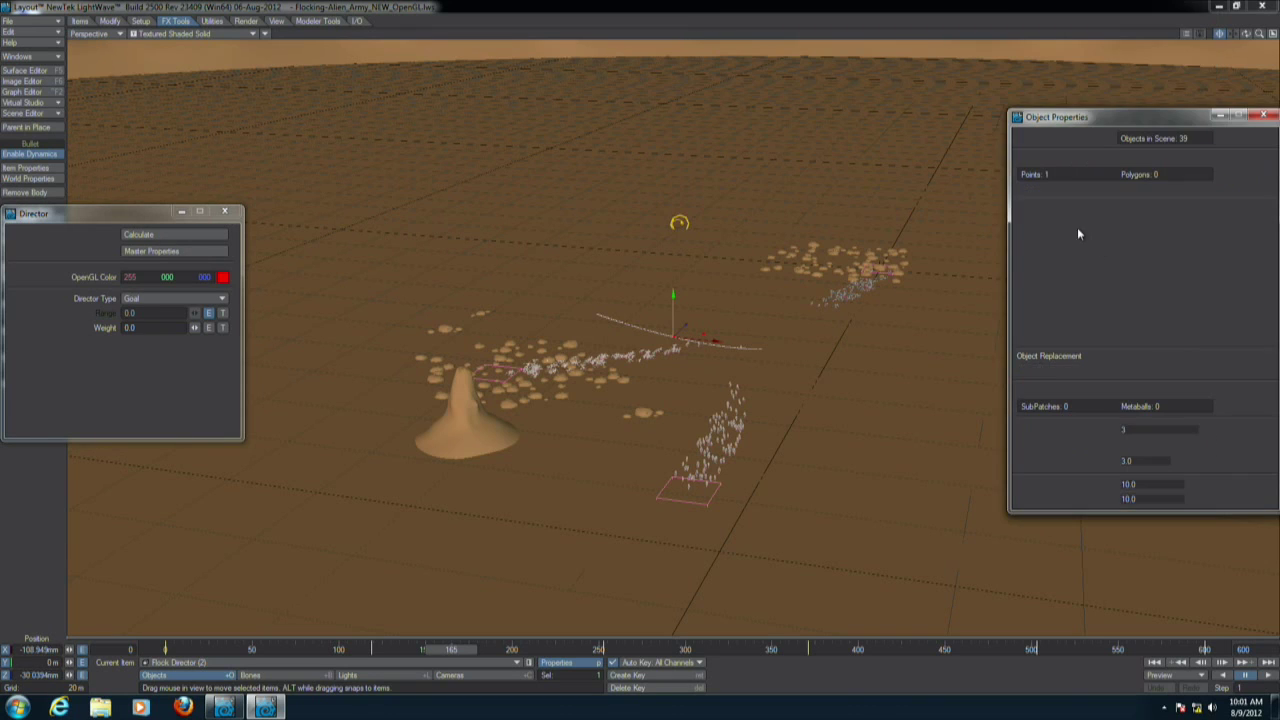
pyautogui.doubleClick(1086, 233)
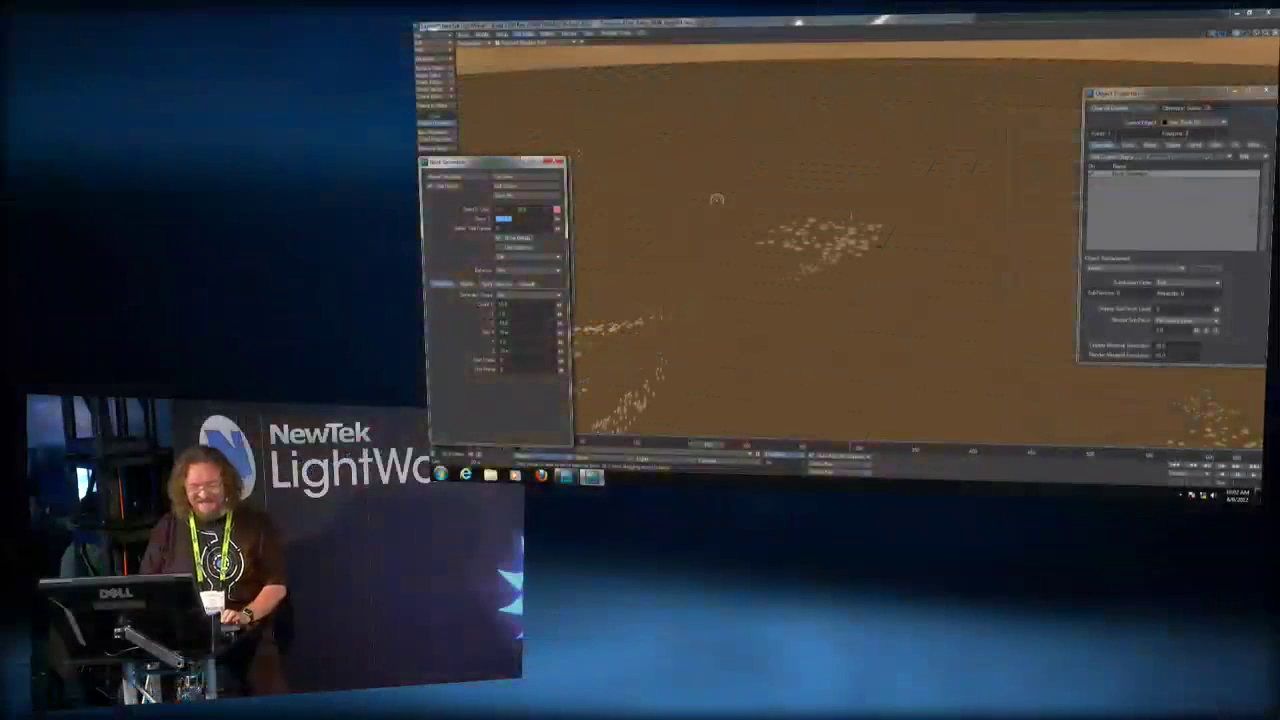
pyautogui.moveTo(475, 164); pyautogui.dragTo(643, 104)
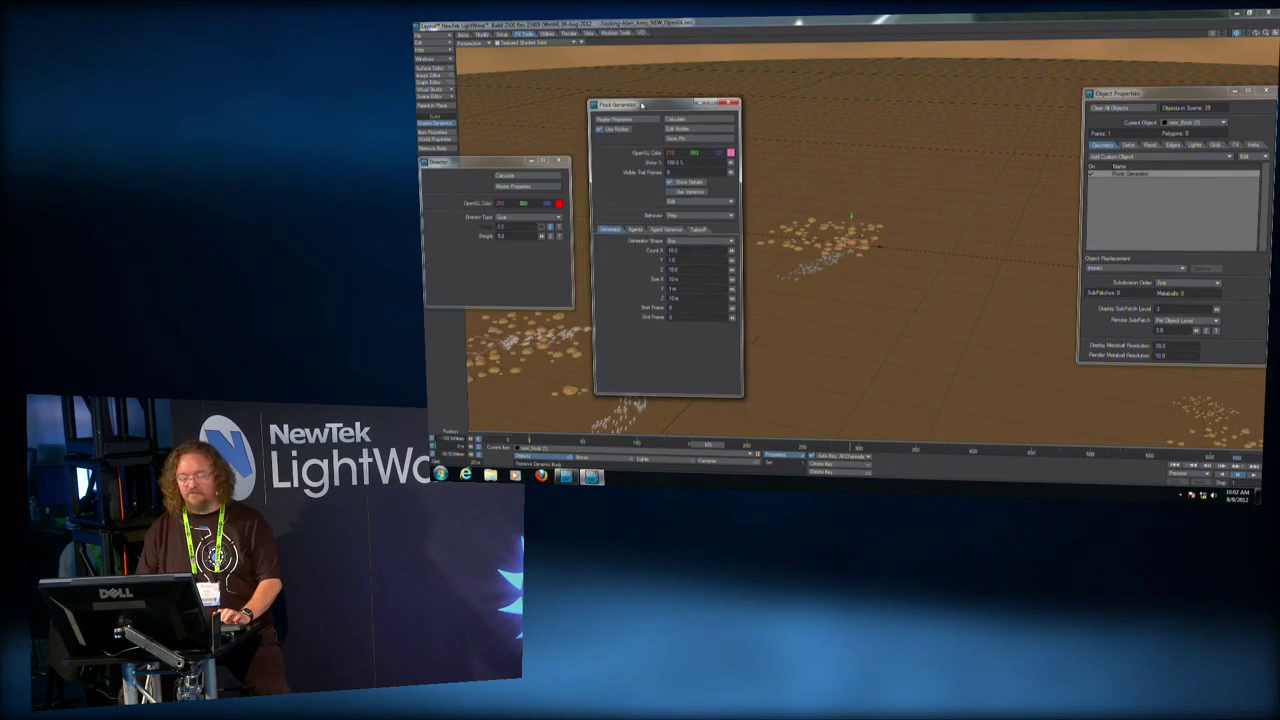